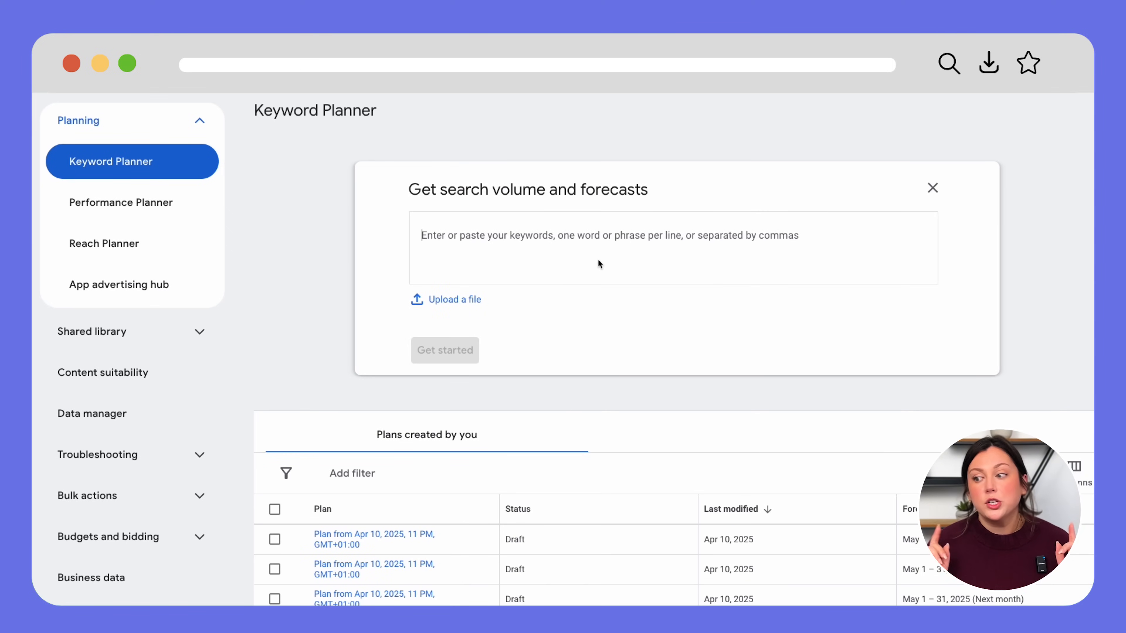
- Enter healthy meal prep, high protein meal prep and meal prep for busy people, and generate search volumes
text(healthy meal pre)
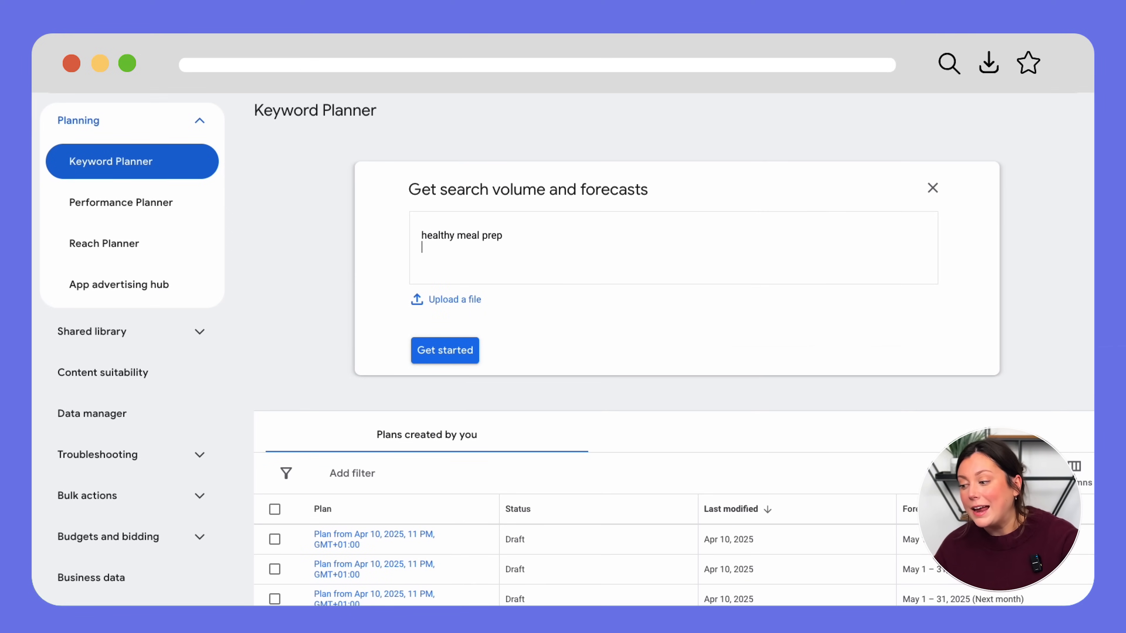
text( people)
key(Return)
text(high protein meal prep)
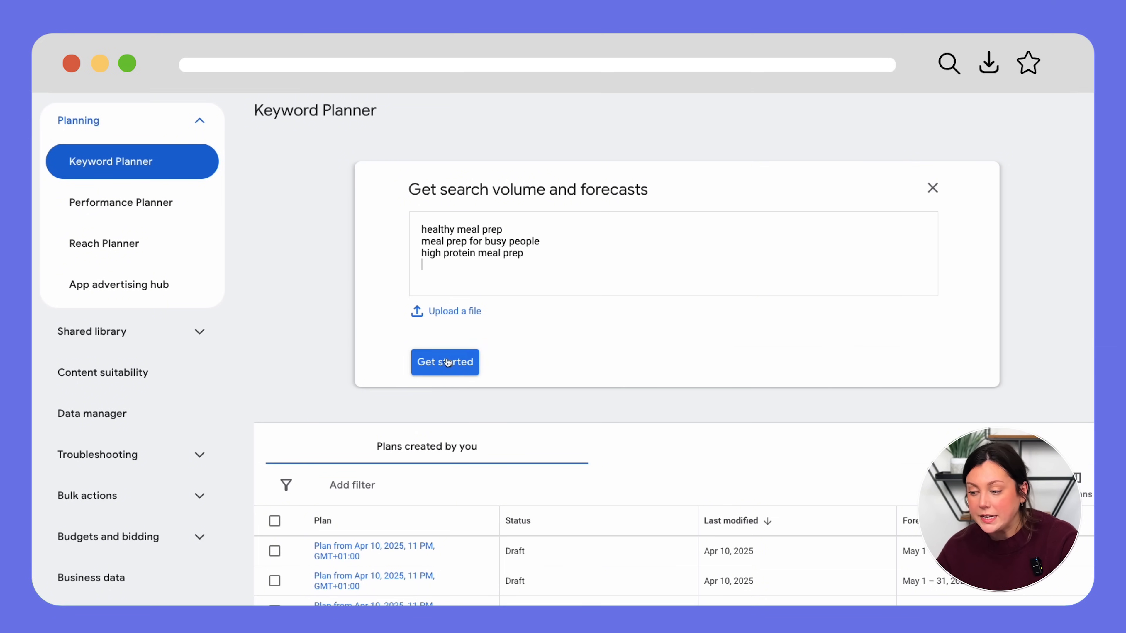
click(447, 357)
- Widen the Keyword column and review the trend sparklines for the 18,100, 33,100 and 40 monthly searches
scroll(517, 508, down, 2)
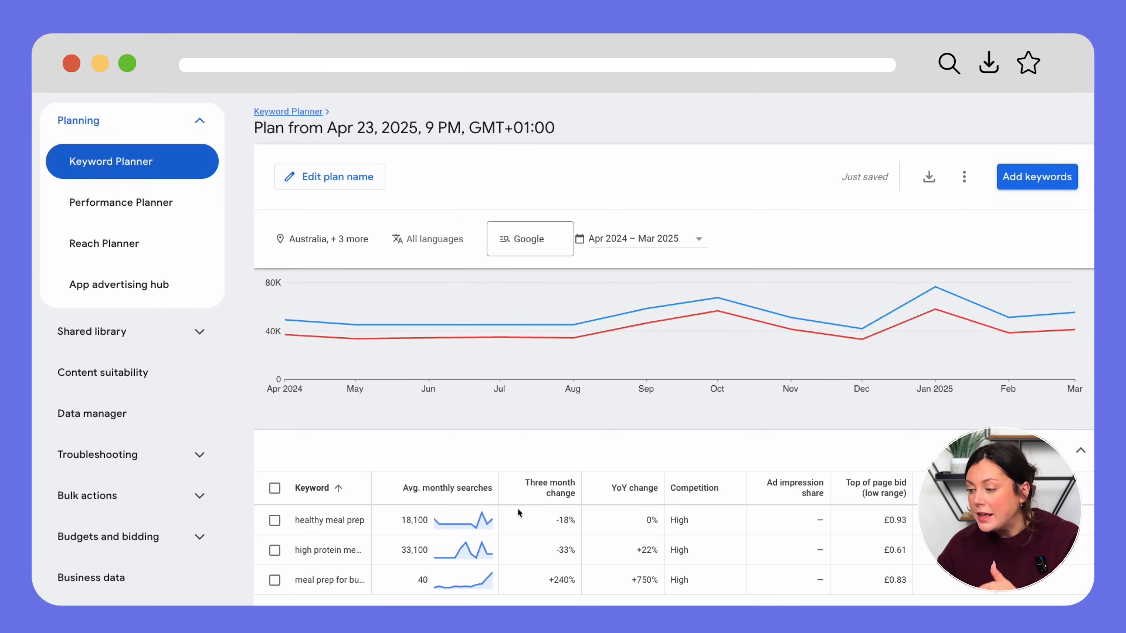
drag(372, 488, 458, 492)
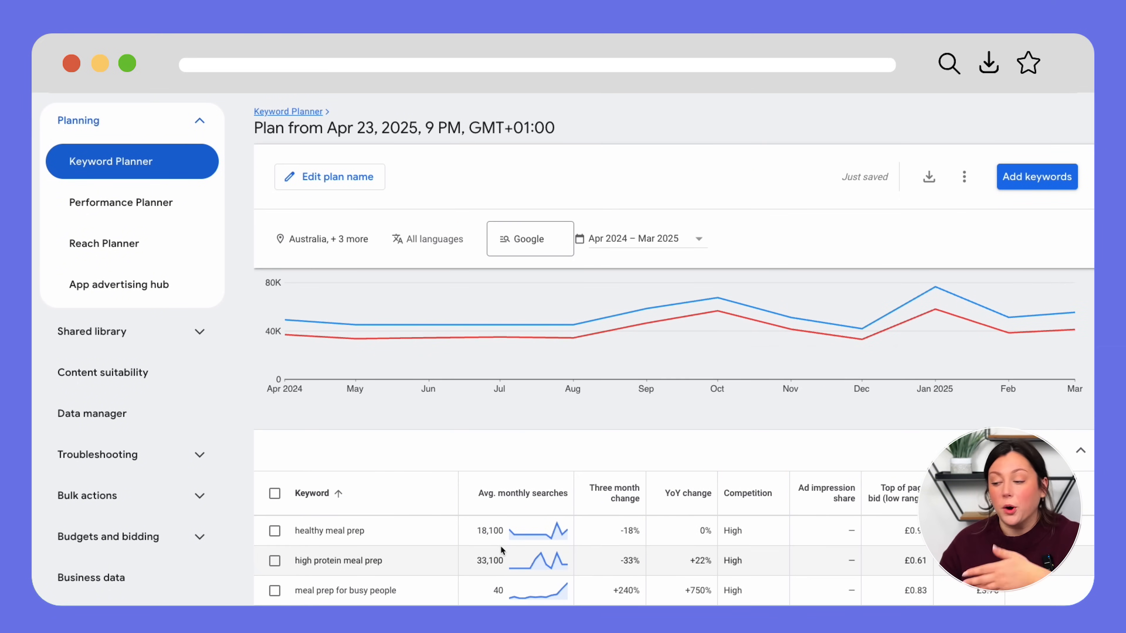
mouse_move(510, 587)
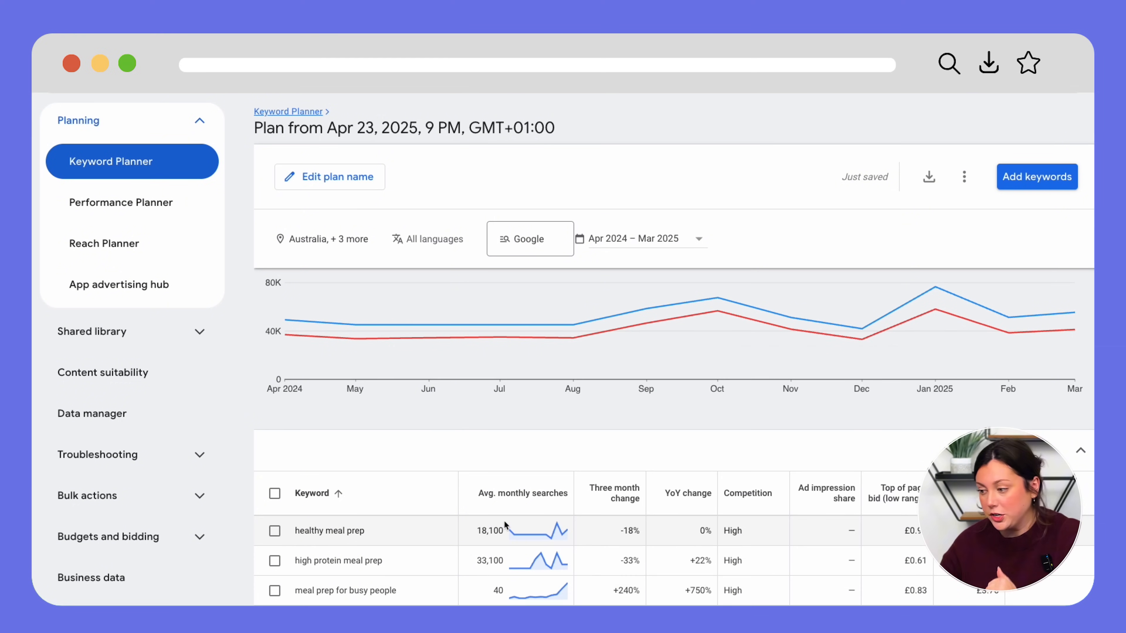
mouse_move(522, 520)
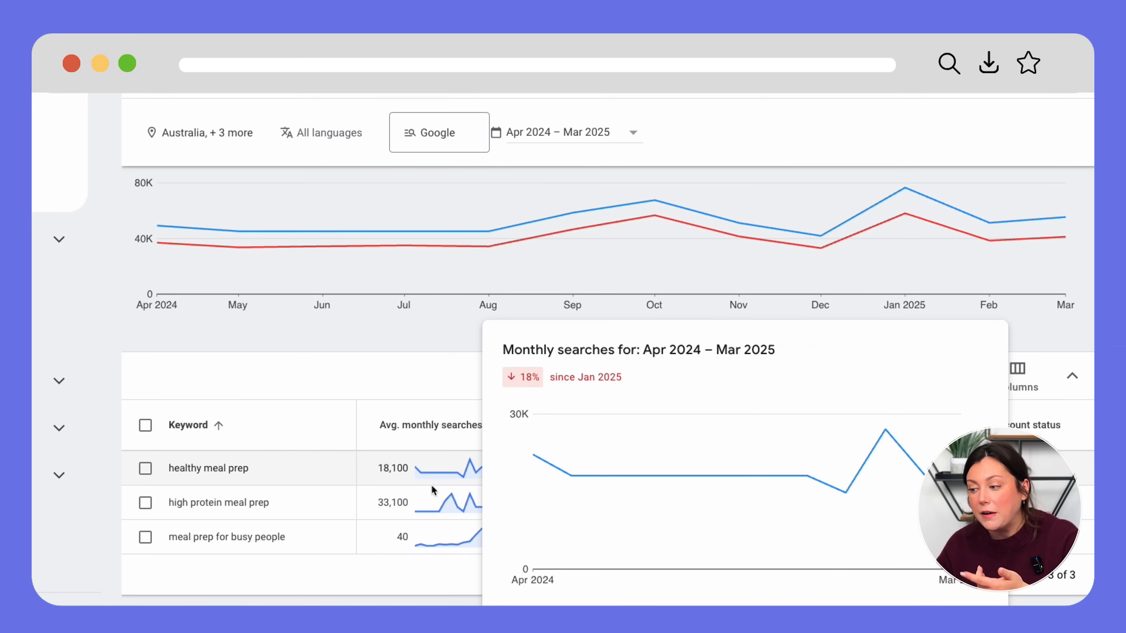
mouse_move(432, 500)
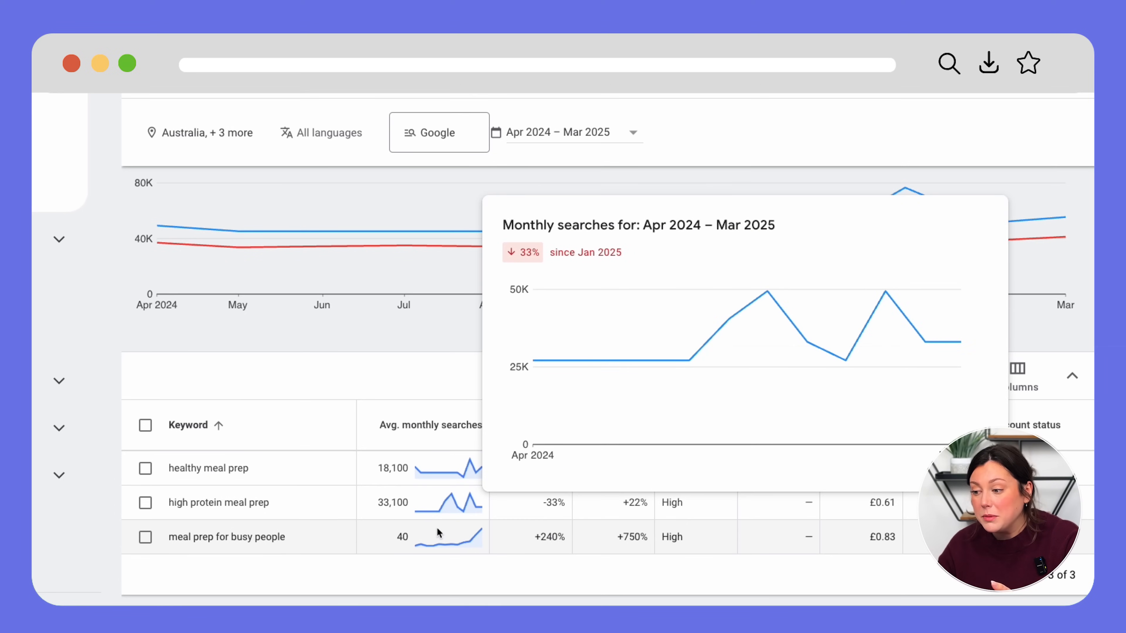
mouse_move(439, 535)
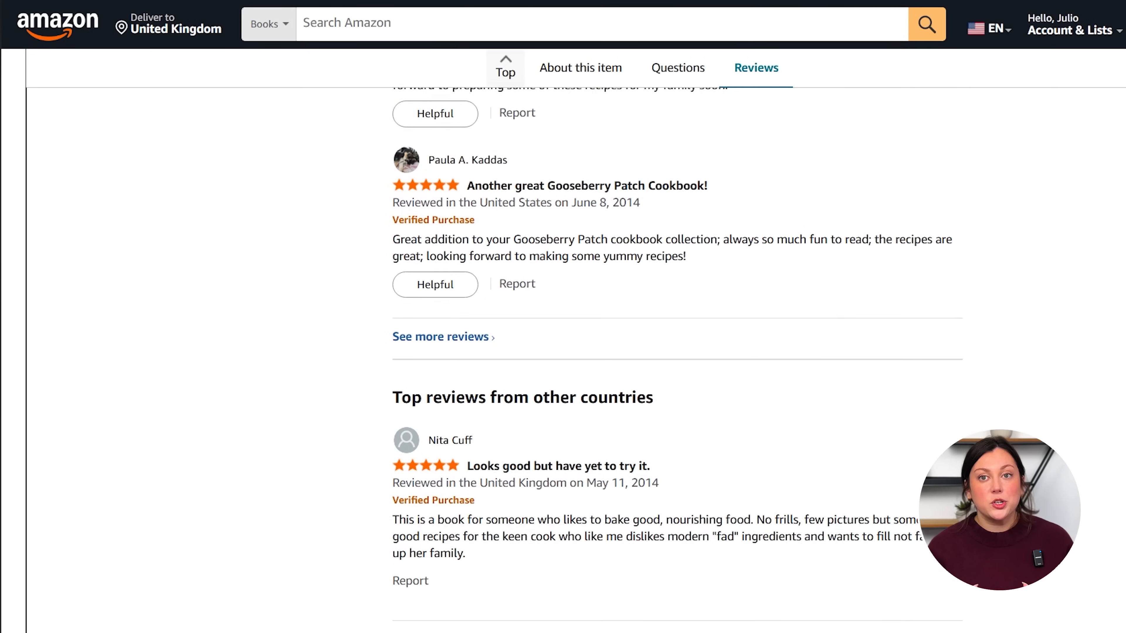
- Scroll through the Amazon review examples before moving to the ebook draft
scroll(563, 342, up, 16)
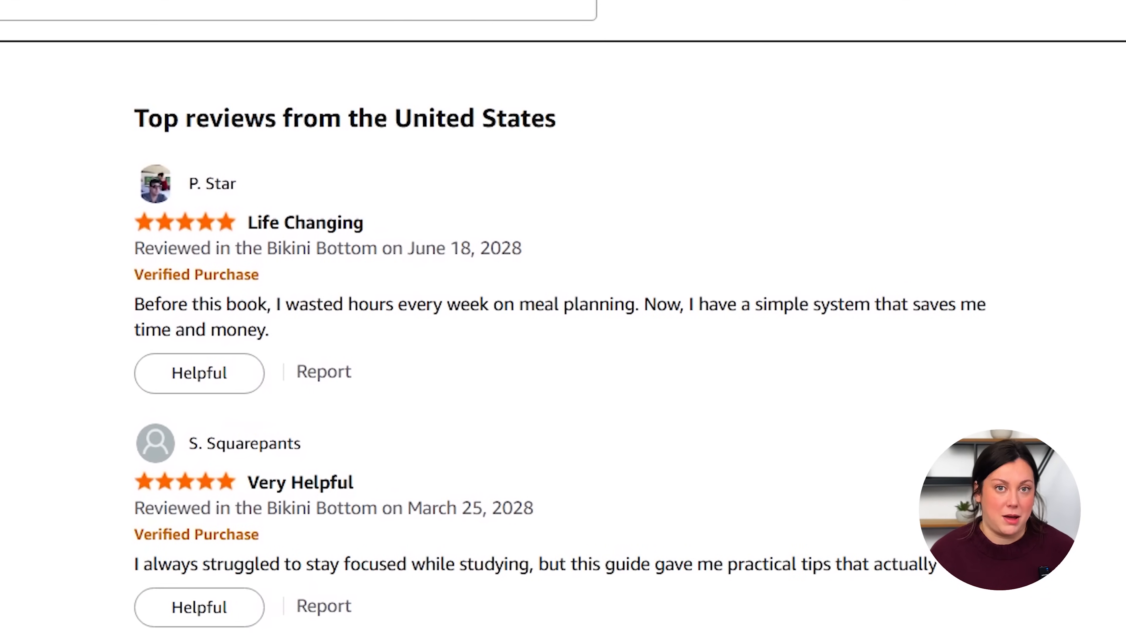
scroll(563, 317, down, 2)
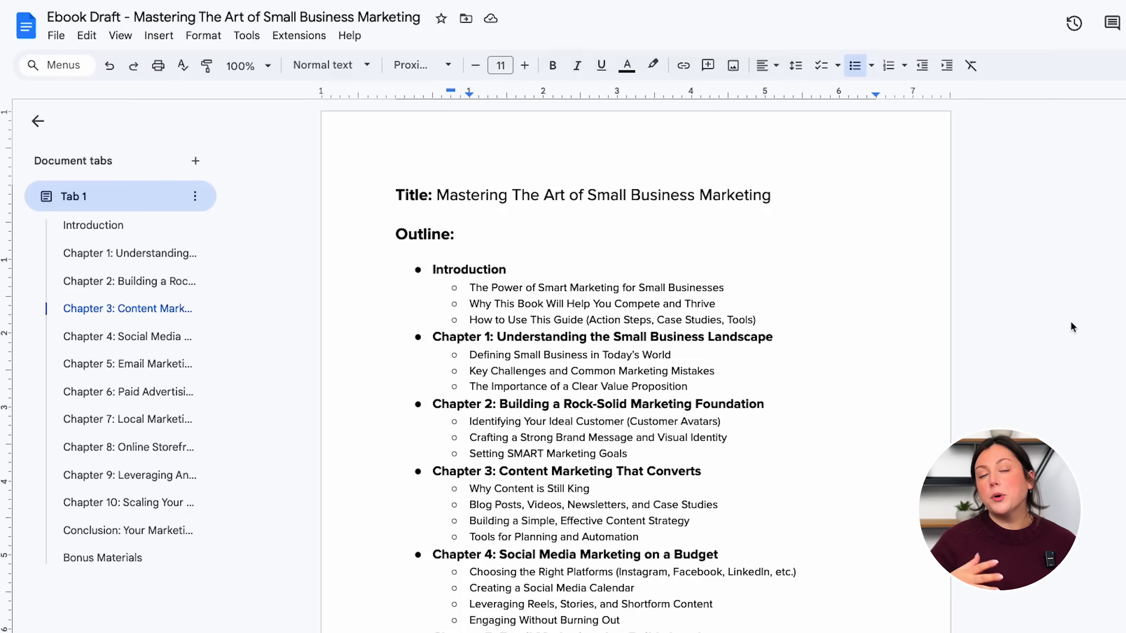
scroll(1071, 326, down, 5)
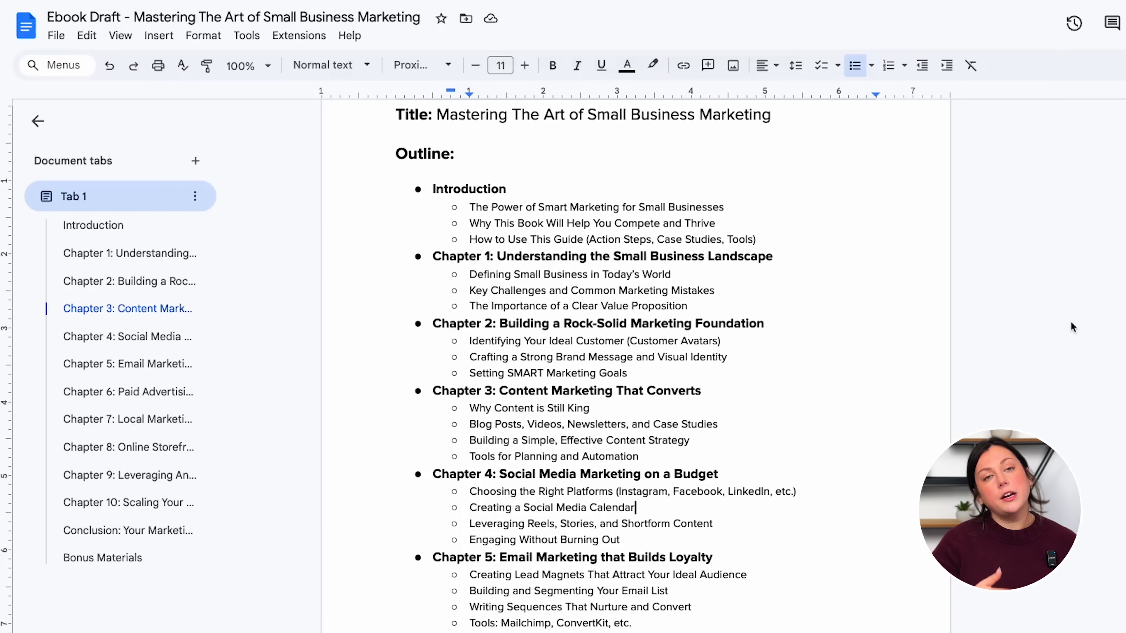
scroll(1071, 324, down, 10)
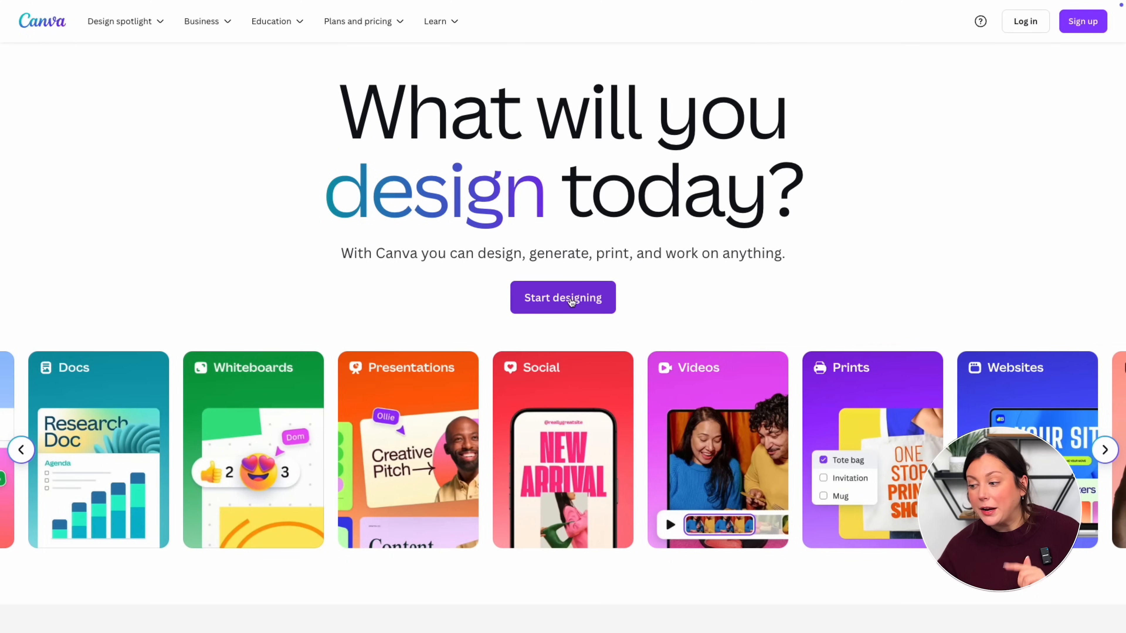
- Search Canva for ebook templates and customize the Successful Online Brand ebook template
click(572, 302)
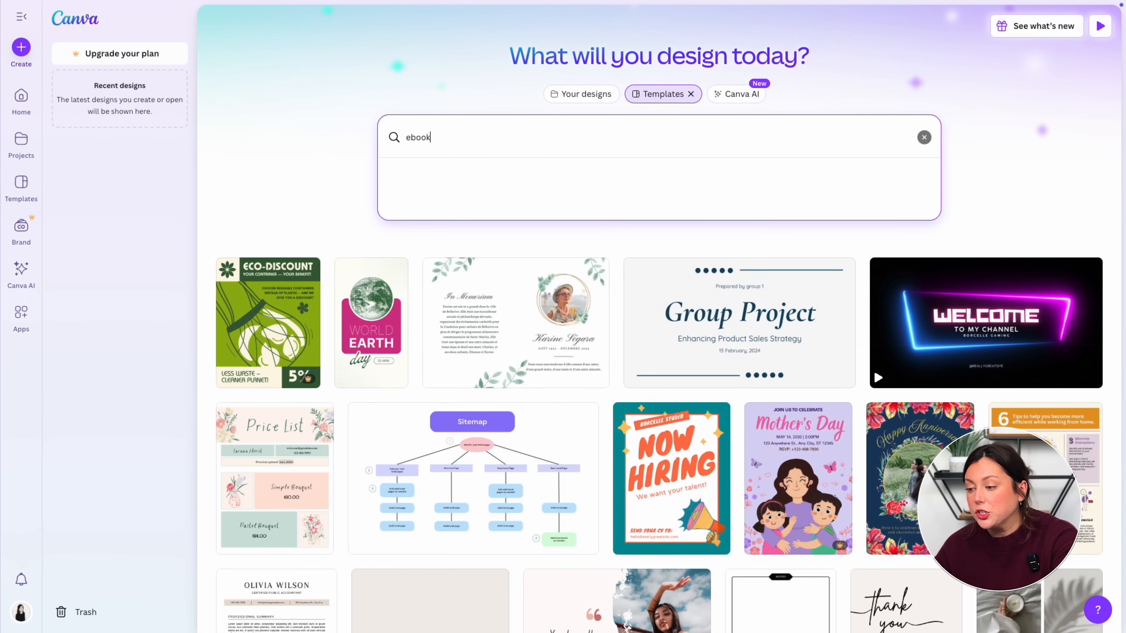
text(e)
key(Return)
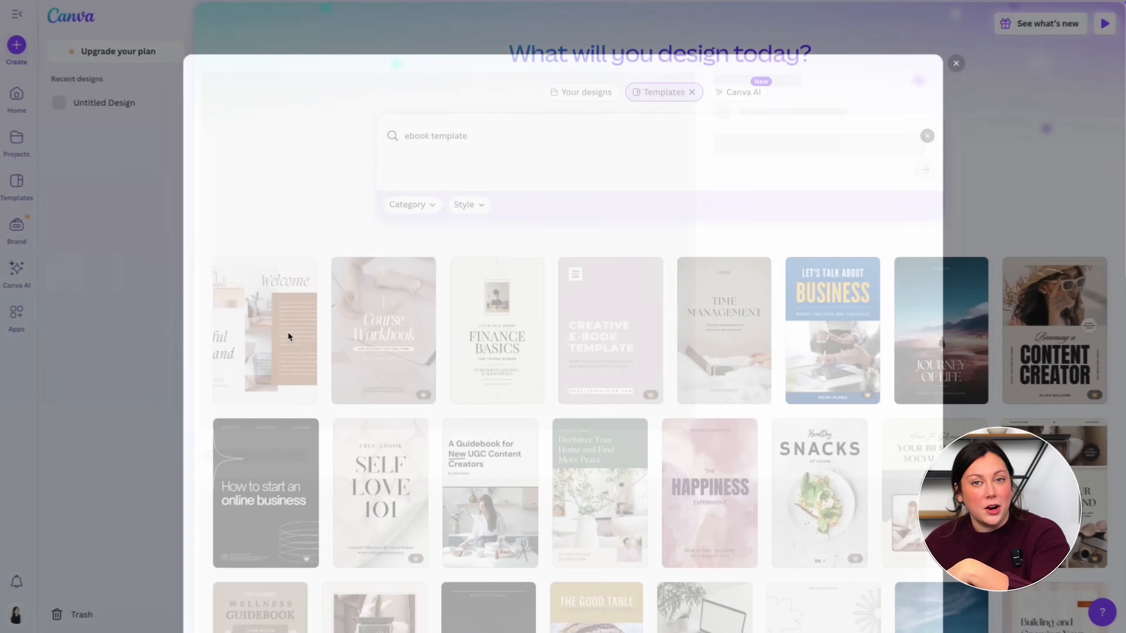
click(585, 311)
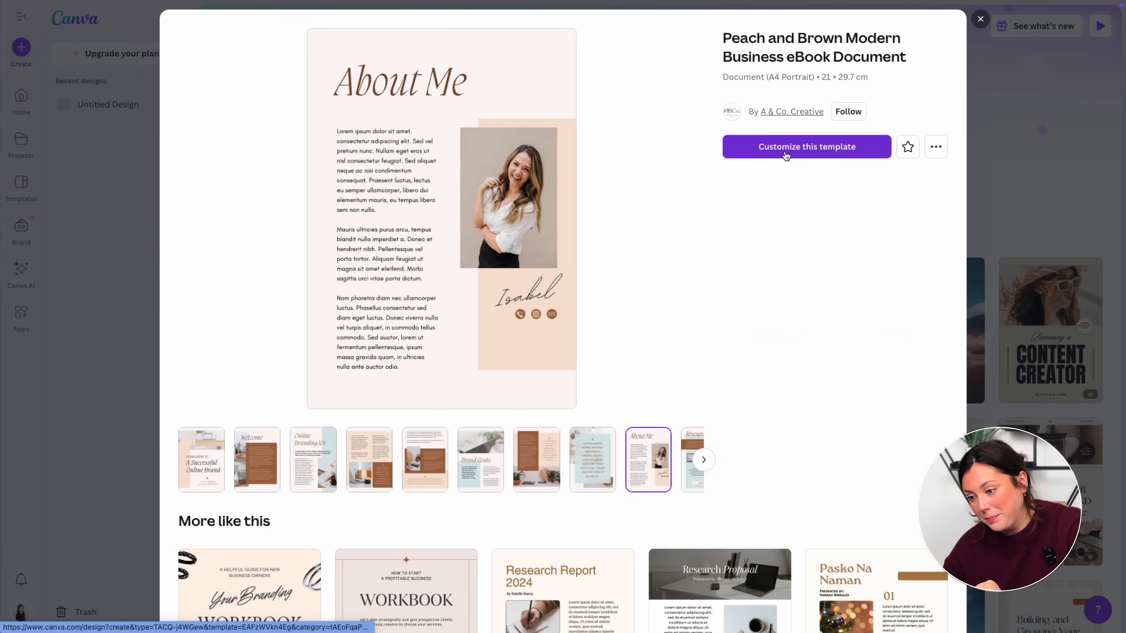
click(785, 150)
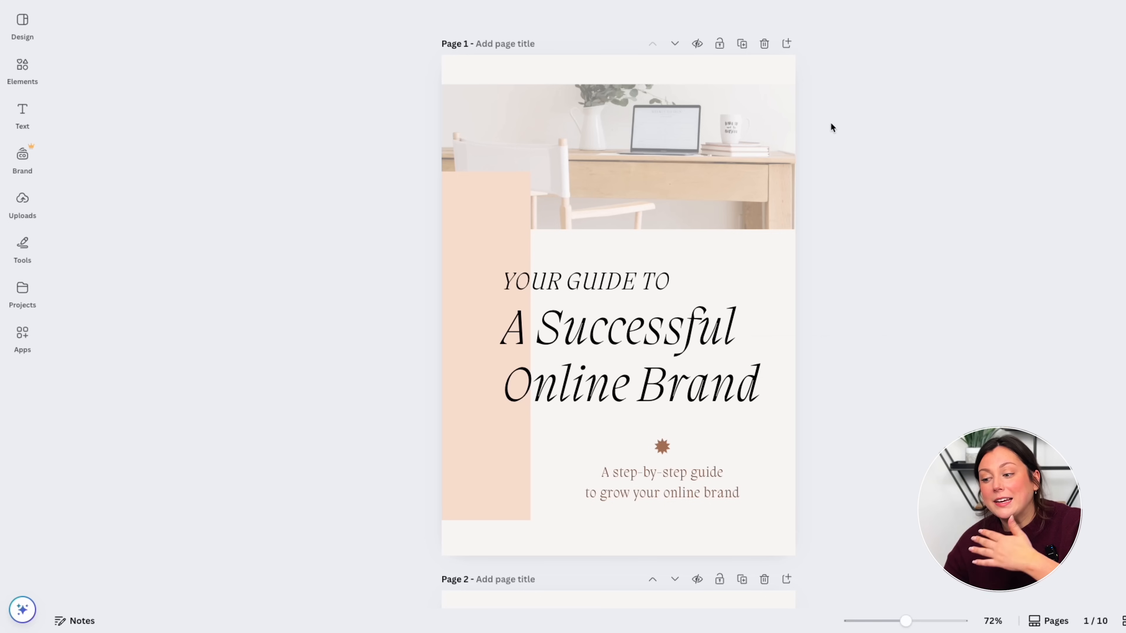
- Nudge the cover heading up and delete the brown star graphic and peach side block
click(668, 328)
mouse_move(664, 338)
mouse_down()
mouse_move(596, 232)
mouse_move(644, 403)
mouse_move(663, 333)
mouse_up()
click(662, 448)
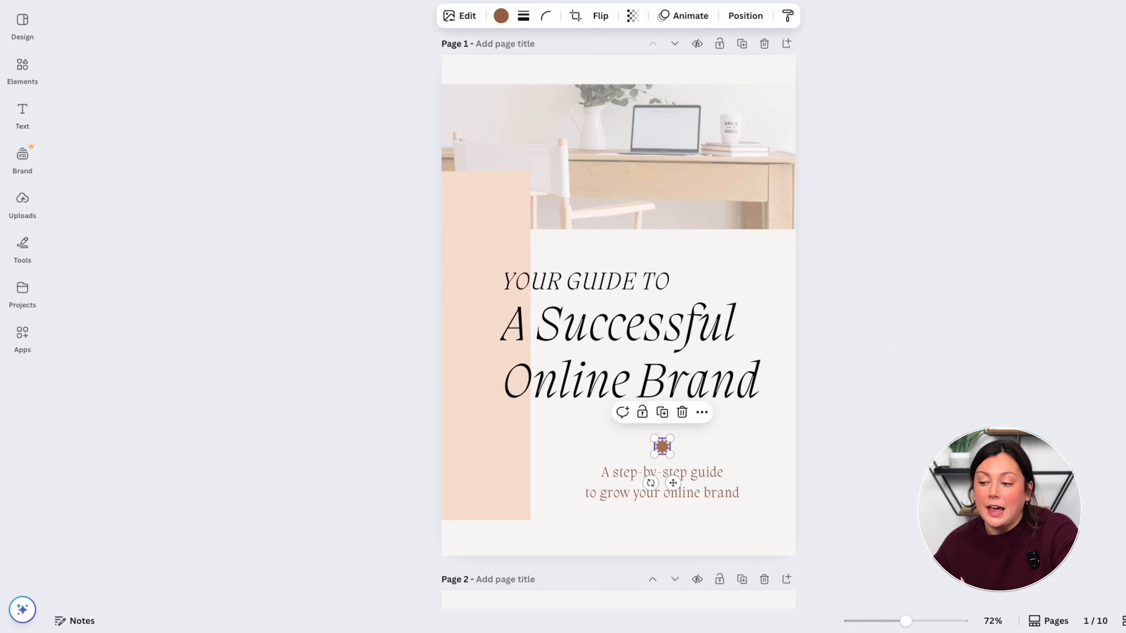
key(Delete)
click(465, 296)
key(Delete)
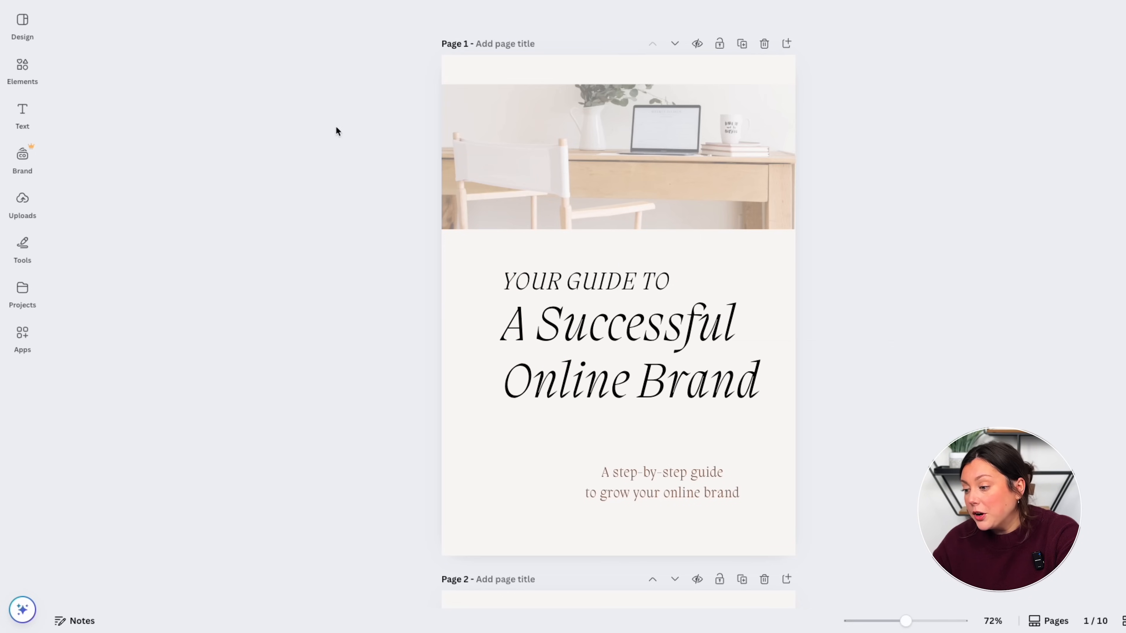
- Search Elements for 'marketing' and filter the results to photos
click(23, 67)
click(133, 21)
text(marketing)
key(Return)
click(143, 50)
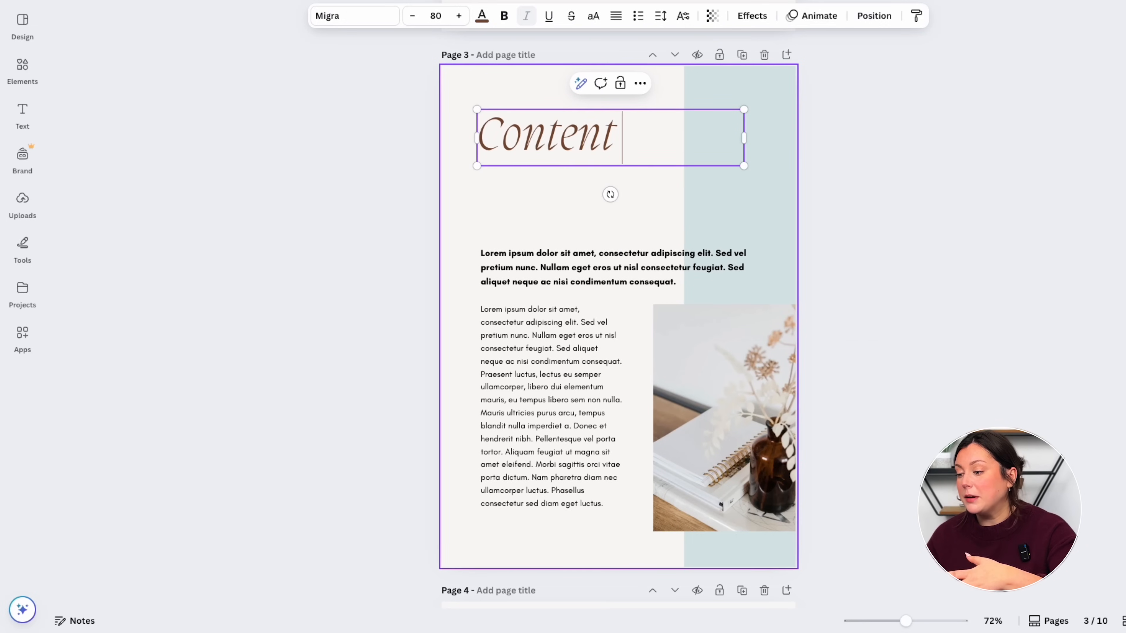
- Title page 3 'Content Marketing 101' and paste the real intro paragraph over the placeholder
text(Marketing 101)
triple_click(551, 273)
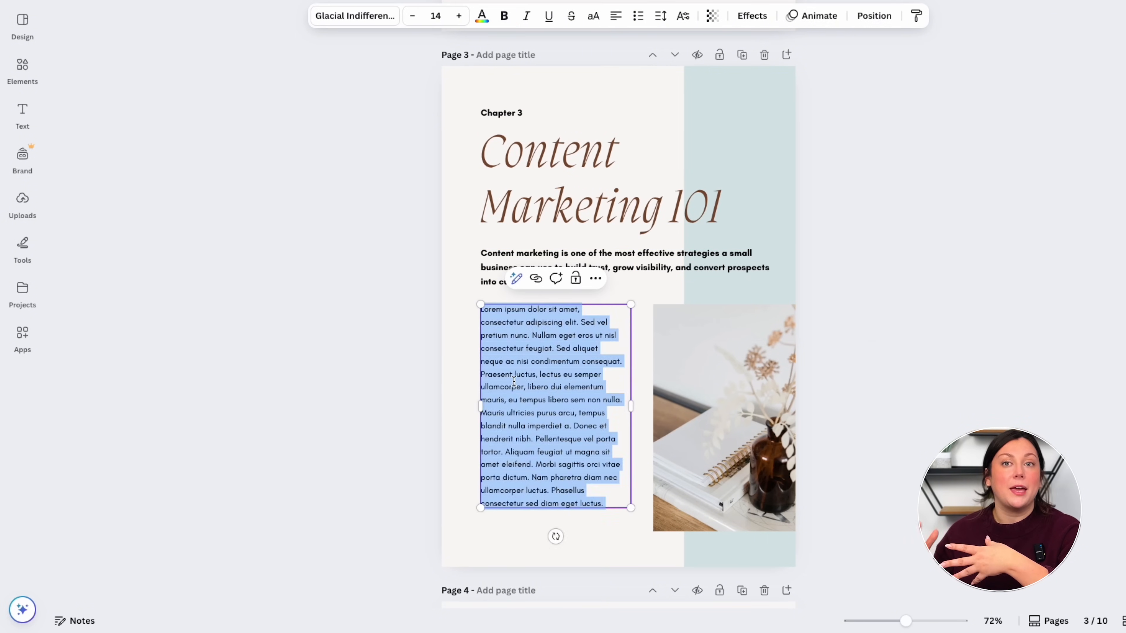
text(Unlike traditional advertising, content marketing delivers value before asking for a sale. It's about creating and sharing useful, relevant, and consistent content to attract and engage a clearly defined audience. Done right, content marketing establishes authority, builds relationships, and drives long-term growth without the high costs of paid media.  The phrase "content is king" may feel overused, but it remains as true today as ever. Content fuels every digital interaction: Your blog posts boost your search rankings Your social media posts generate engagement and shares)
drag(630, 568, 636, 550)
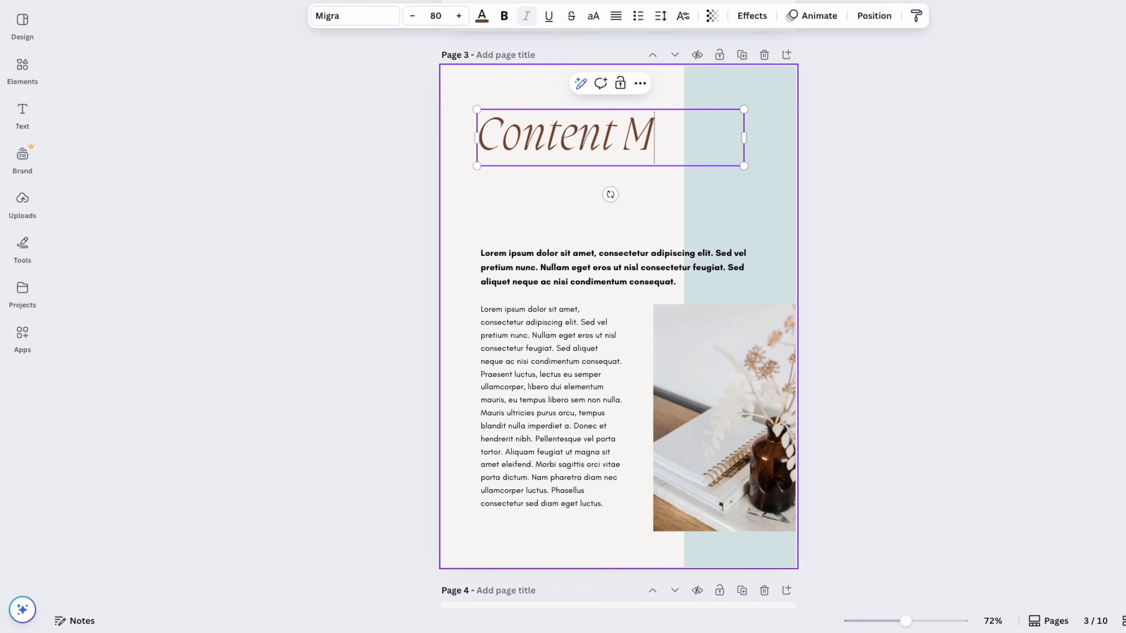
text(arketing 101)
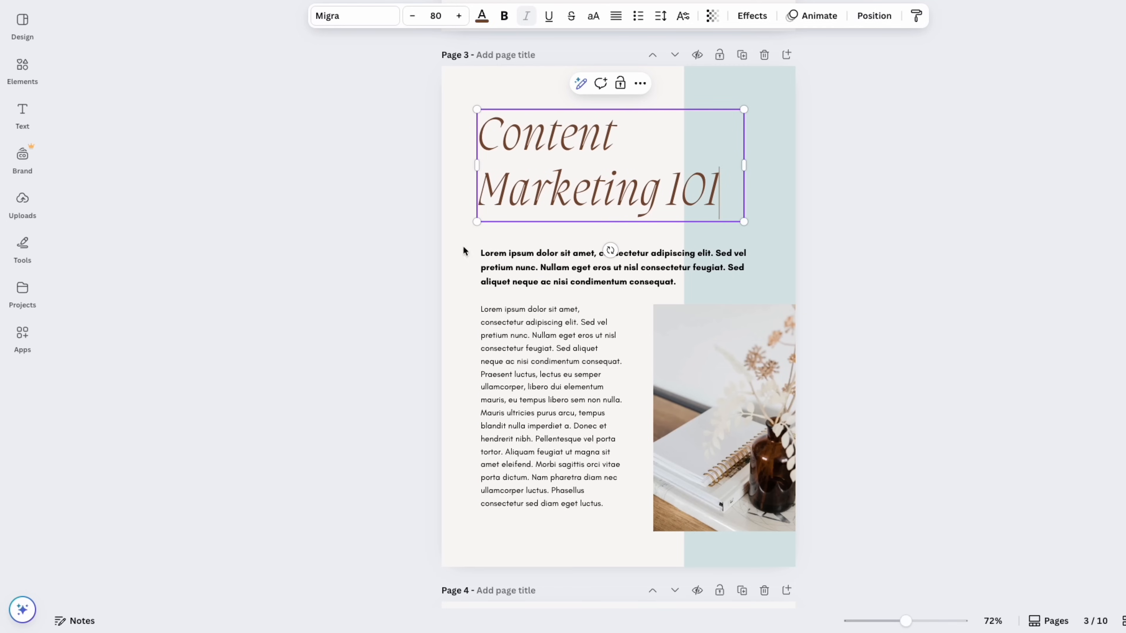
double_click(551, 270)
text(Content marketing is one of the most effective strategies a small business can use to build trust, grow visibility, and convert prospects into customers.)
- Add a 'Chapter 3' label from a copy of the intro box, placed above the title
drag(528, 186, 531, 204)
click(516, 270)
key(ctrl+c)
key(ctrl+v)
double_click(517, 278)
text(Chapter 3)
click(664, 314)
drag(509, 261, 501, 113)
- Paste the body copy, the content is king paragraph and bullet points, keeping body text at 14
double_click(576, 399)
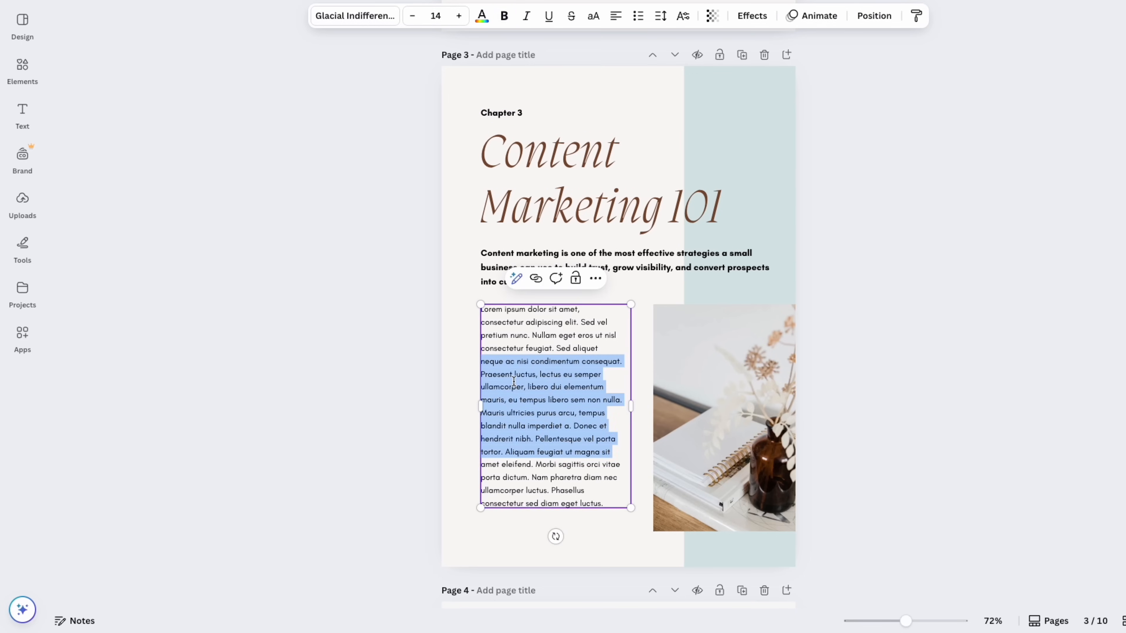
key(ctrl+v)
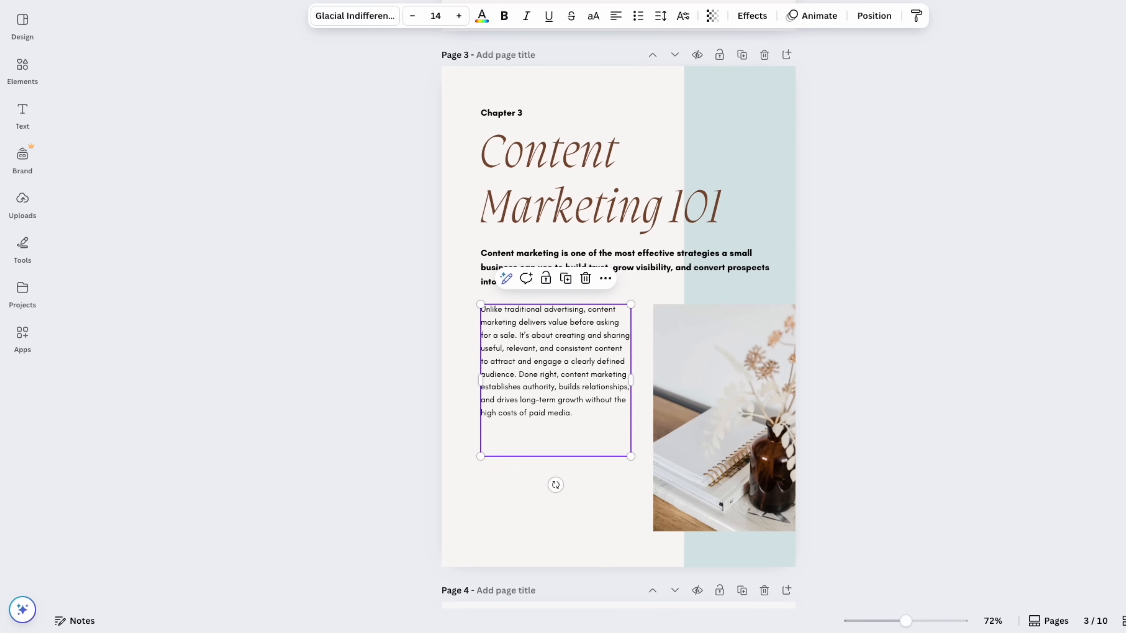
key(ctrl+v)
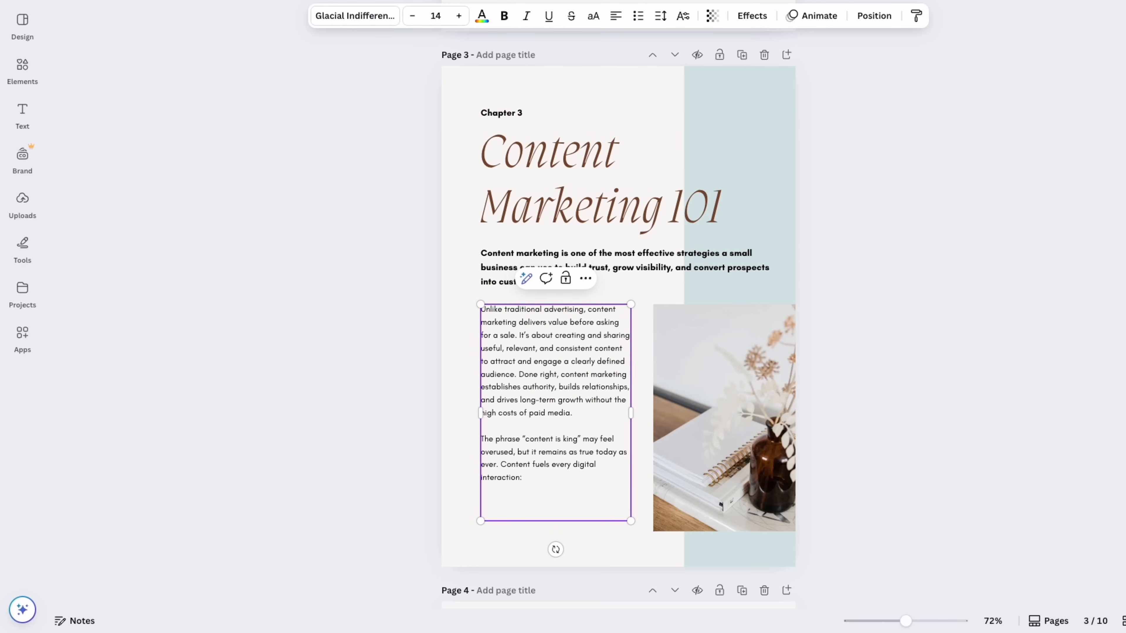
key(ctrl+v)
drag(631, 572, 635, 550)
key(ctrl+z)
click(929, 435)
scroll(930, 434, down, 1)
click(607, 413)
click(887, 417)
scroll(887, 415, down, 5)
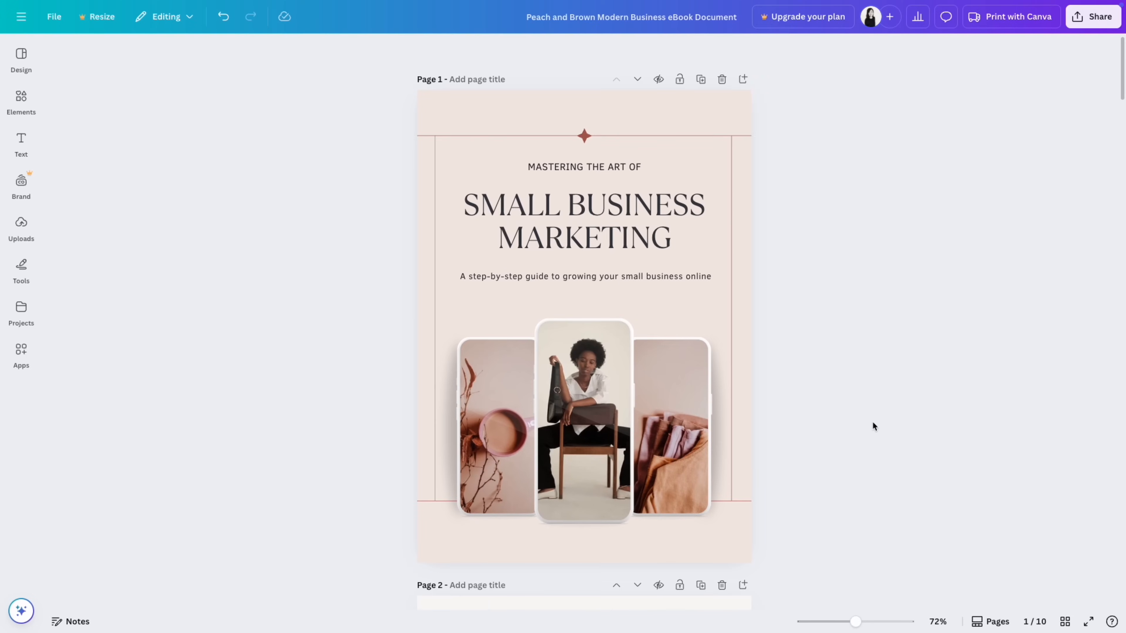
scroll(872, 422, down, 10)
scroll(872, 422, down, 20)
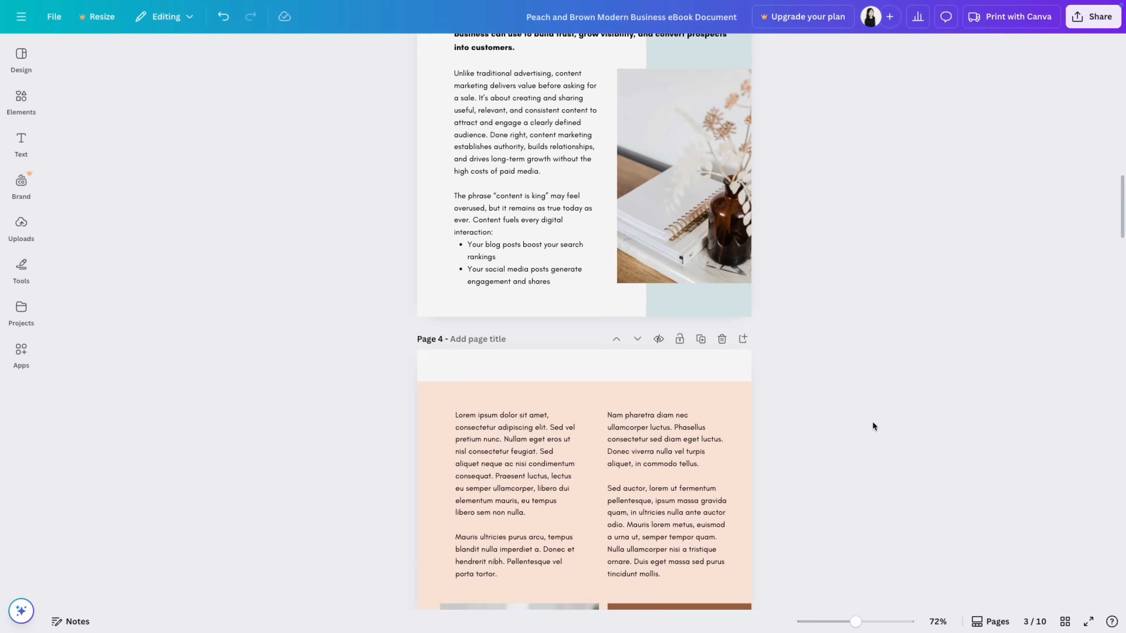
scroll(872, 421, down, 20)
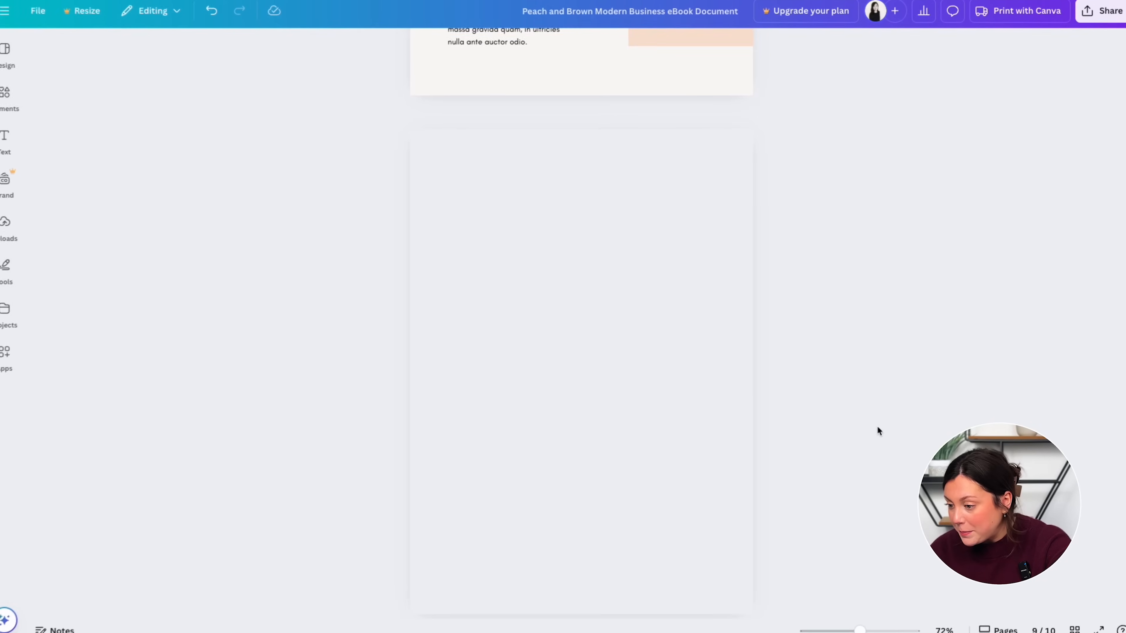
- Download all 10 ebook pages as a PDF Standard file
click(1101, 14)
click(920, 265)
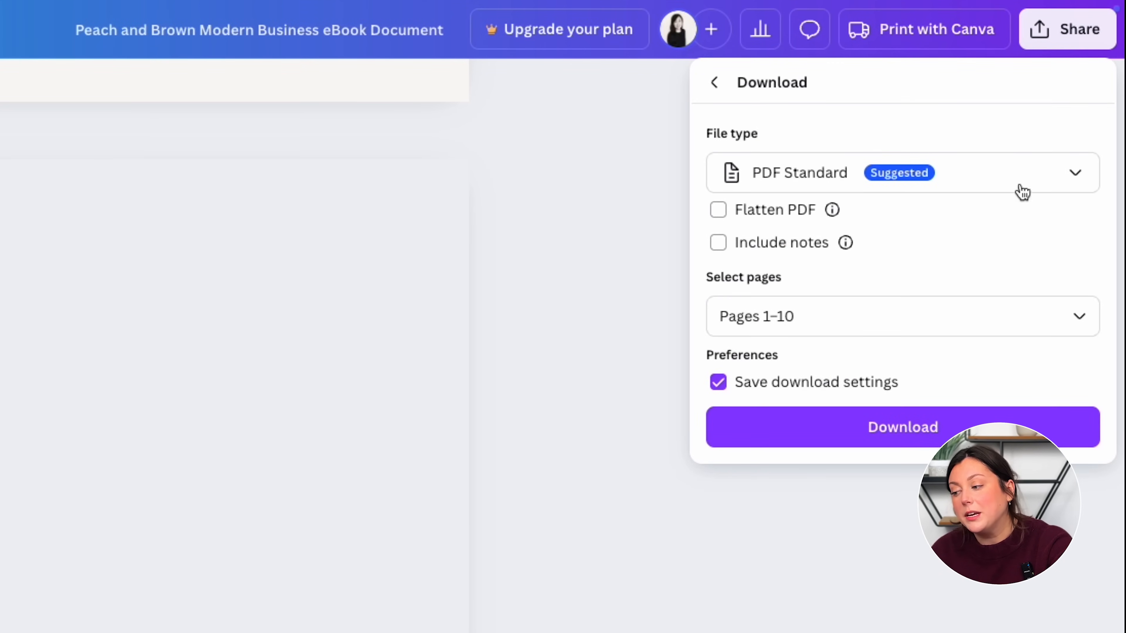
click(1027, 182)
click(983, 365)
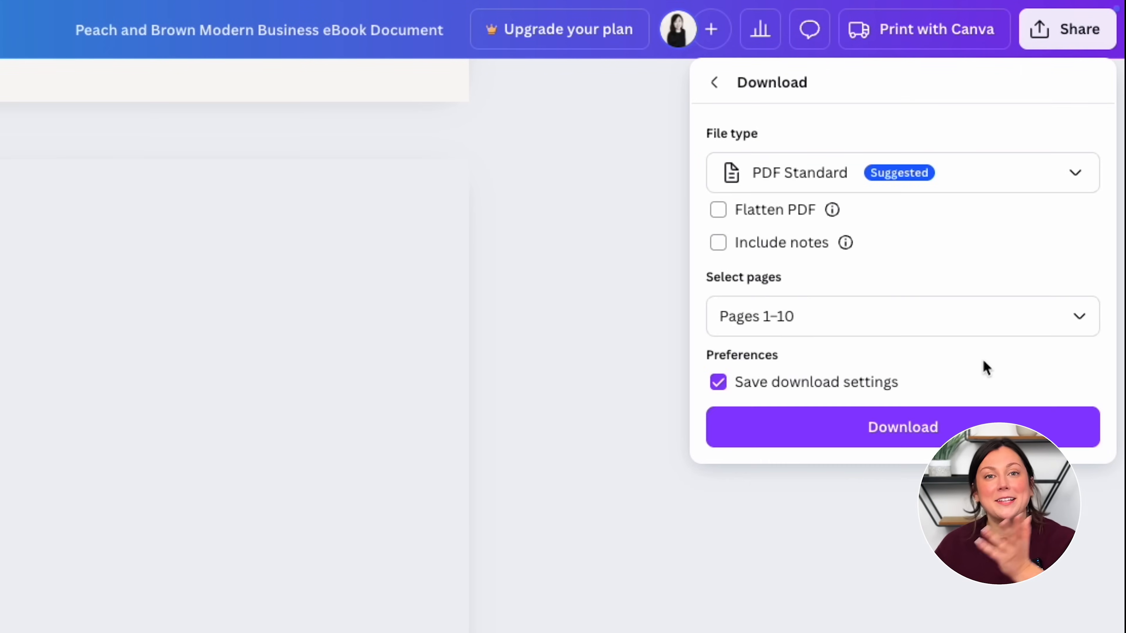
click(908, 428)
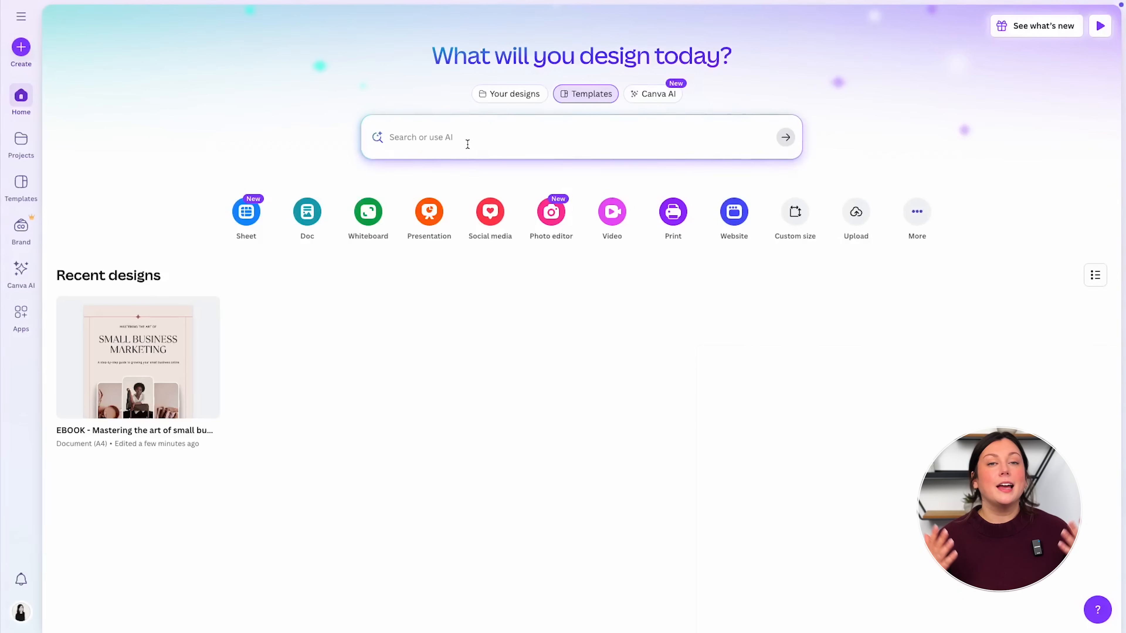
- Search templates for 'book mockup' and preview the Square eBook Mockup for Coaches Instagram Post
click(465, 138)
text(bo)
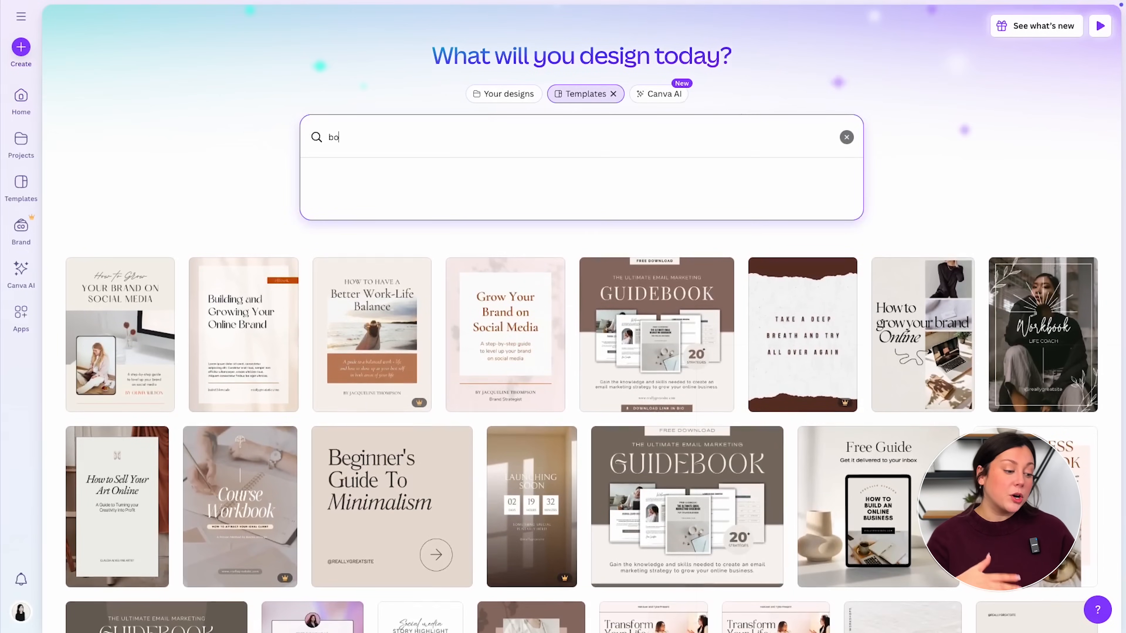
text(ok mockup)
key(Return)
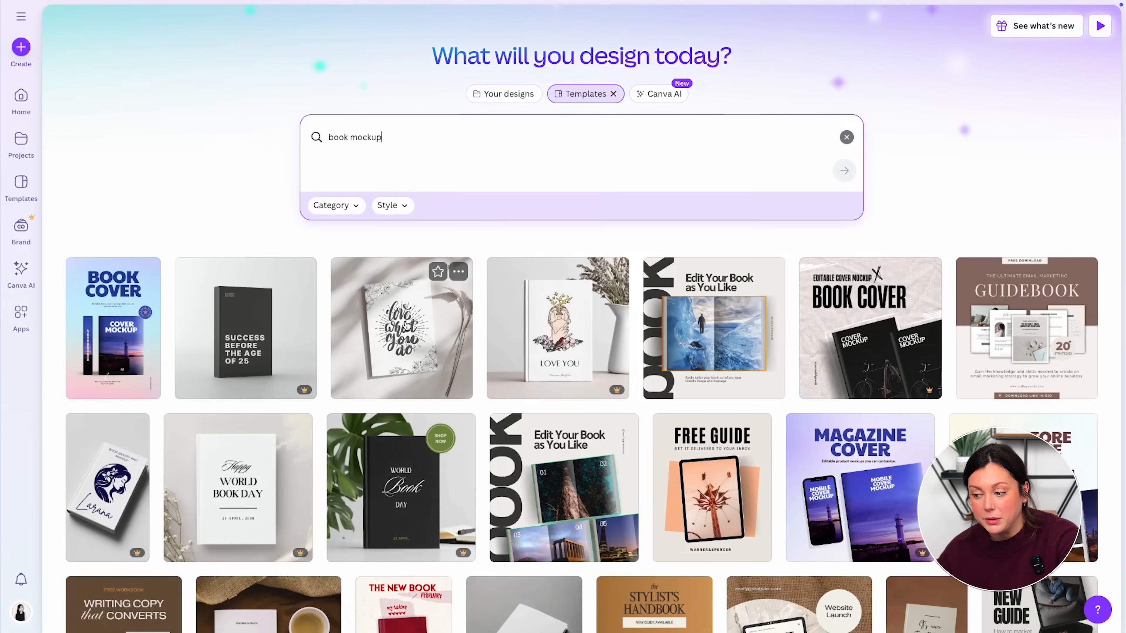
scroll(407, 324, down, 3)
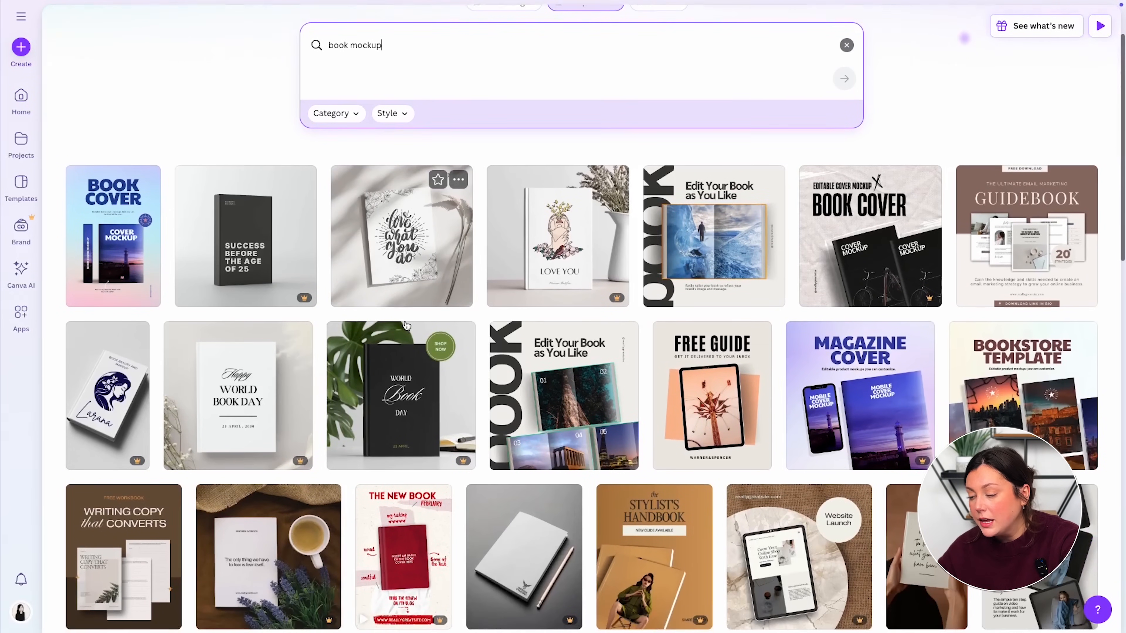
scroll(407, 325, down, 2)
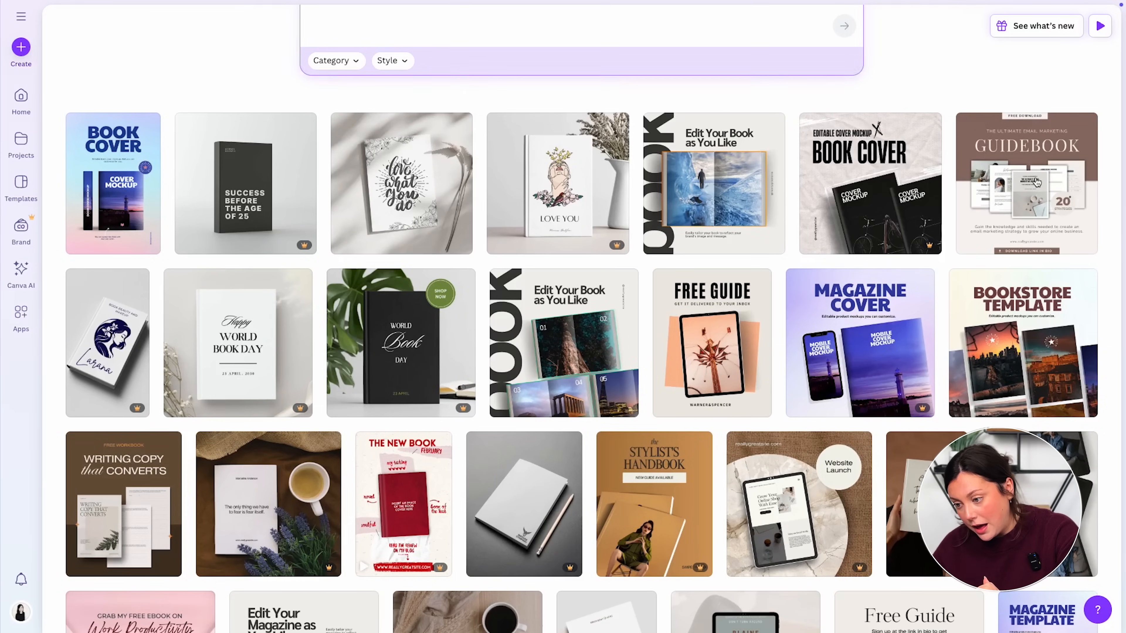
click(1014, 200)
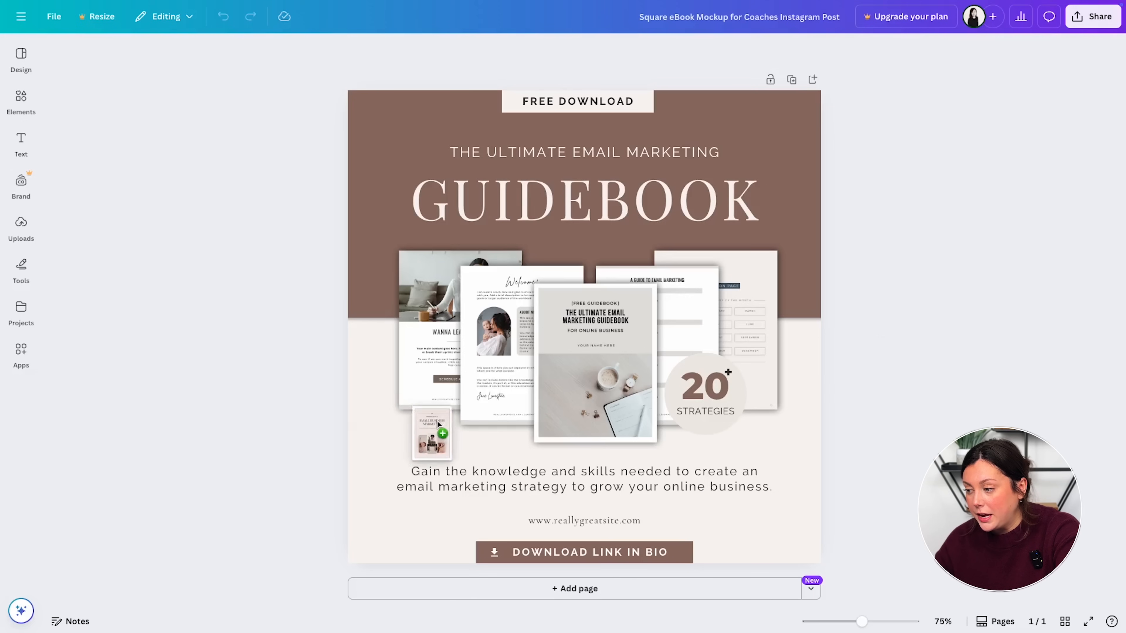
- Place the uploaded ebook page images into the four mockup frames
drag(432, 434, 603, 391)
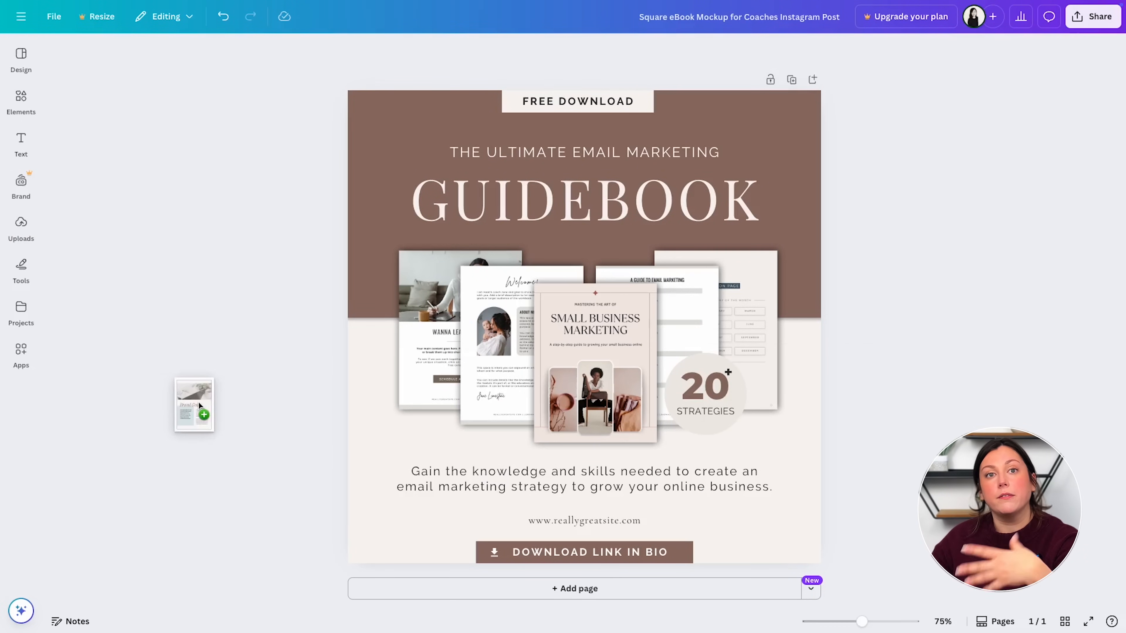
drag(200, 413, 425, 444)
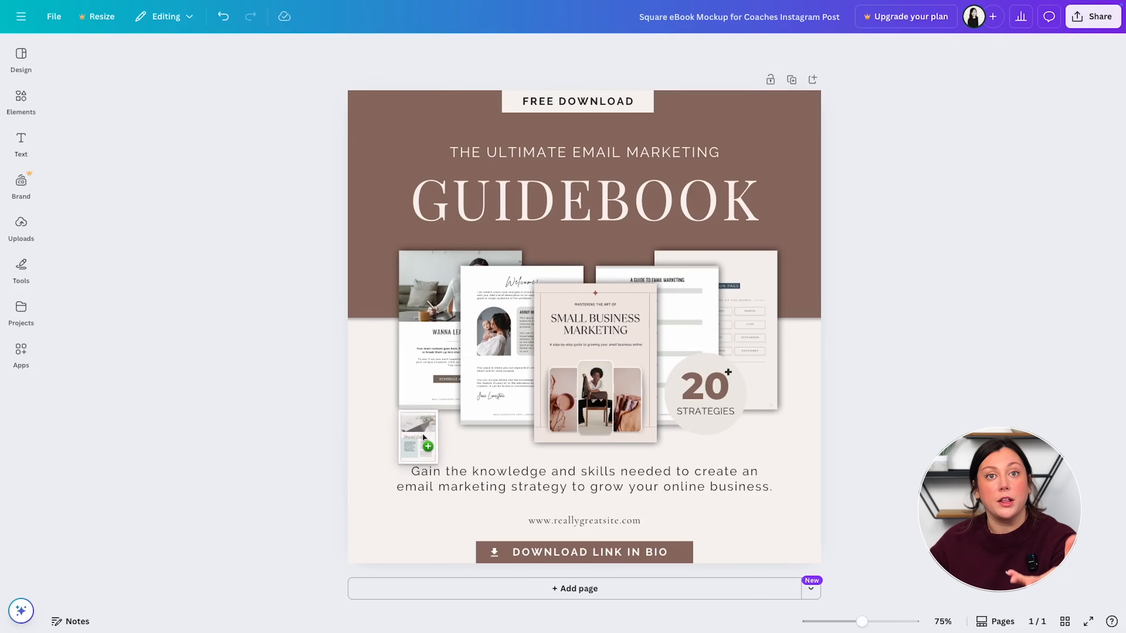
drag(425, 445, 492, 386)
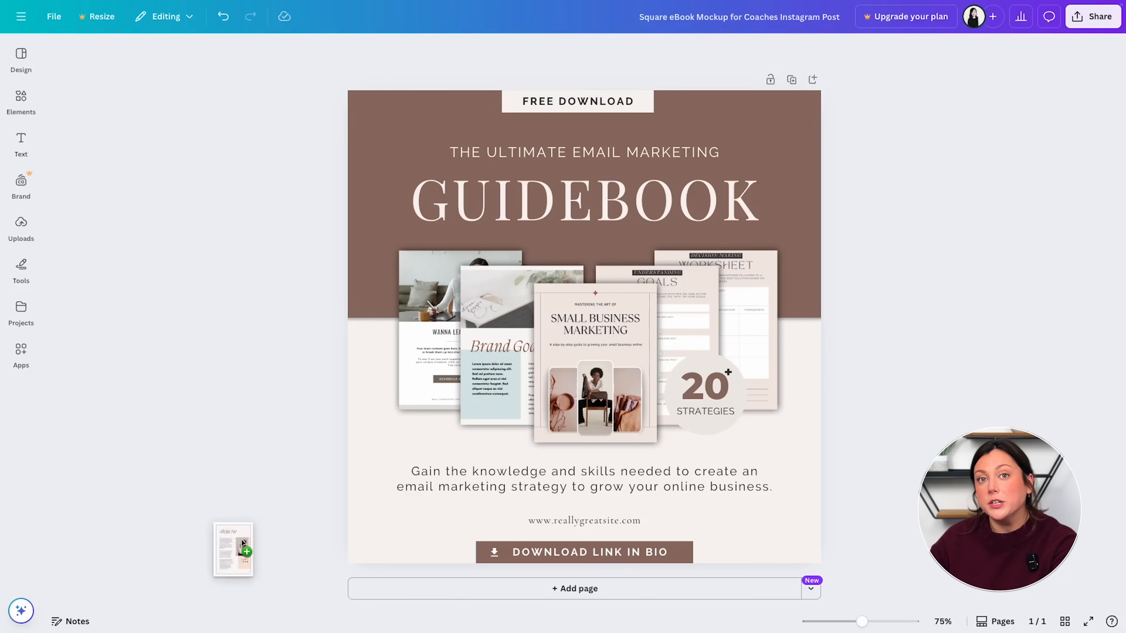
drag(242, 548, 422, 365)
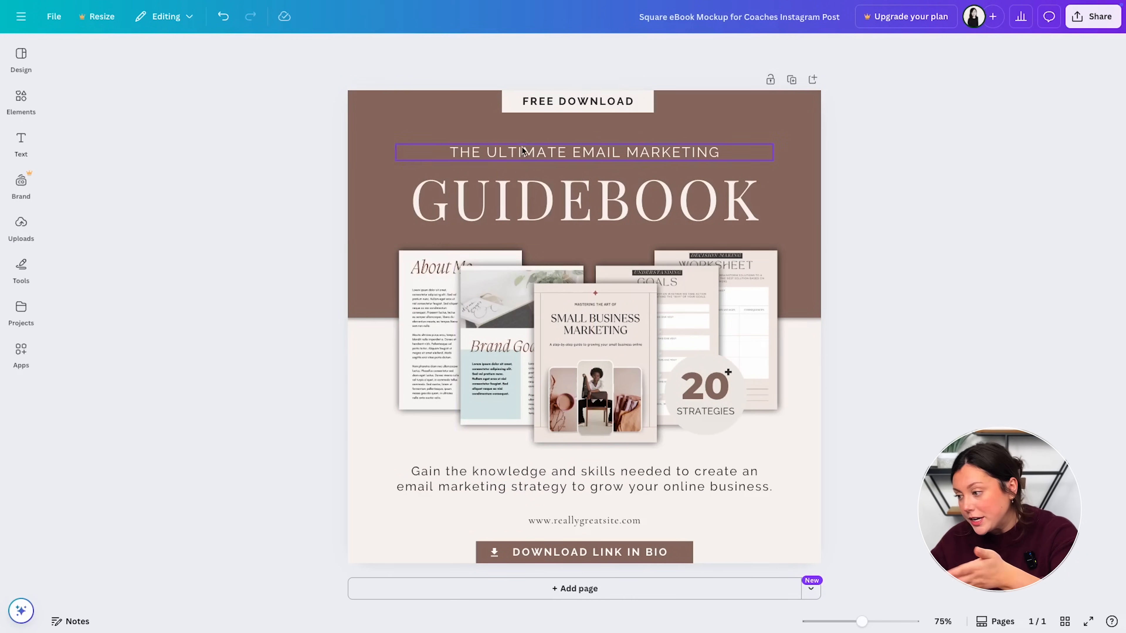
- Edit the label and subtitle, and change the heading to 'SMALL BUSINESS MARKETING' at font size 50
double_click(557, 101)
double_click(545, 151)
text(F)
double_click(585, 200)
text(SMALL BUSINESS MARKETING)
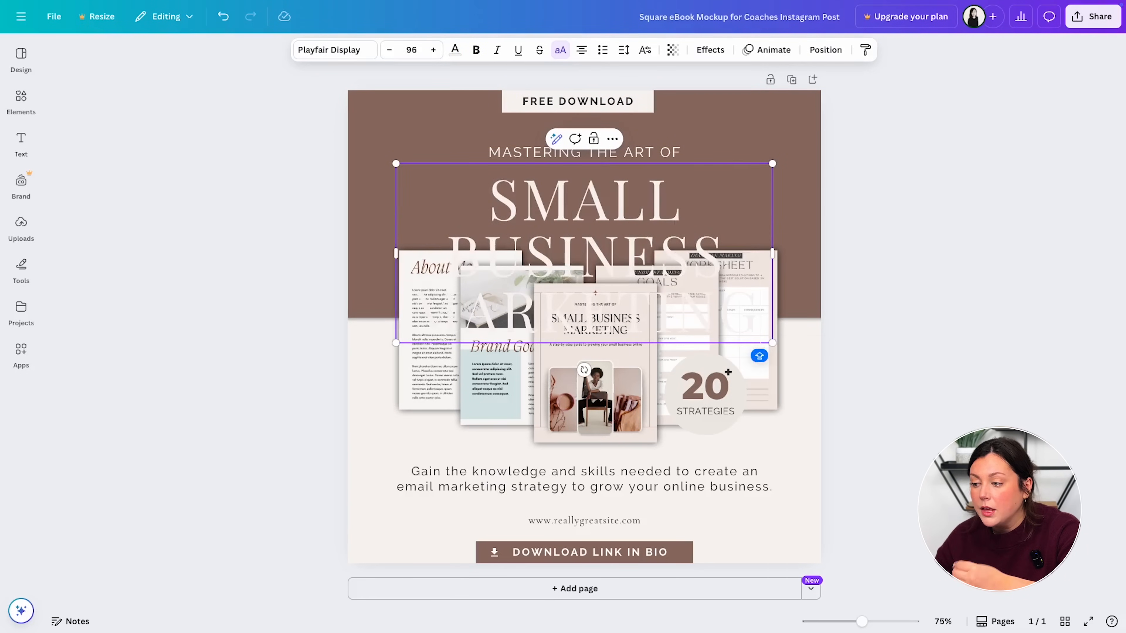
key(super+a)
click(411, 50)
text(50)
key(Return)
- Replace the tagline with 'A step-by-step guide to grow your small business online' and open Share
triple_click(586, 479)
text(A step-by-step guide to grow your small business onlin)
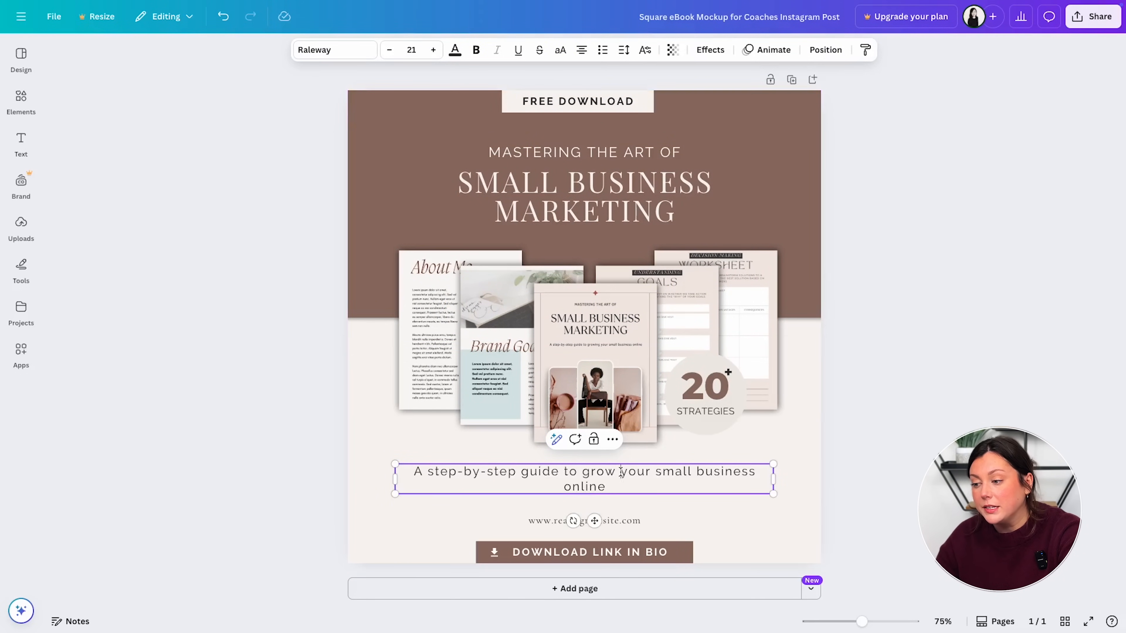
click(1087, 25)
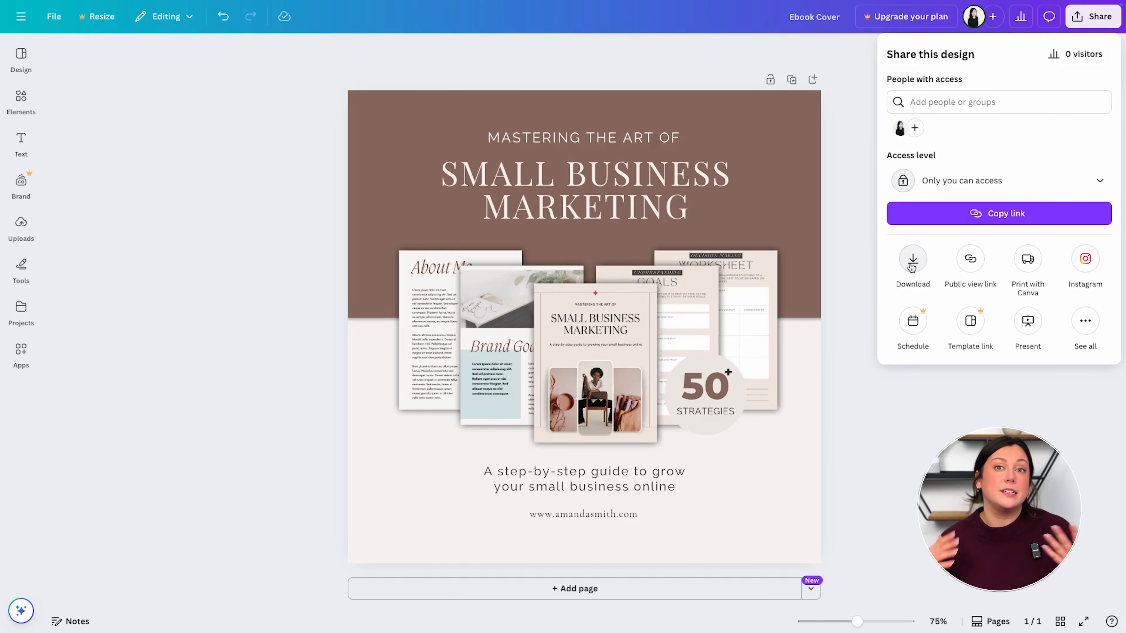
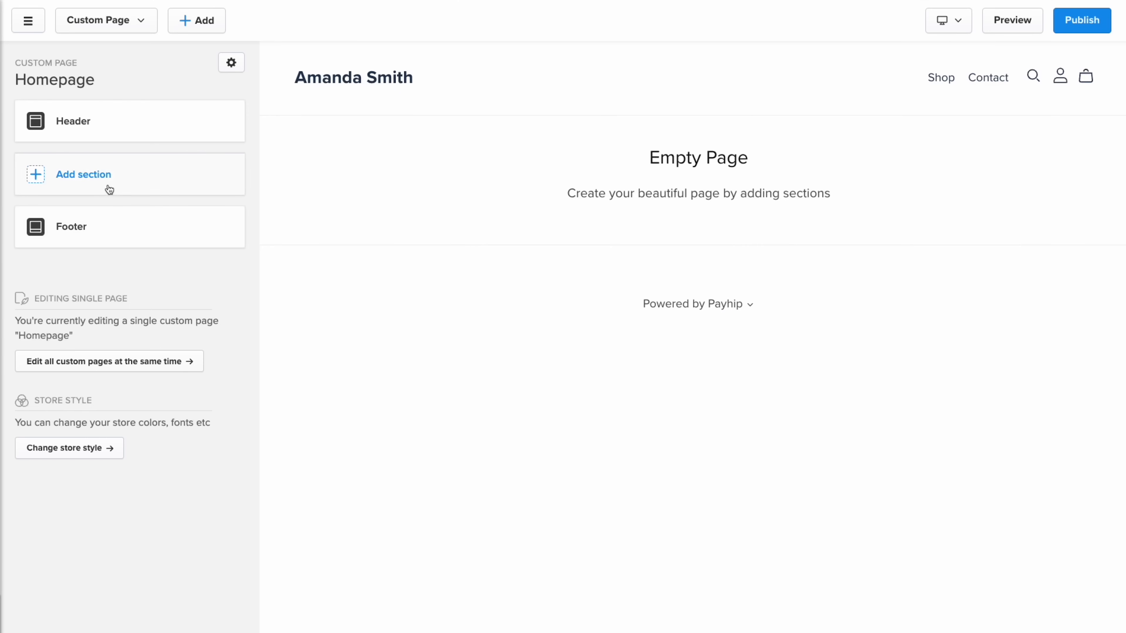
- Add an Image With Text hero headed 'Build A Brand That Inspires and Converts' with the bio paragraph
click(110, 182)
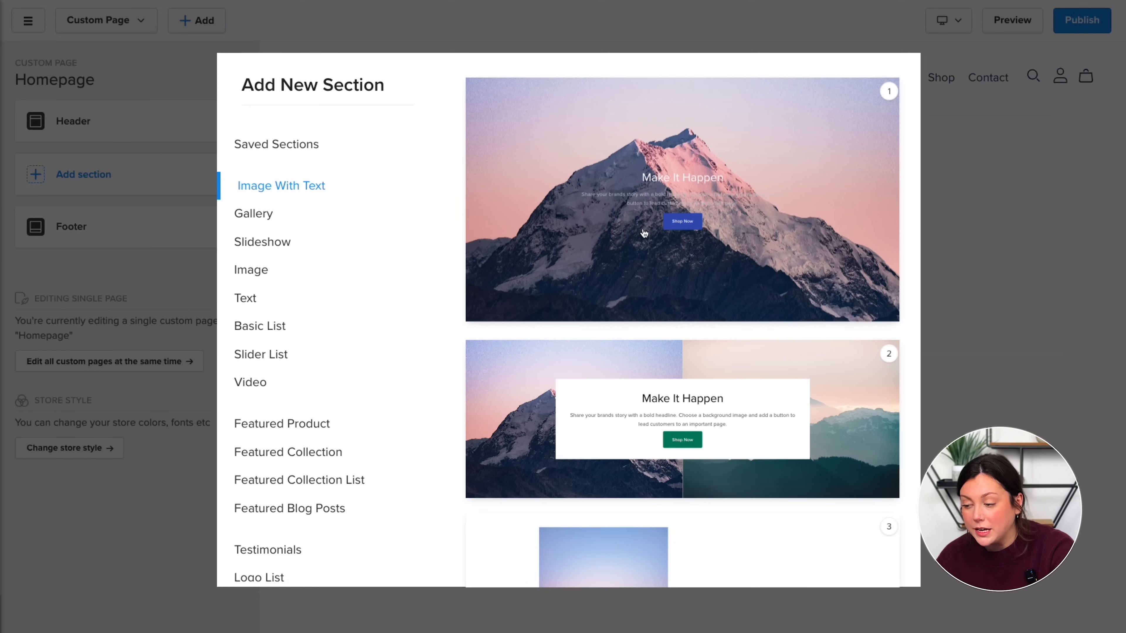
click(644, 233)
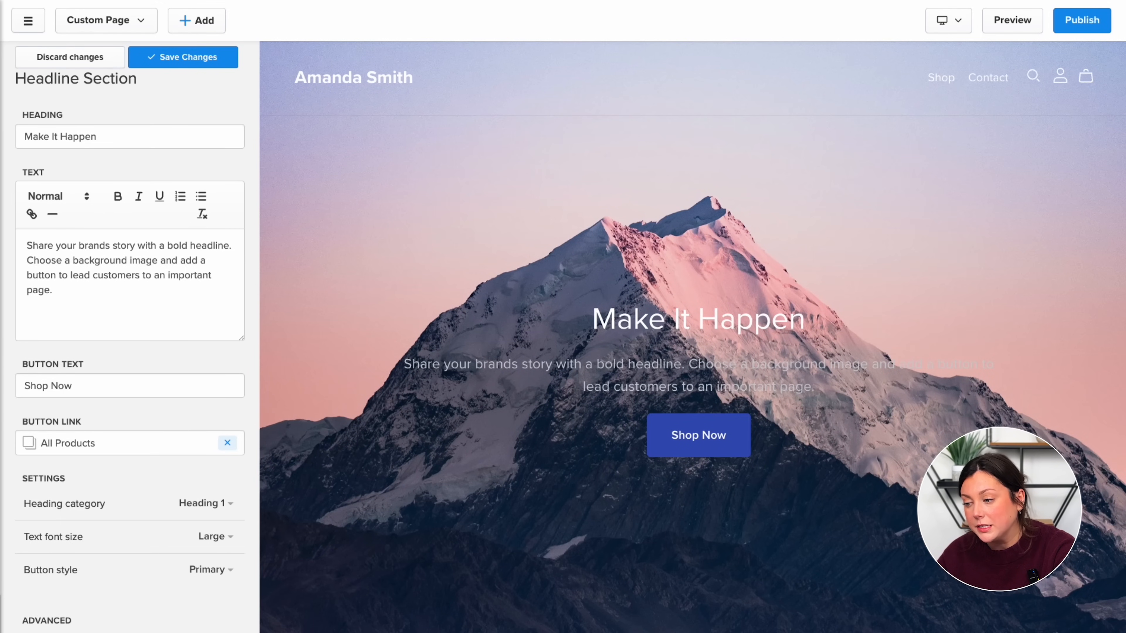
triple_click(110, 138)
text(Build A Brand That Inspires and Converts)
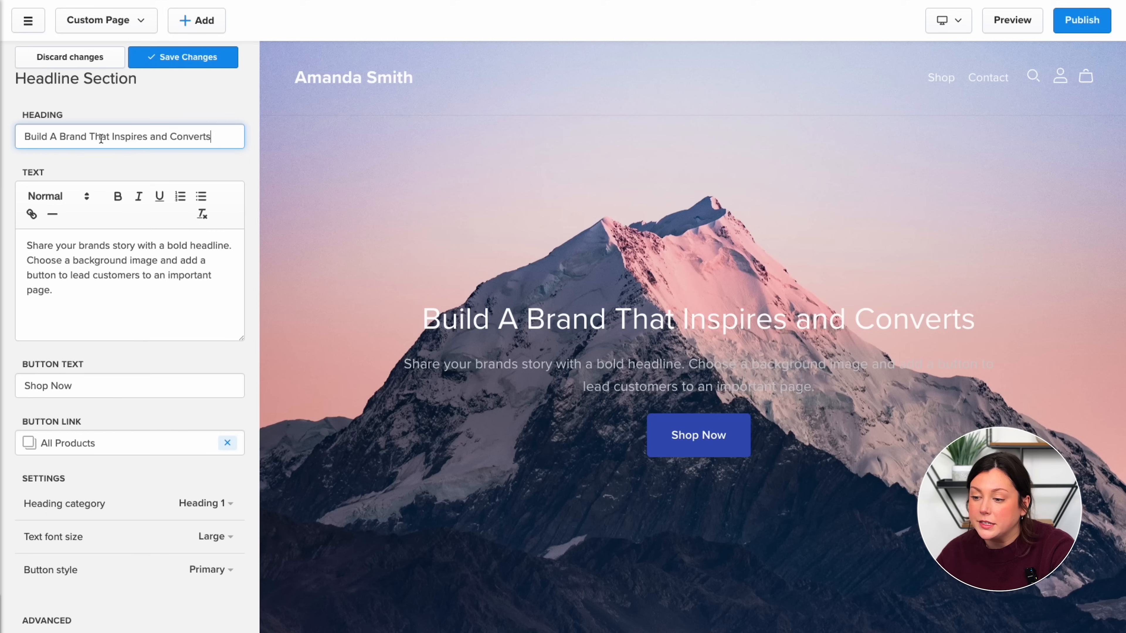
triple_click(84, 284)
text(As a small business marketing expert, I help entrepreneurs and creators craft personal brands that drive real results. Through proven strategies in branding and content marketing, I'll show you how to grow your influence, connect with your audience on a deeper level, and turn visibility into sales.)
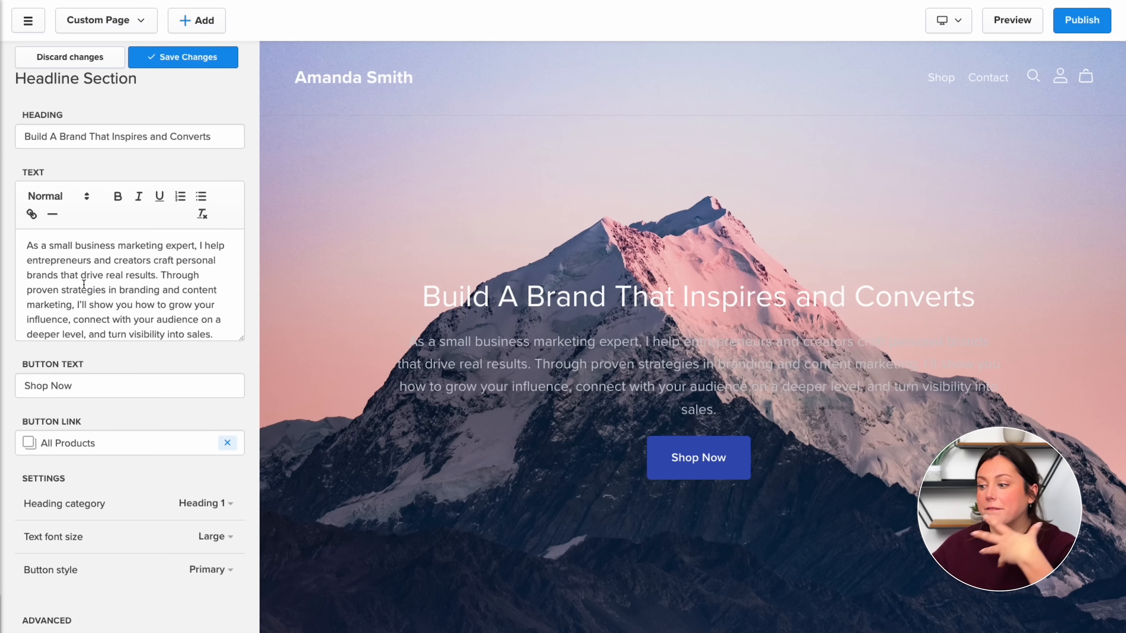
- Link the hero's 'Browse My Ebooks' button to the All Products collection
click(226, 443)
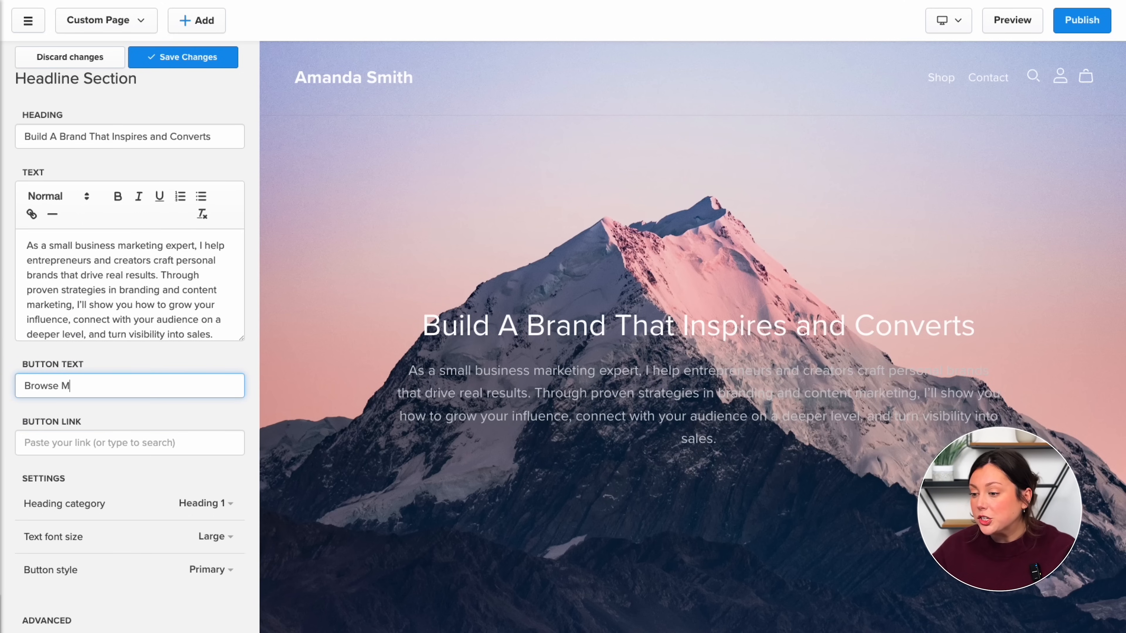
click(101, 443)
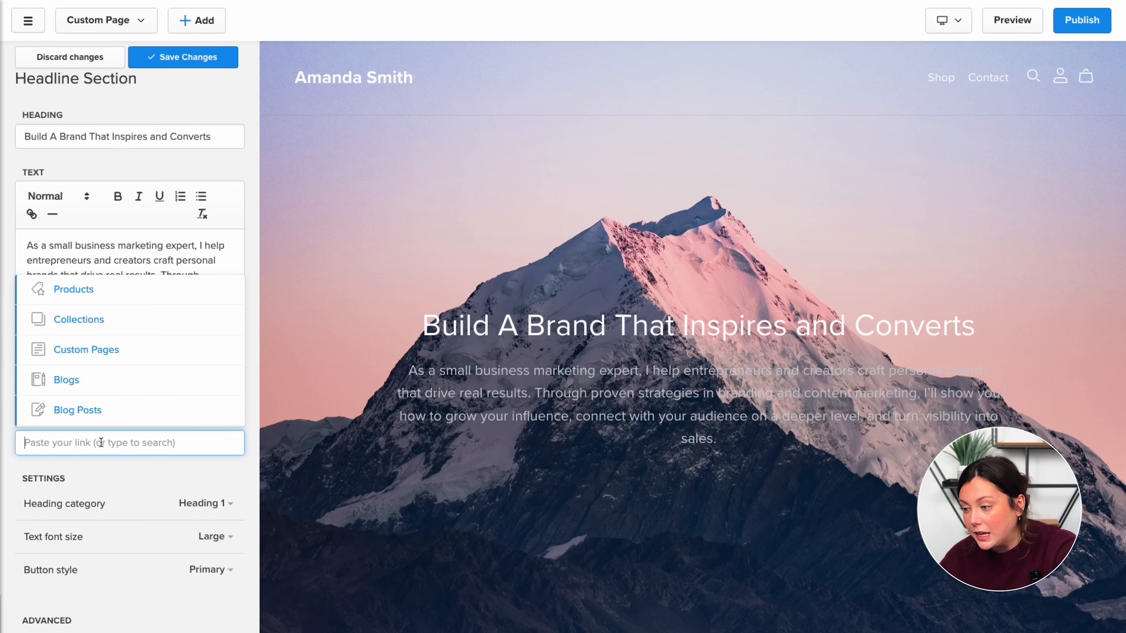
click(125, 315)
click(114, 409)
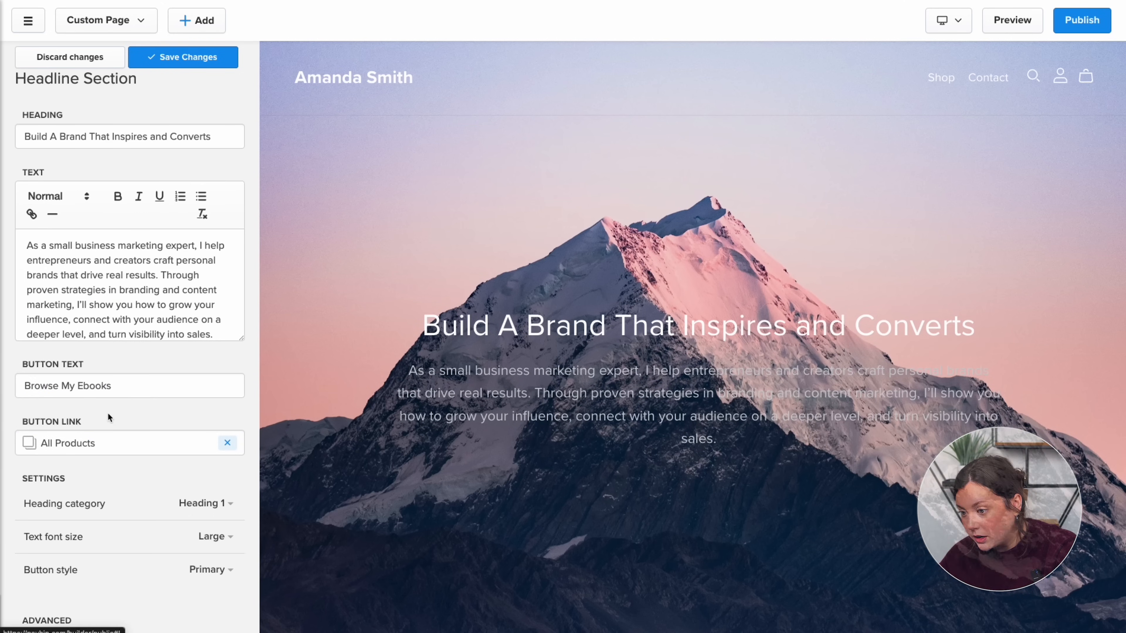
- Replace the mountain background with the woman photo under a 70% overlay
scroll(133, 399, down, 6)
click(102, 307)
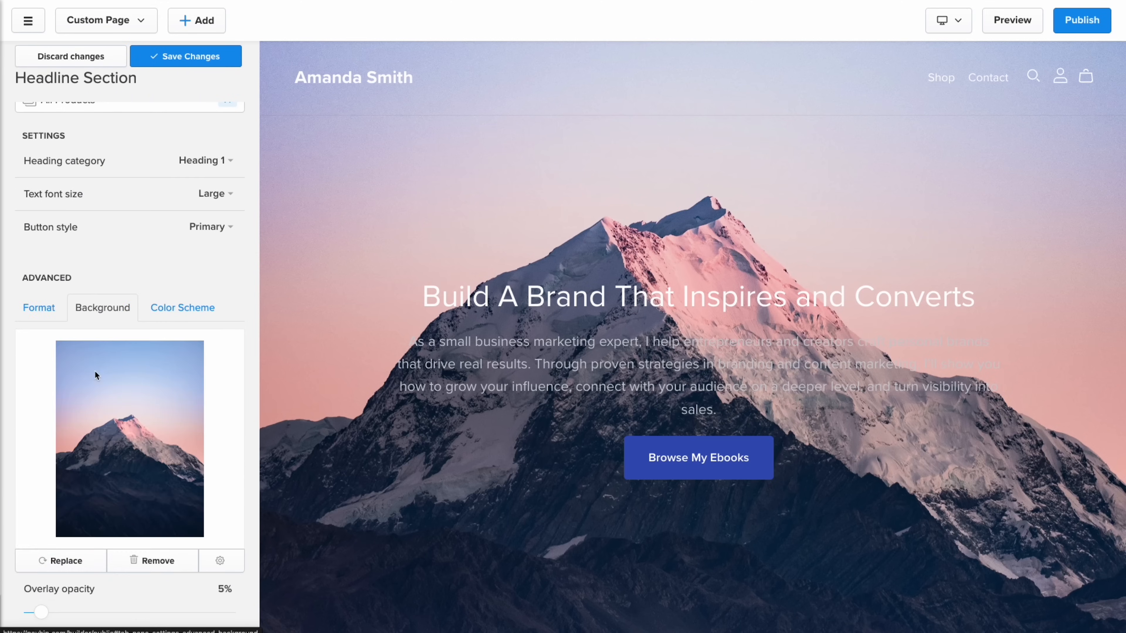
click(94, 370)
click(191, 121)
click(129, 613)
click(168, 498)
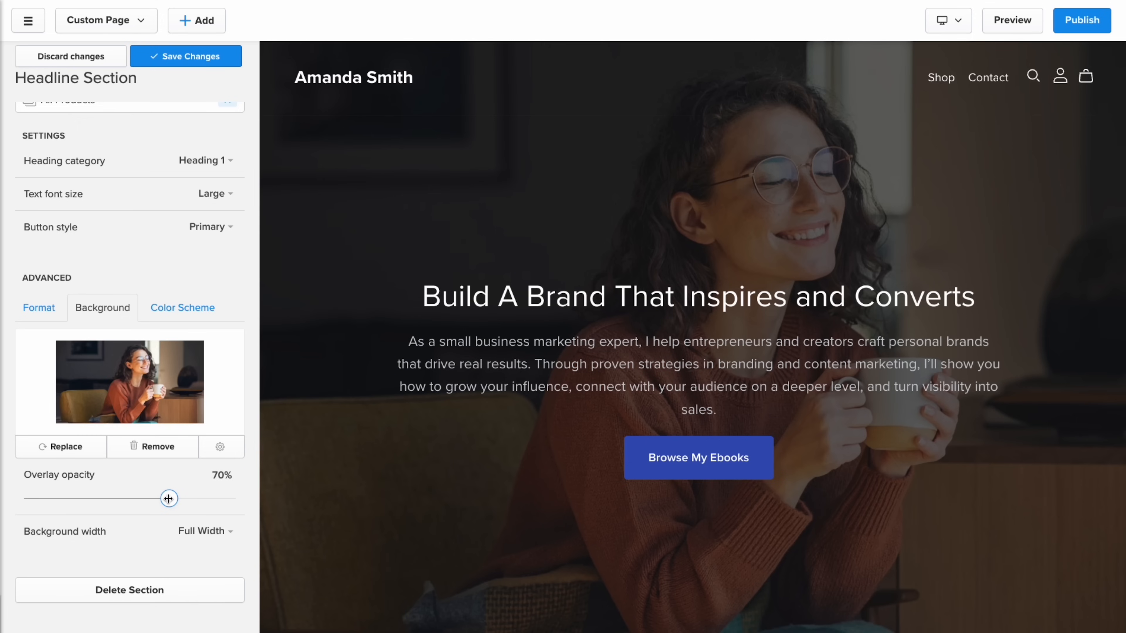
- Set the hero height to Medium, keep the background full width, and save the section
click(32, 313)
click(218, 350)
click(195, 402)
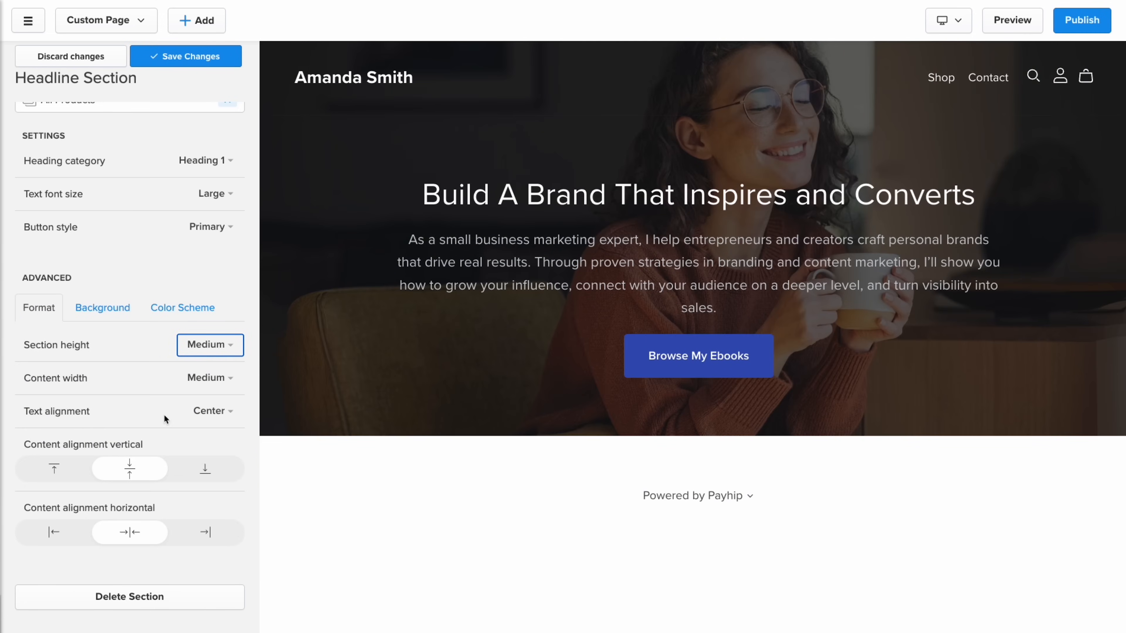
click(101, 309)
click(215, 532)
click(209, 581)
click(214, 530)
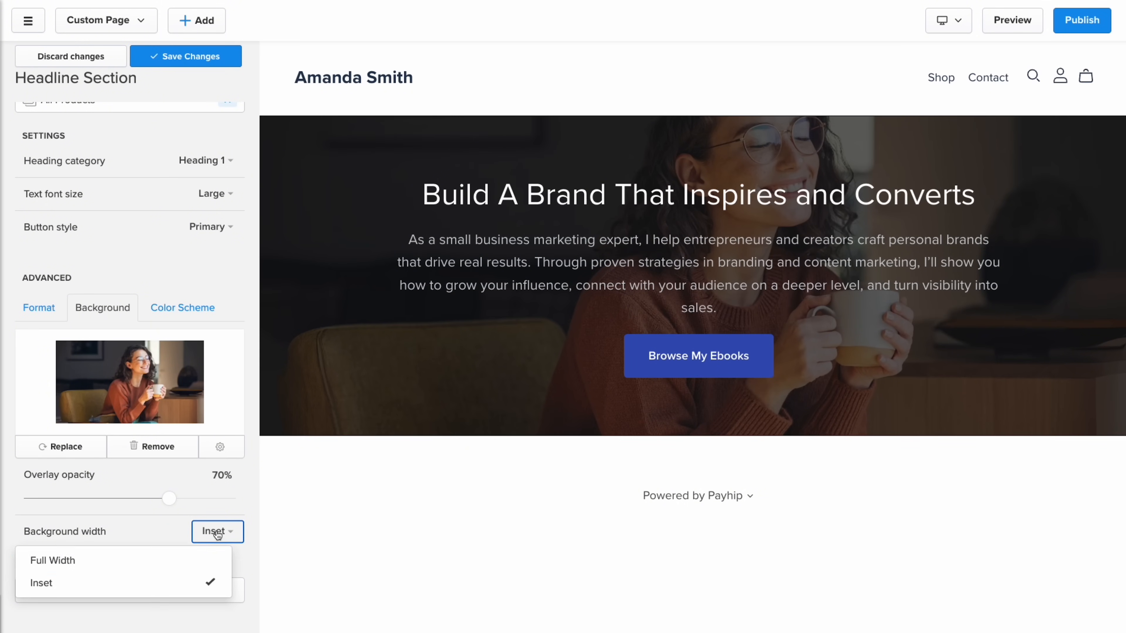
click(208, 558)
click(184, 56)
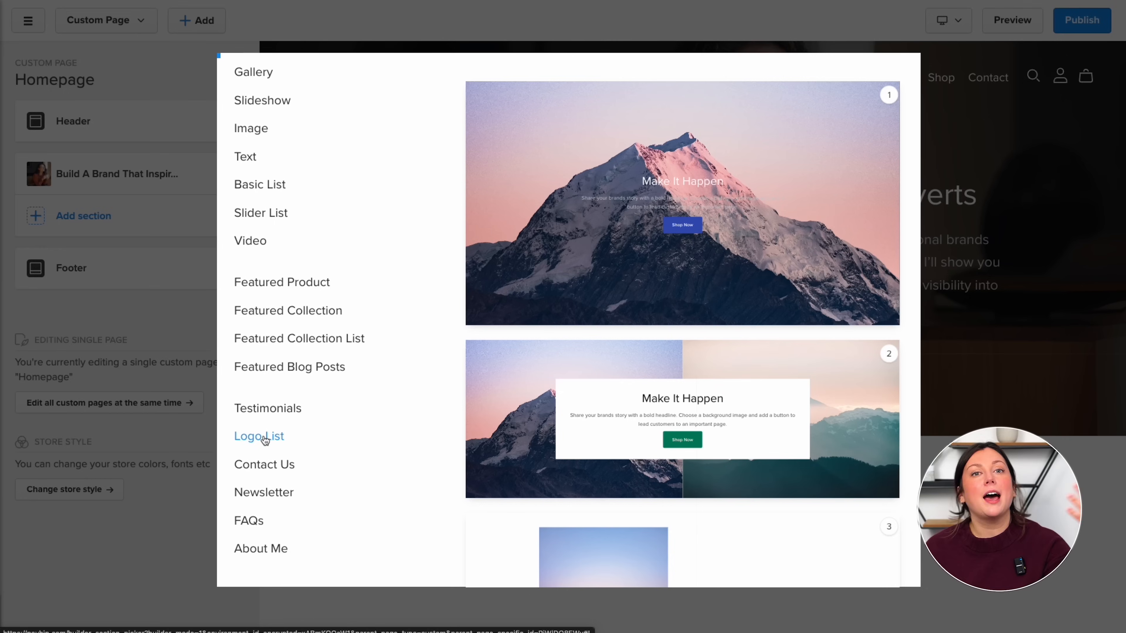
- Add the Featured On logo list and give it the woman photo as background
click(265, 440)
click(593, 182)
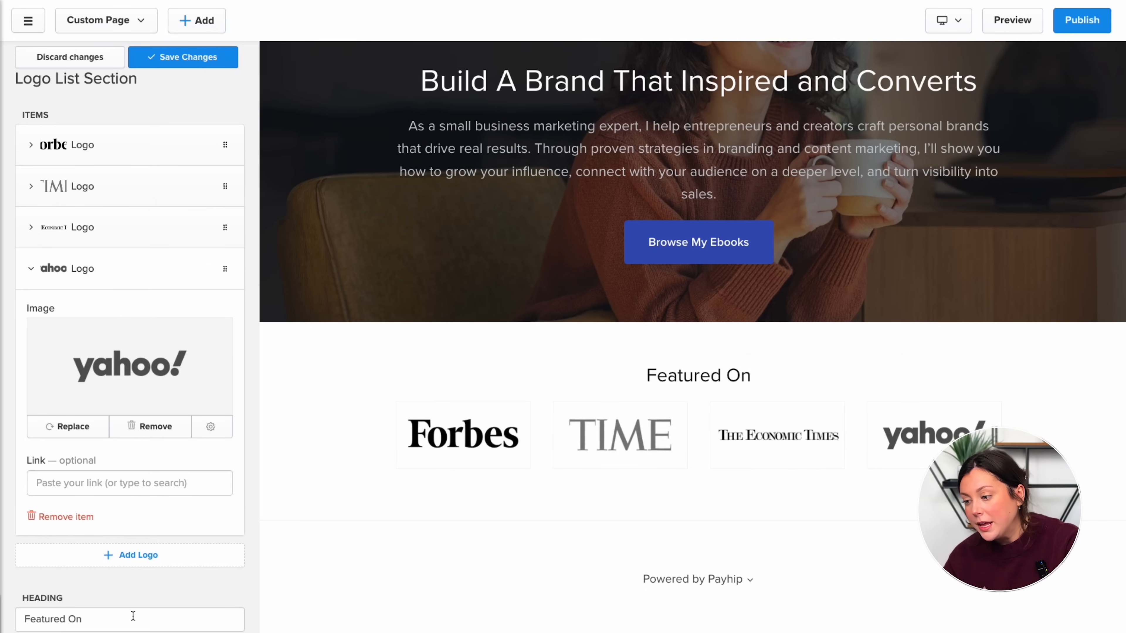
scroll(153, 430, down, 10)
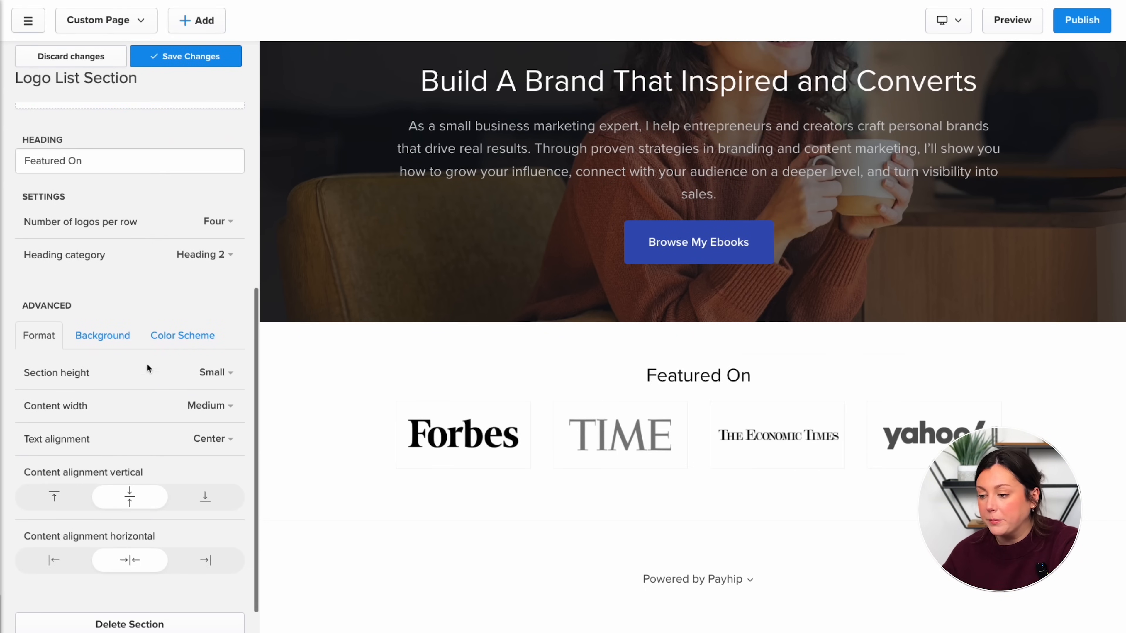
click(106, 335)
click(125, 498)
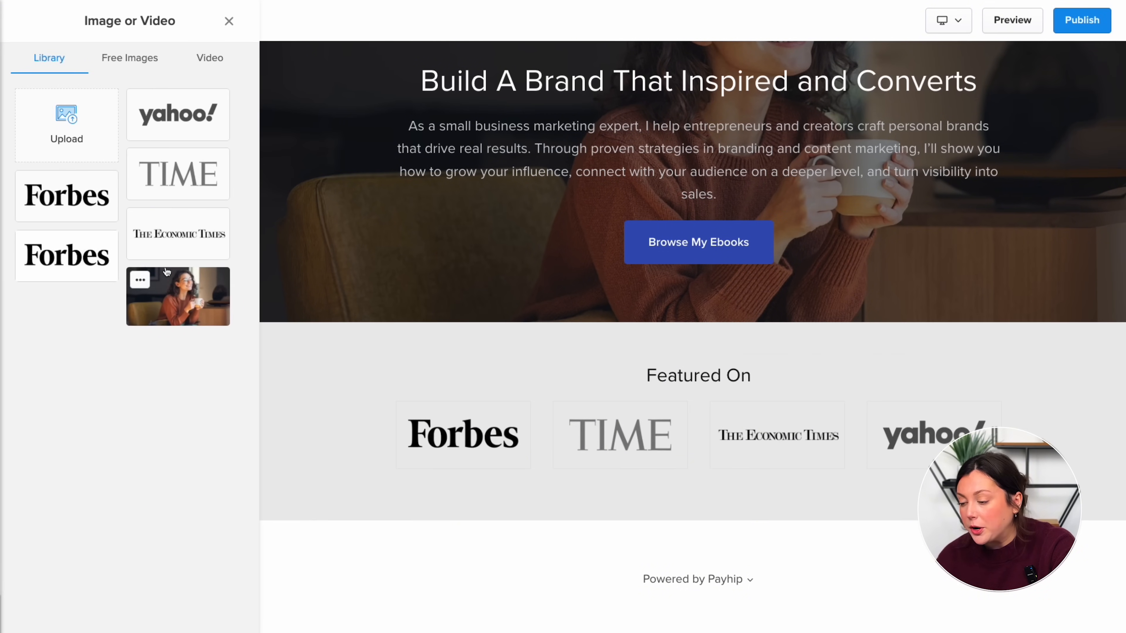
click(164, 297)
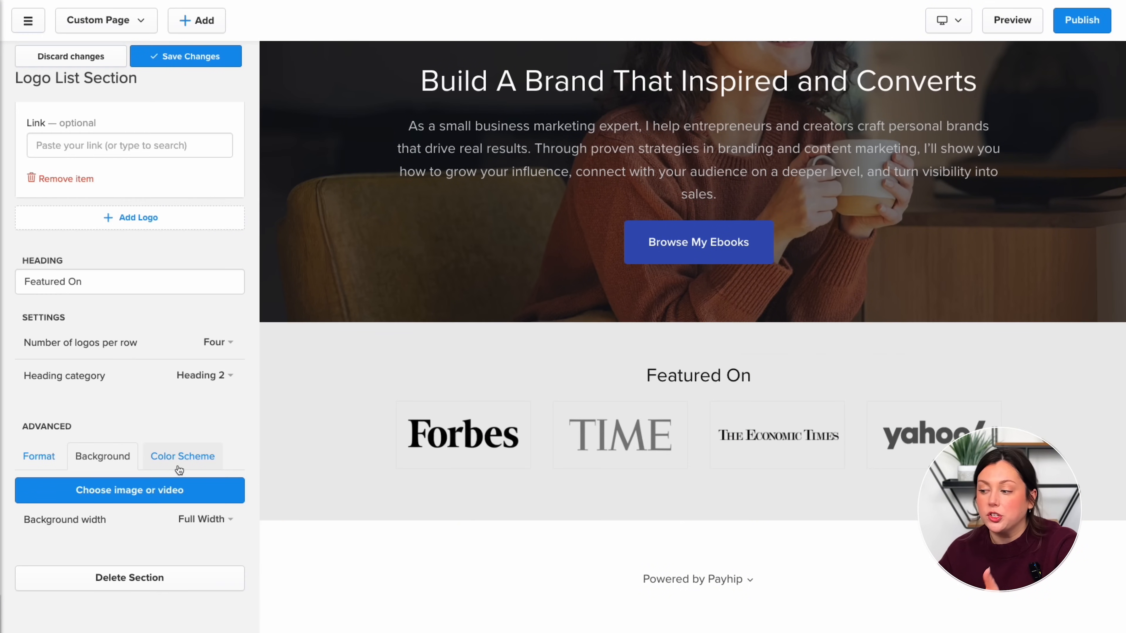
- Try the White, Light, Dark, Black and Highlight colour schemes on the logo section
click(178, 466)
scroll(178, 465, down, 2)
scroll(177, 465, down, 1)
click(167, 410)
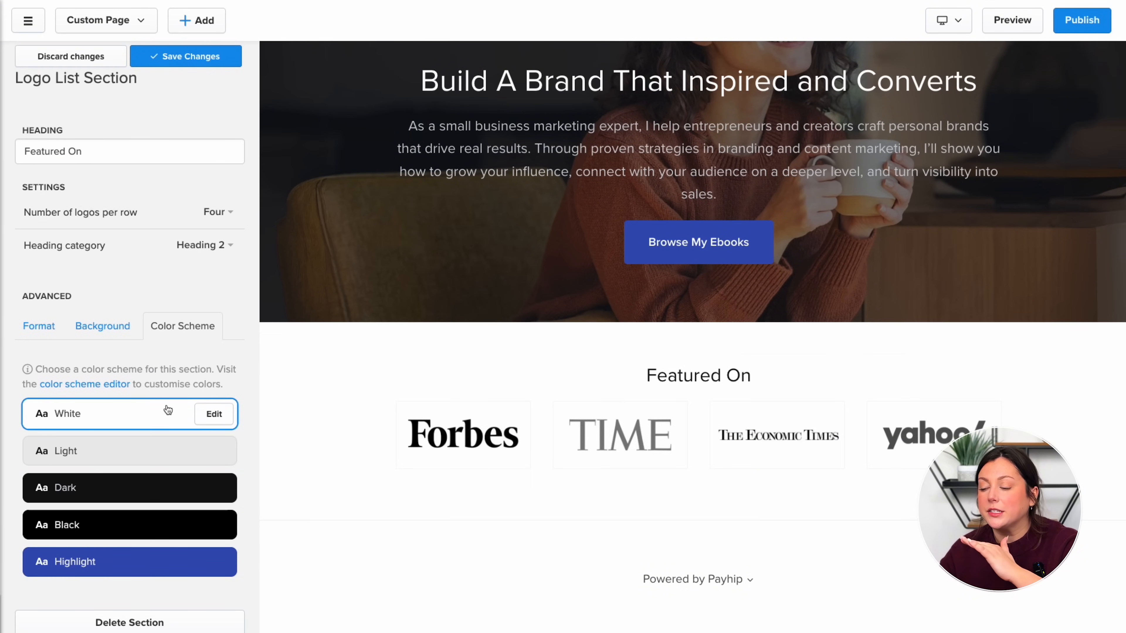
click(161, 450)
click(147, 493)
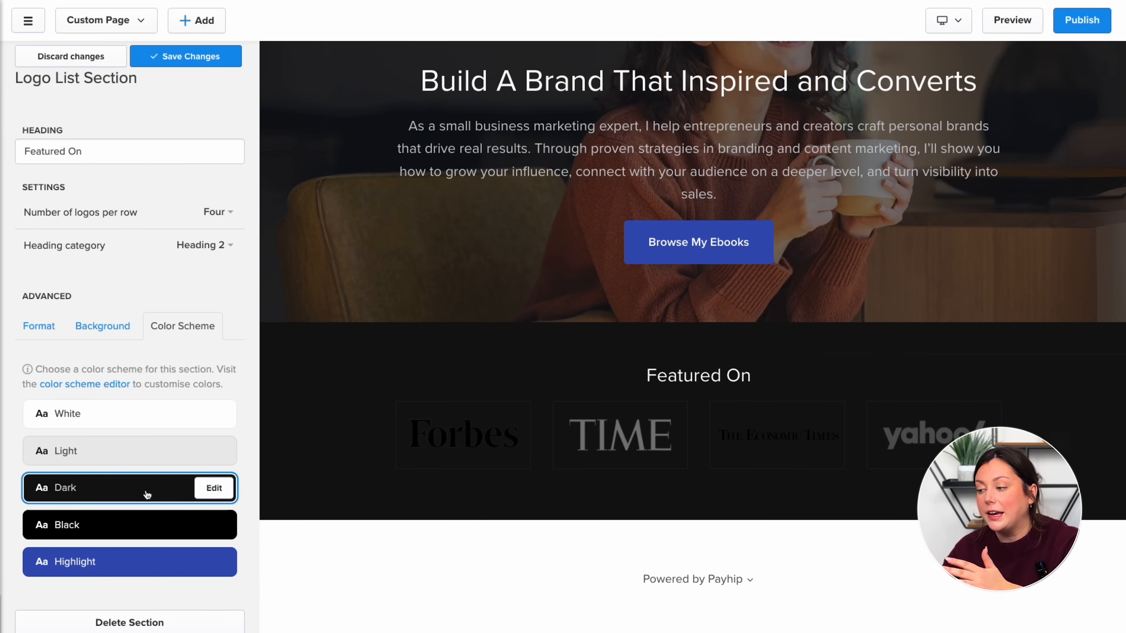
click(145, 525)
click(140, 572)
click(136, 297)
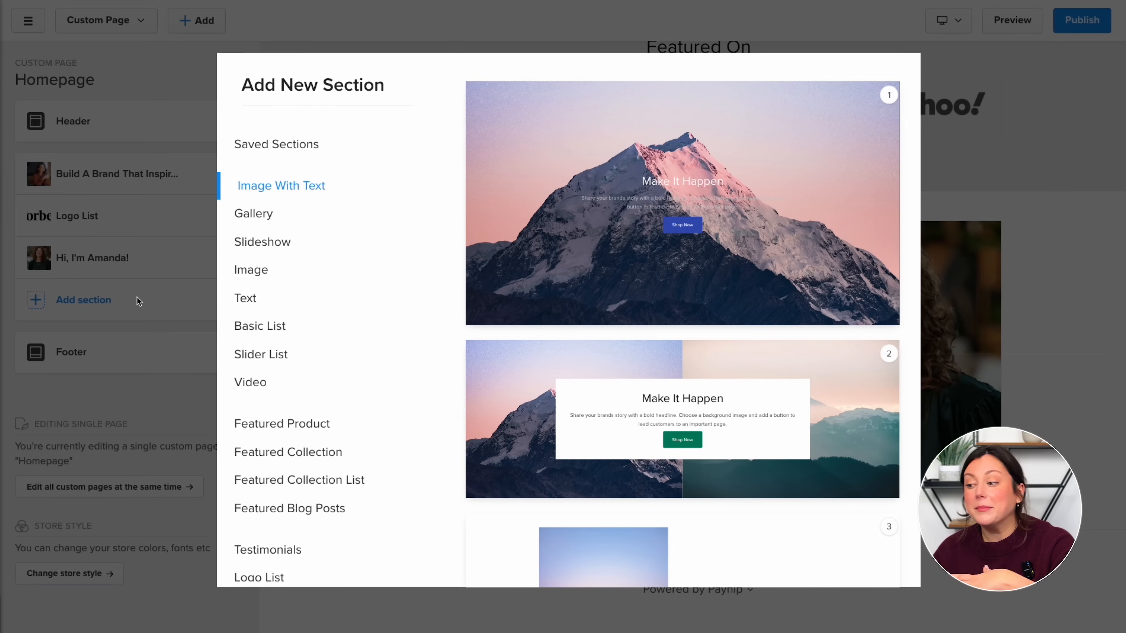
- Add a Featured Collection section showing All Products in two columns
click(322, 452)
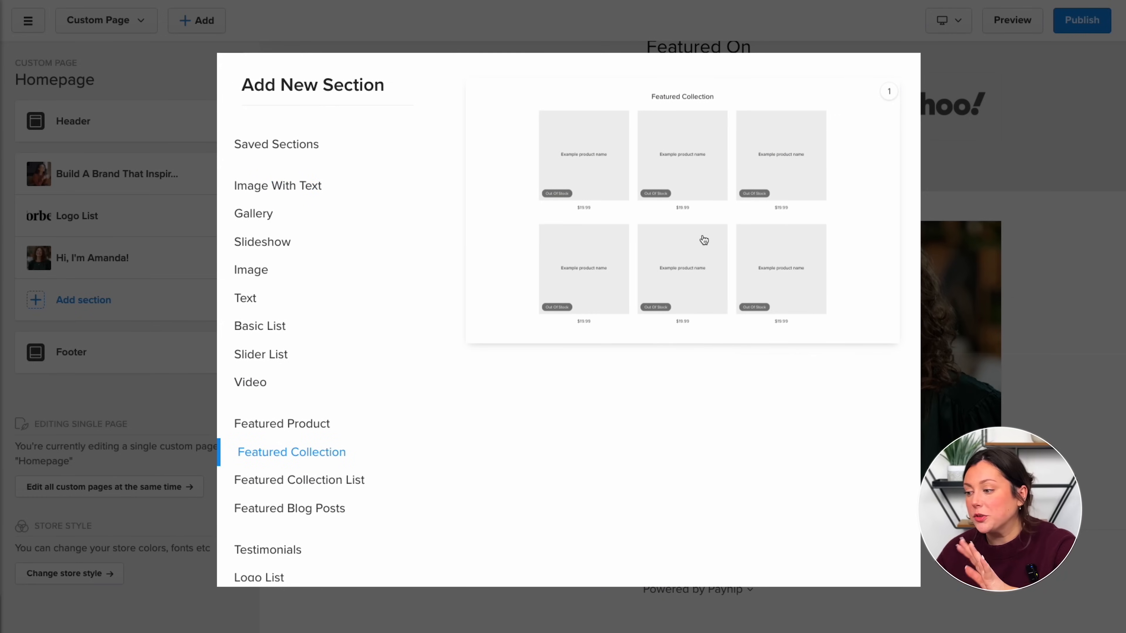
click(705, 240)
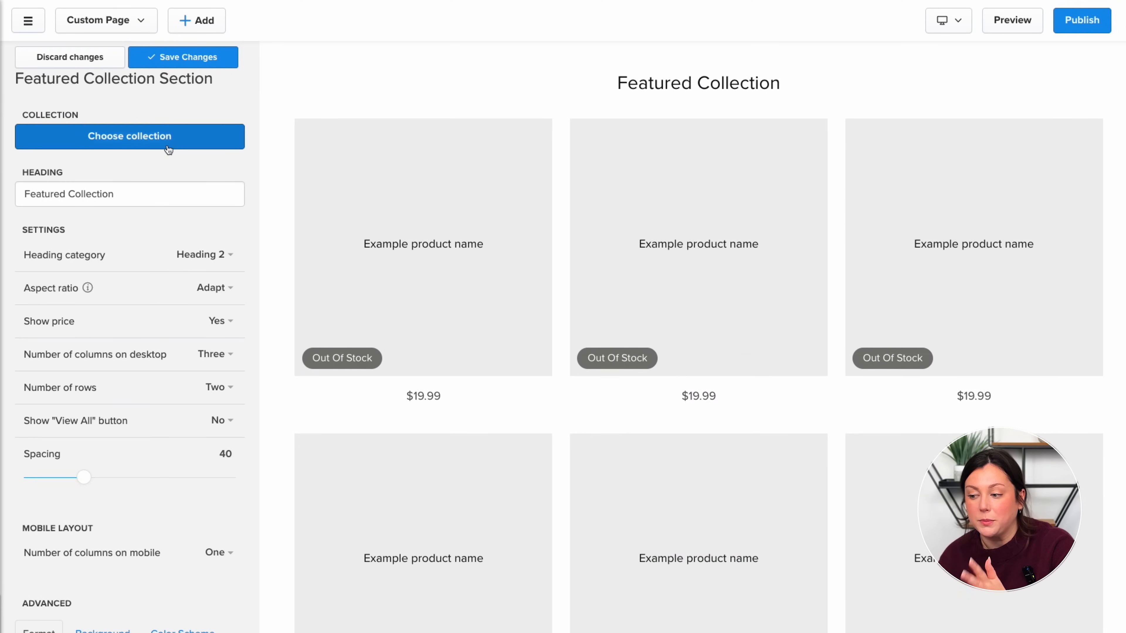
click(168, 141)
click(133, 186)
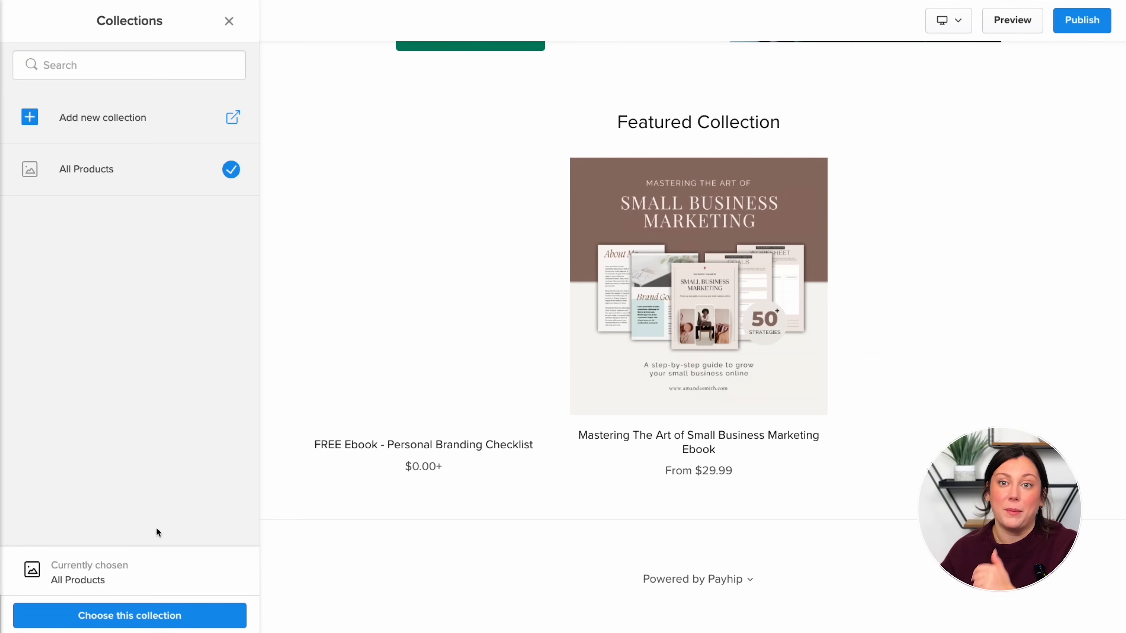
click(165, 617)
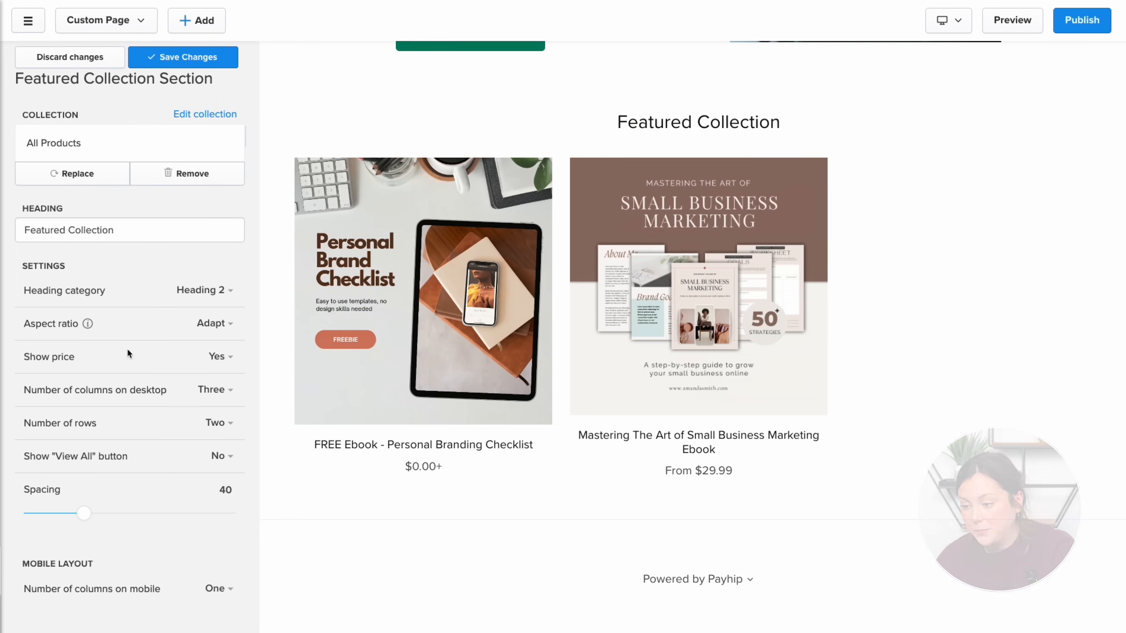
click(221, 391)
click(208, 487)
- Give the collection section the Light scheme, show the View All button, and save
scroll(156, 474, down, 5)
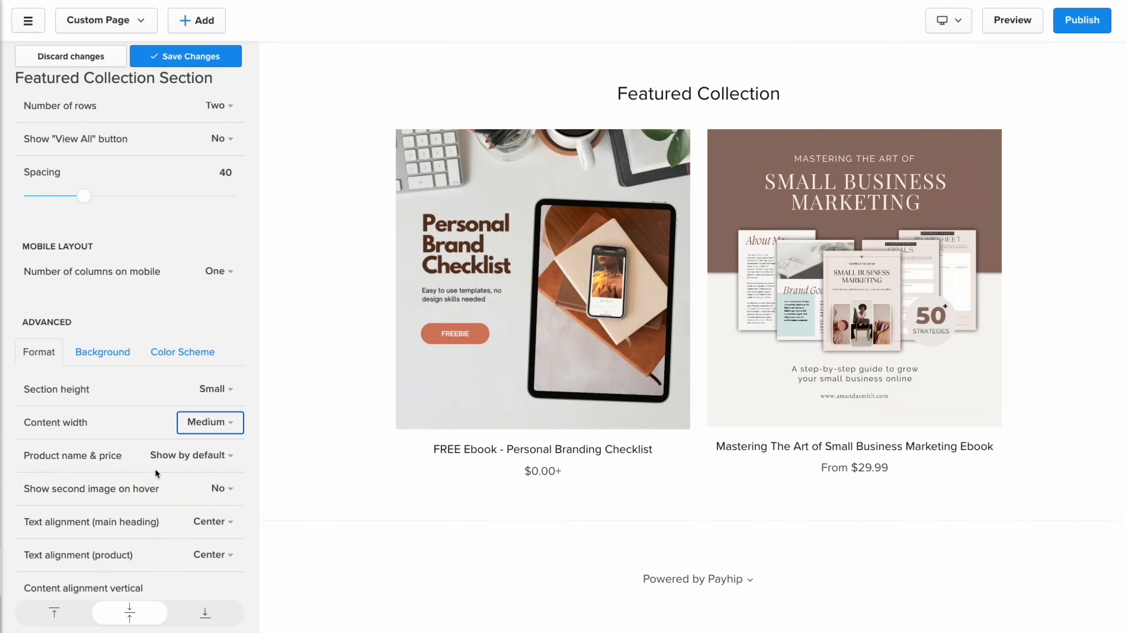
click(182, 351)
click(156, 471)
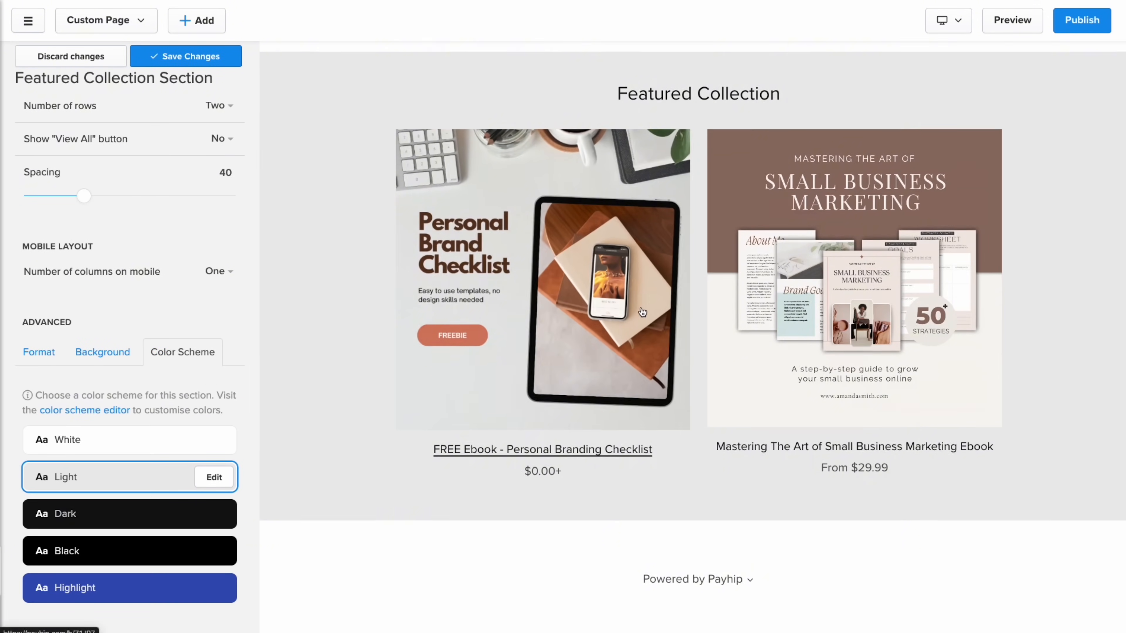
scroll(134, 310, up, 2)
click(222, 219)
click(179, 249)
scroll(178, 248, down, 4)
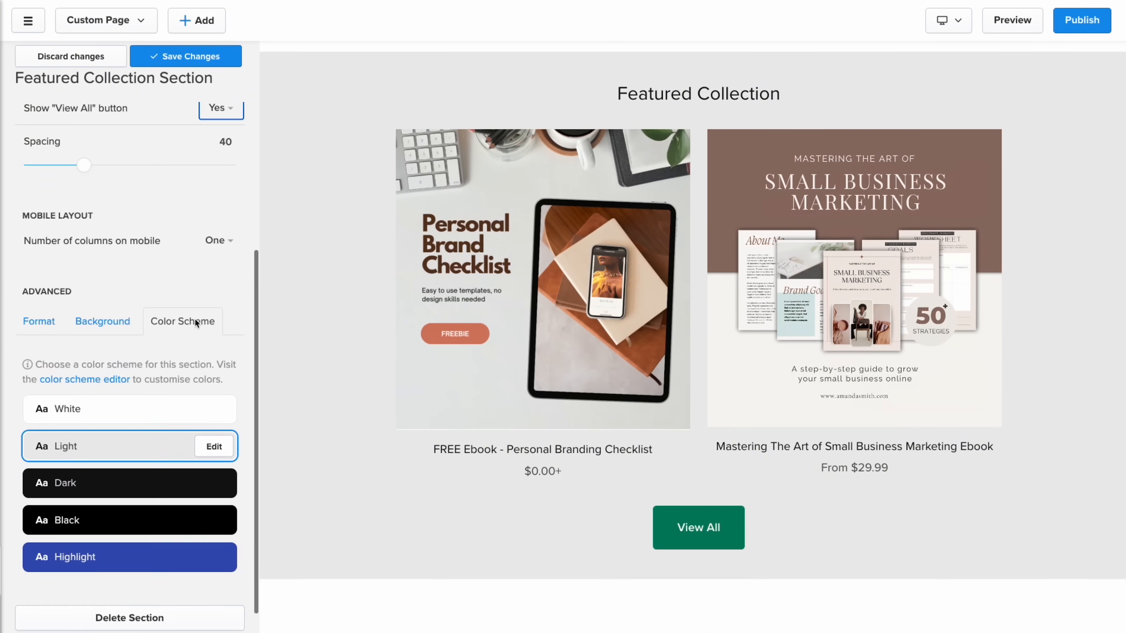
click(184, 60)
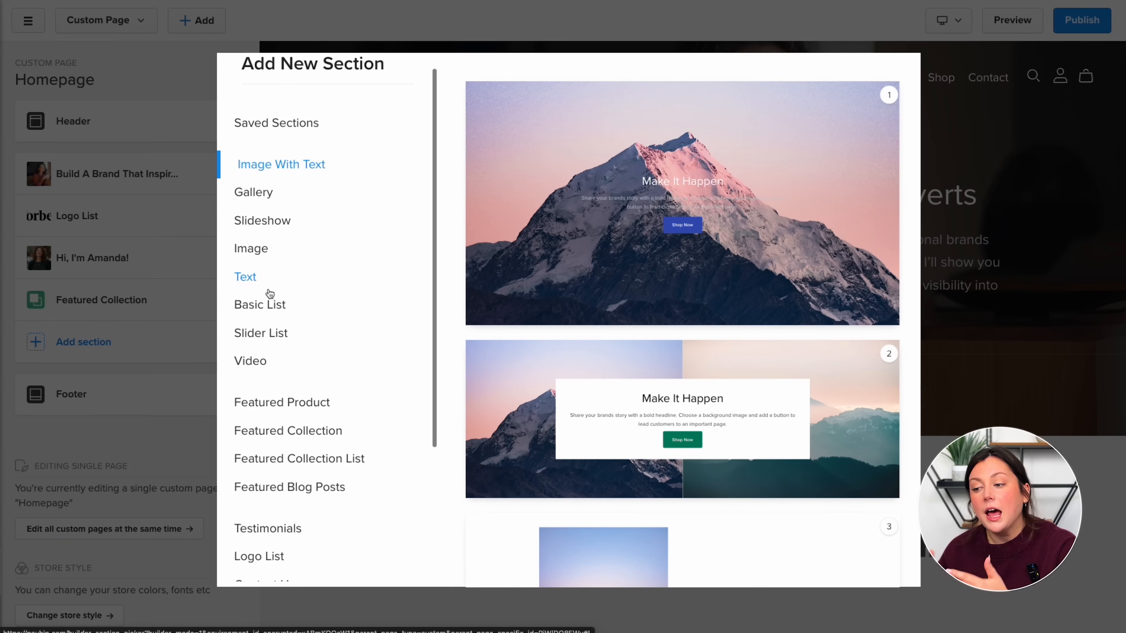
- Add a Slider List testimonials section and hide the column image
click(277, 328)
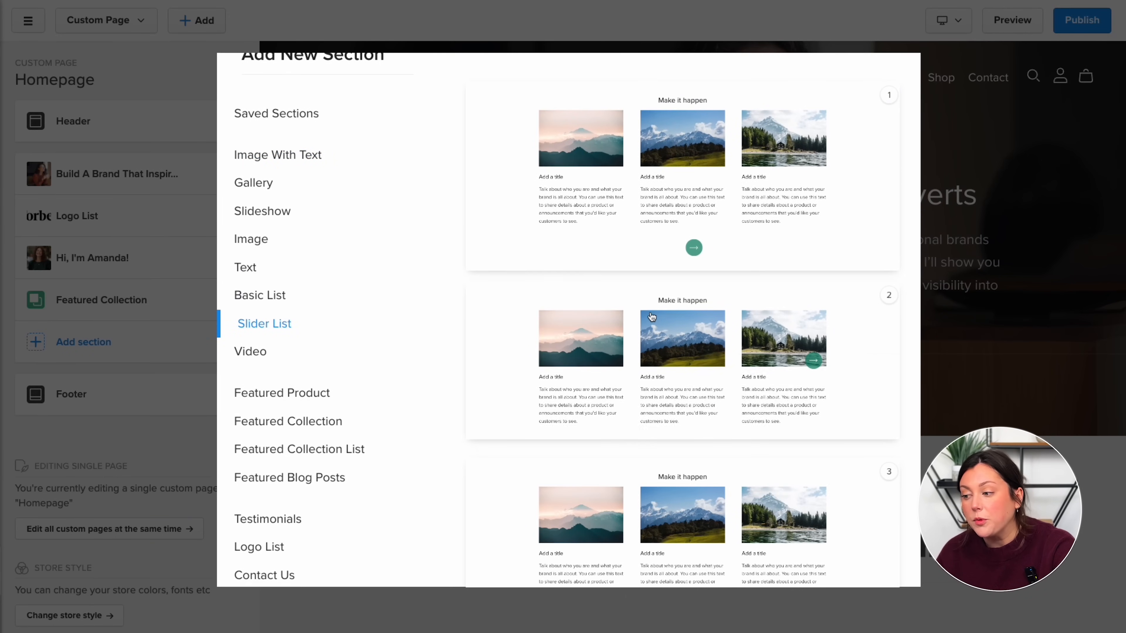
click(686, 368)
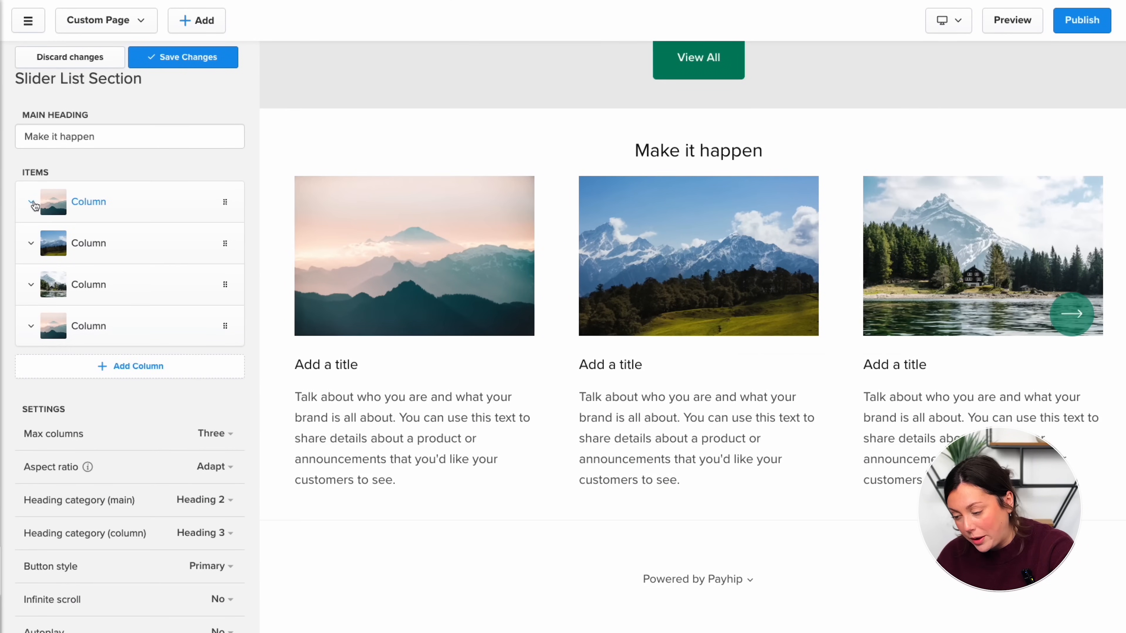
click(61, 202)
click(31, 250)
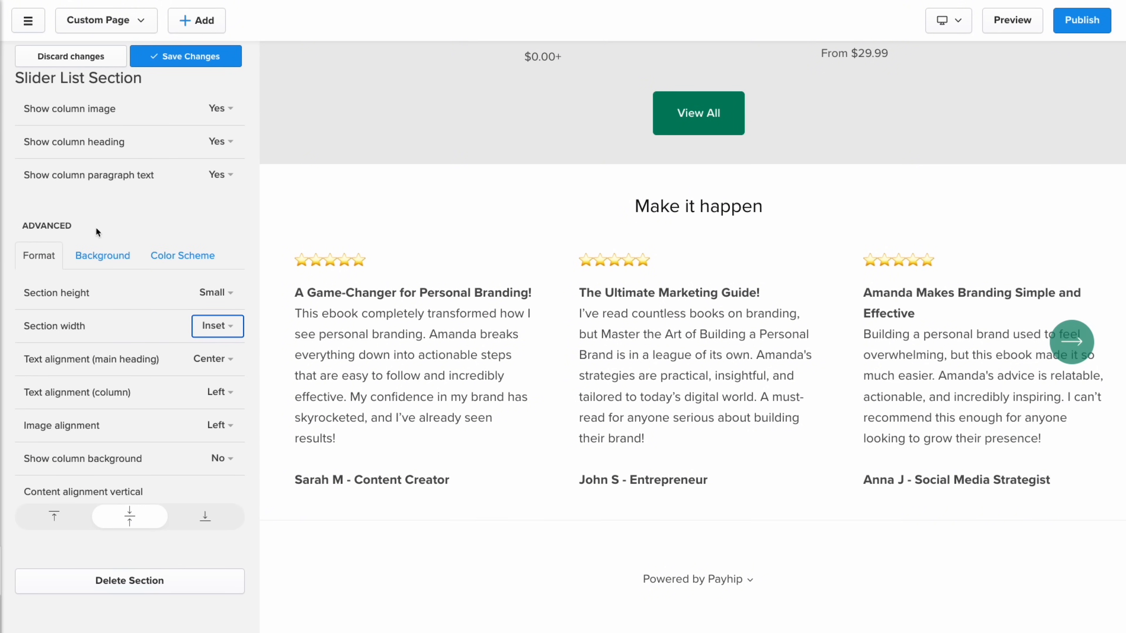
- Set a photo background with about 79% overlay opacity and save the section
click(129, 490)
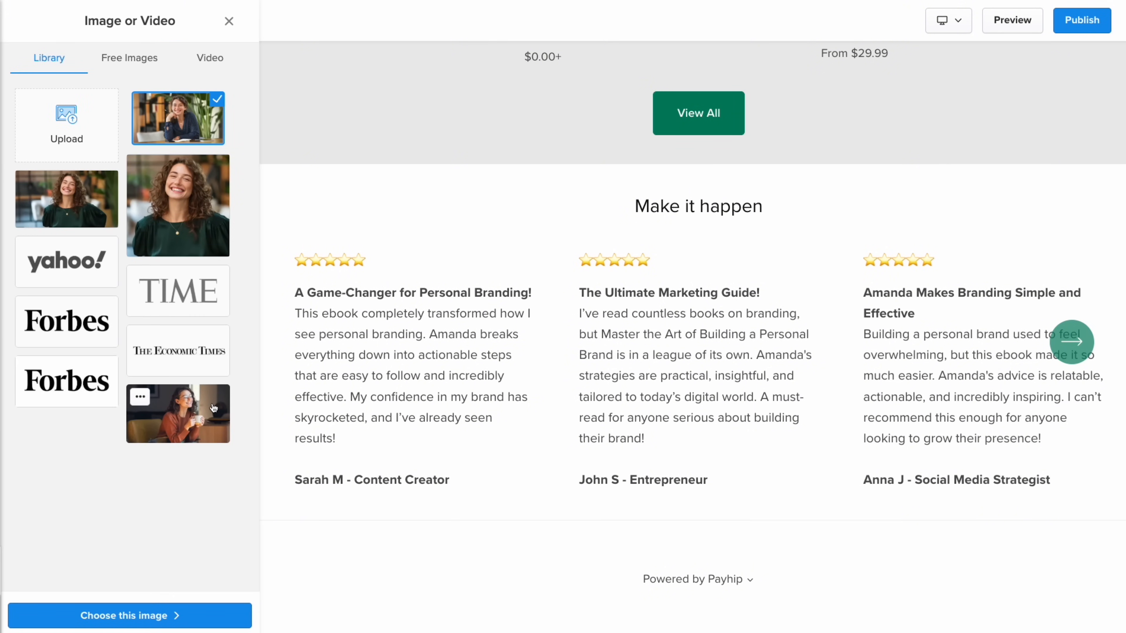
click(129, 615)
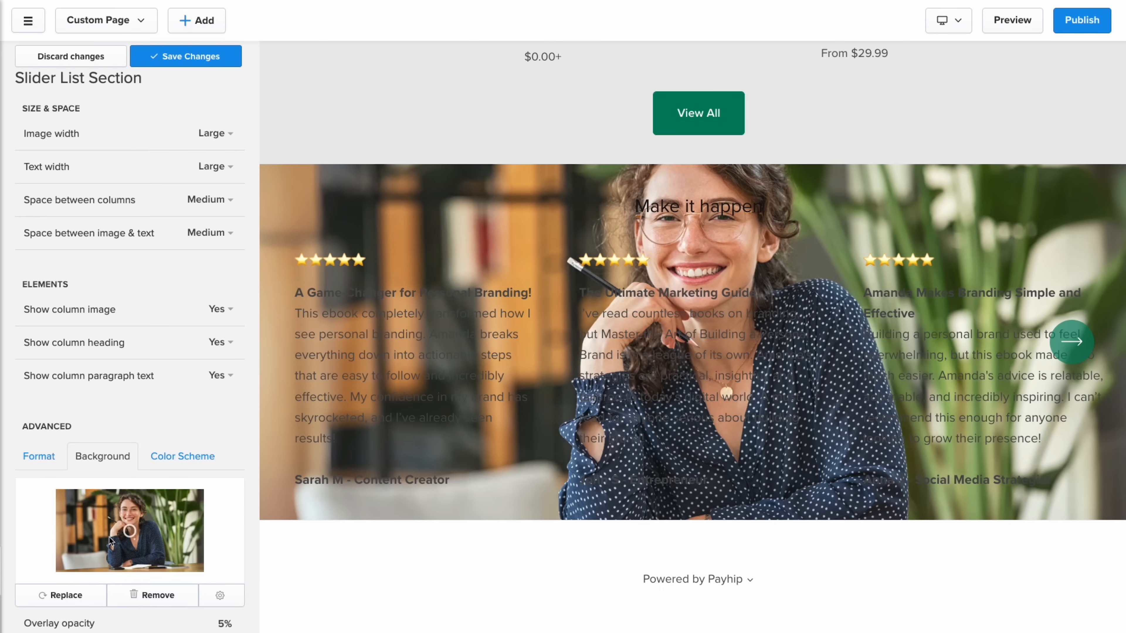
scroll(179, 517, down, 3)
drag(179, 518, 176, 518)
scroll(164, 217, up, 15)
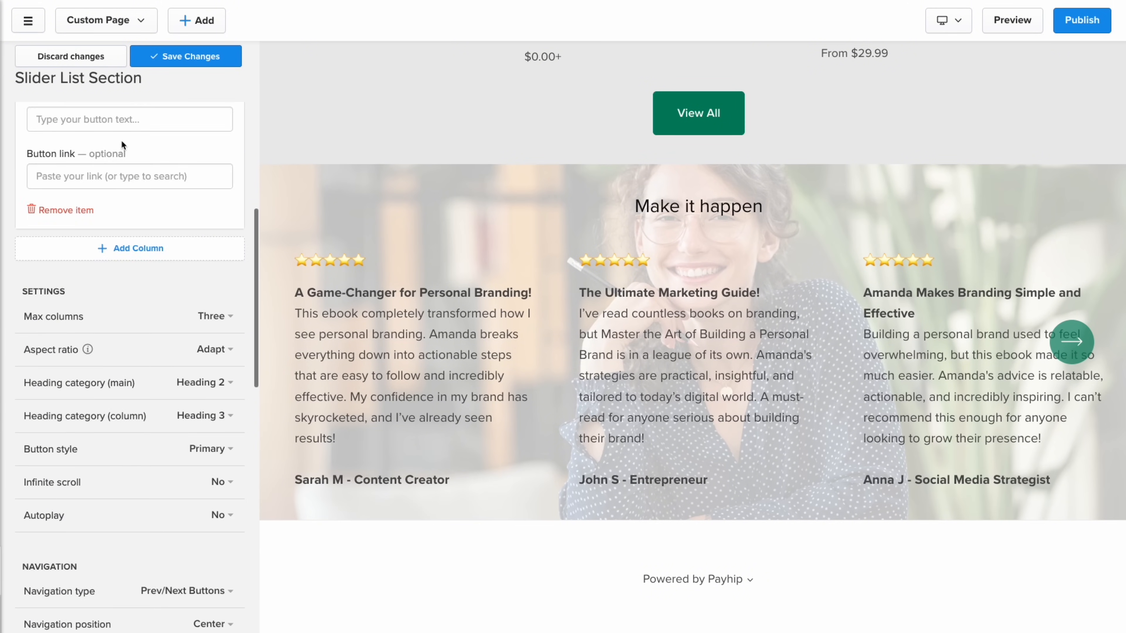
click(186, 56)
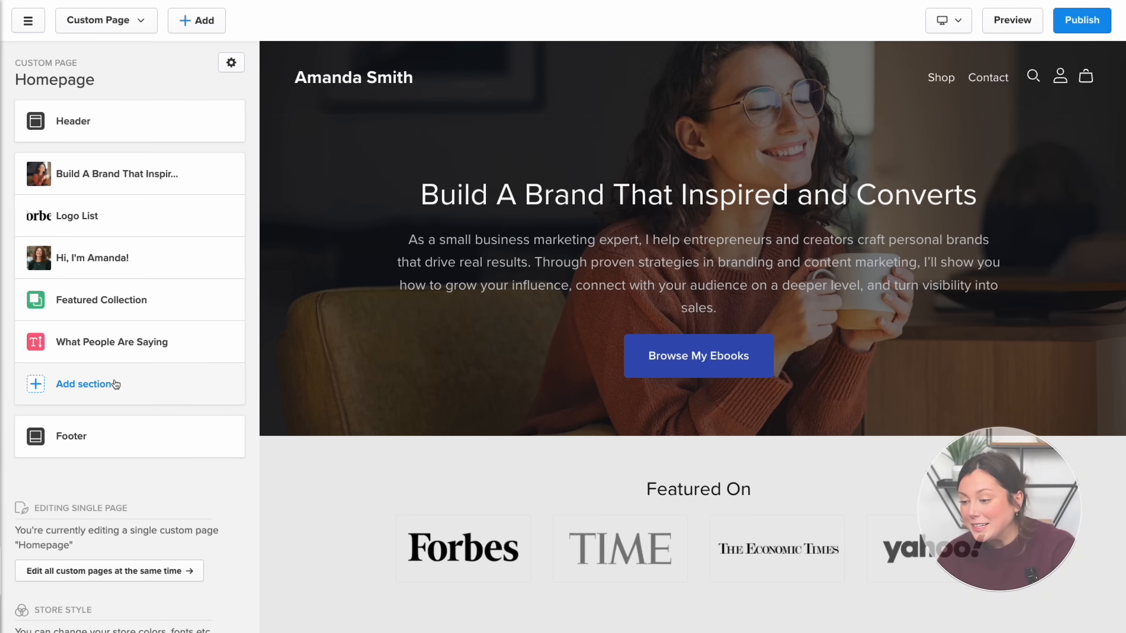
- Add the first Newsletter layout with the Light colour scheme and save it
click(158, 389)
click(263, 427)
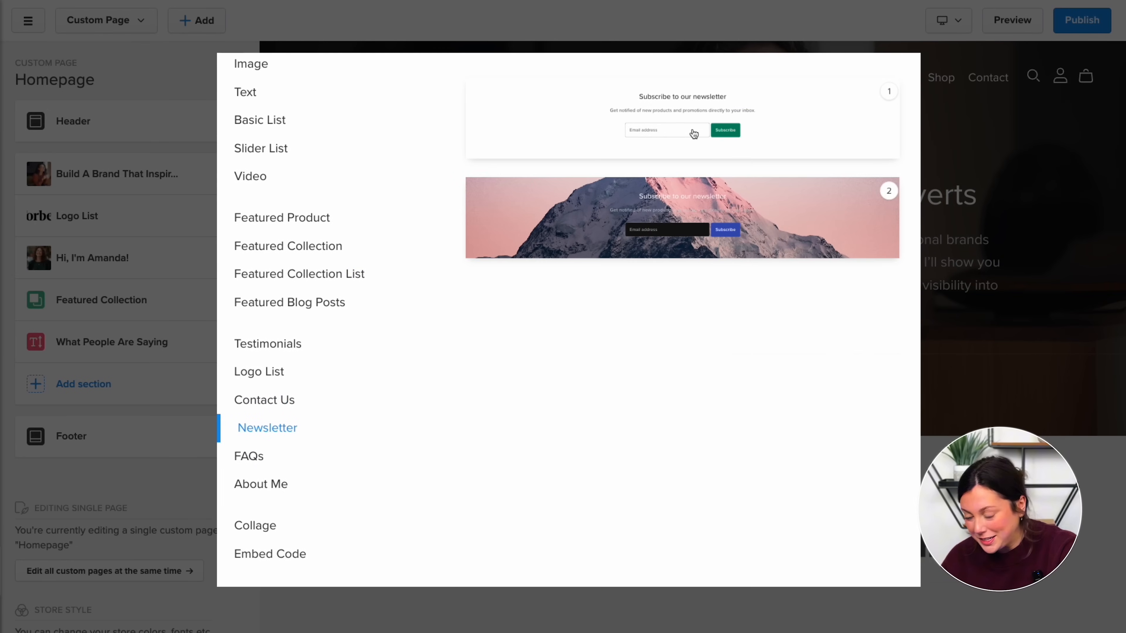
click(694, 133)
scroll(162, 378, down, 6)
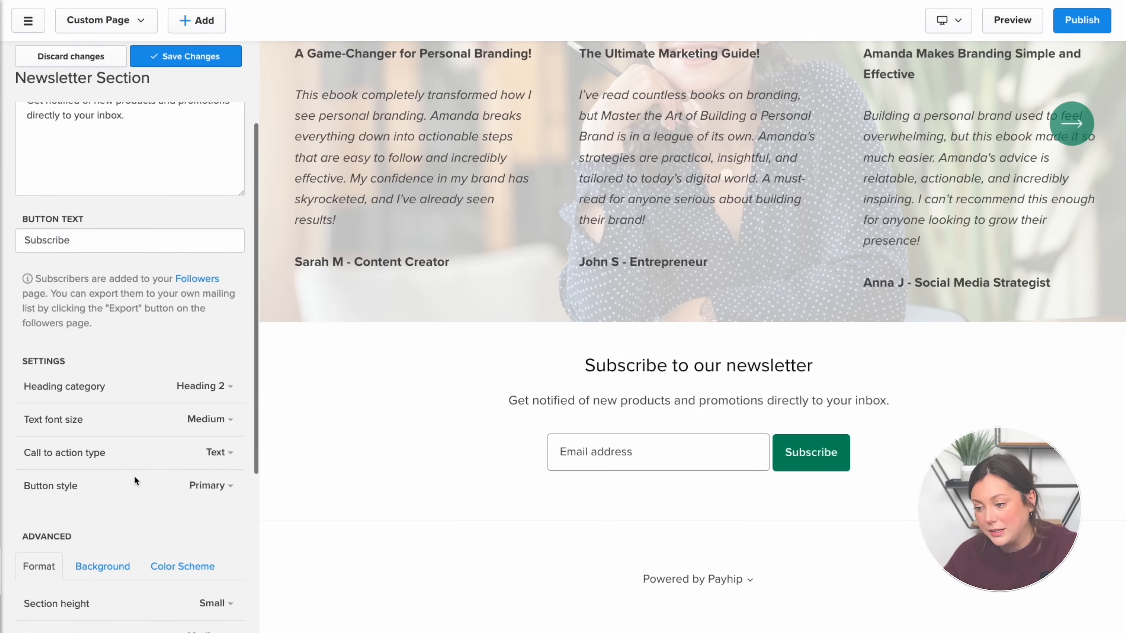
click(182, 425)
scroll(177, 443, down, 1)
click(111, 517)
click(185, 56)
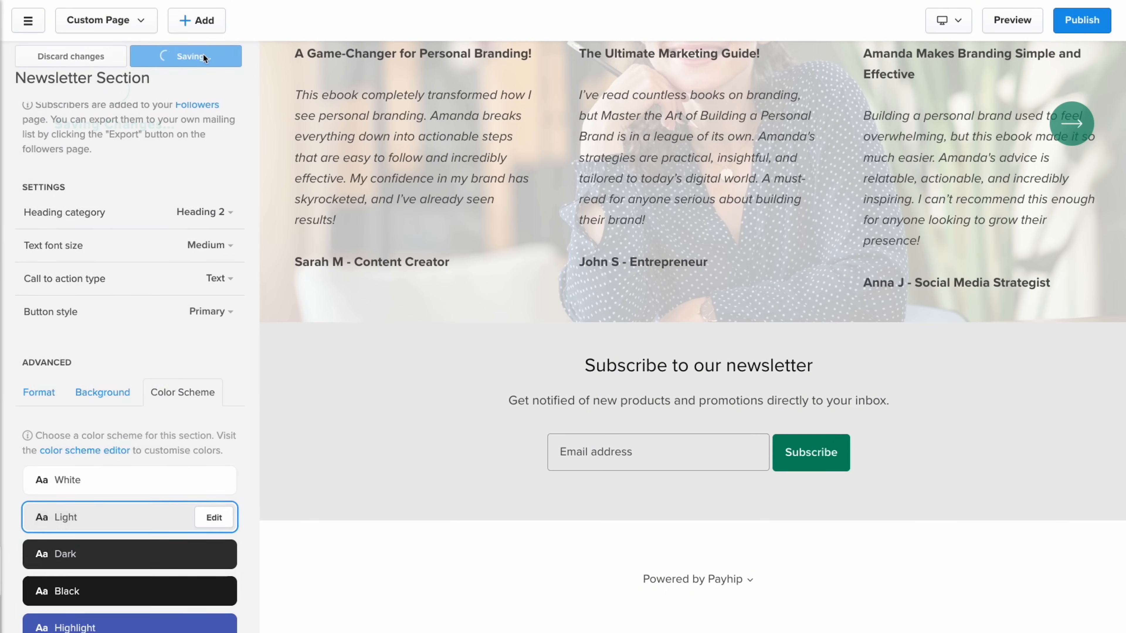
- Try moving the newsletter section higher in the section list, then put it back
click(30, 55)
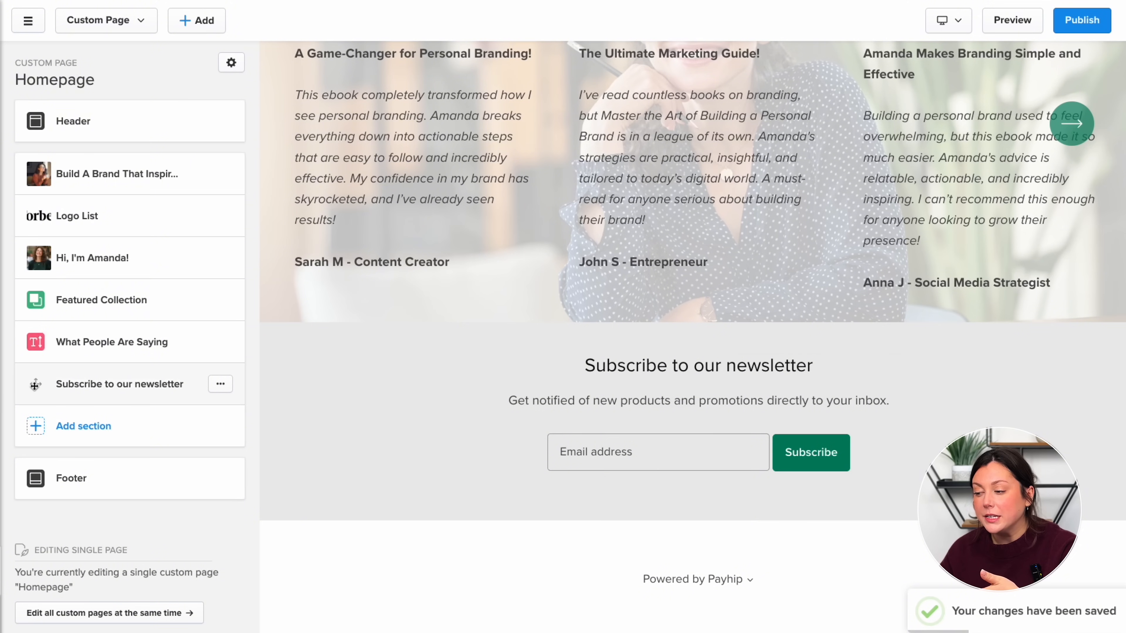
drag(35, 385, 53, 405)
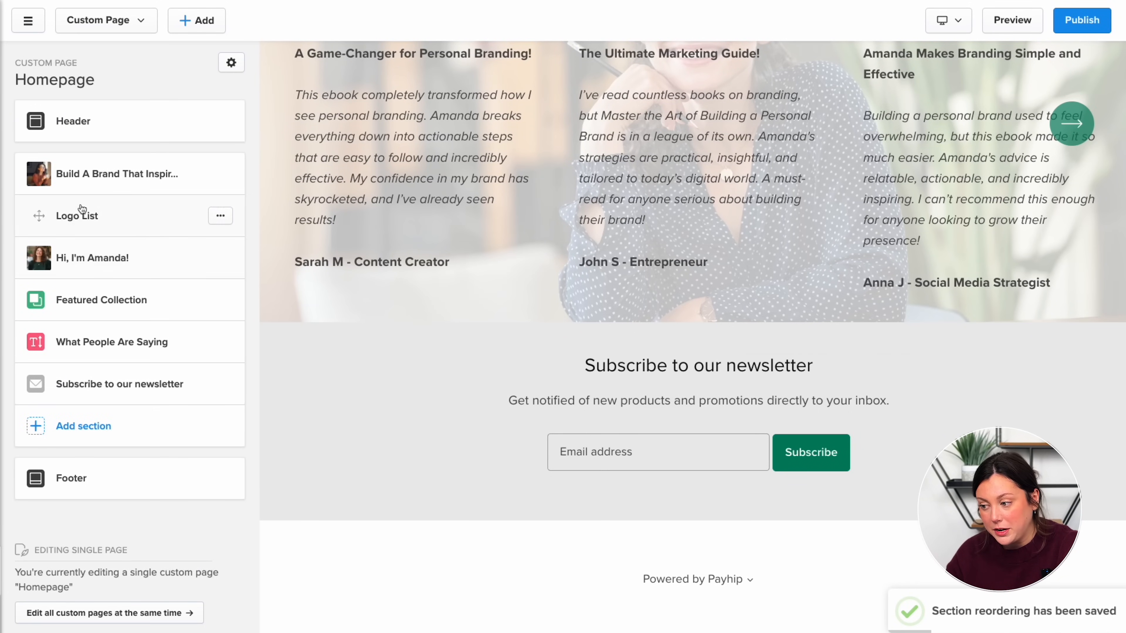
click(127, 129)
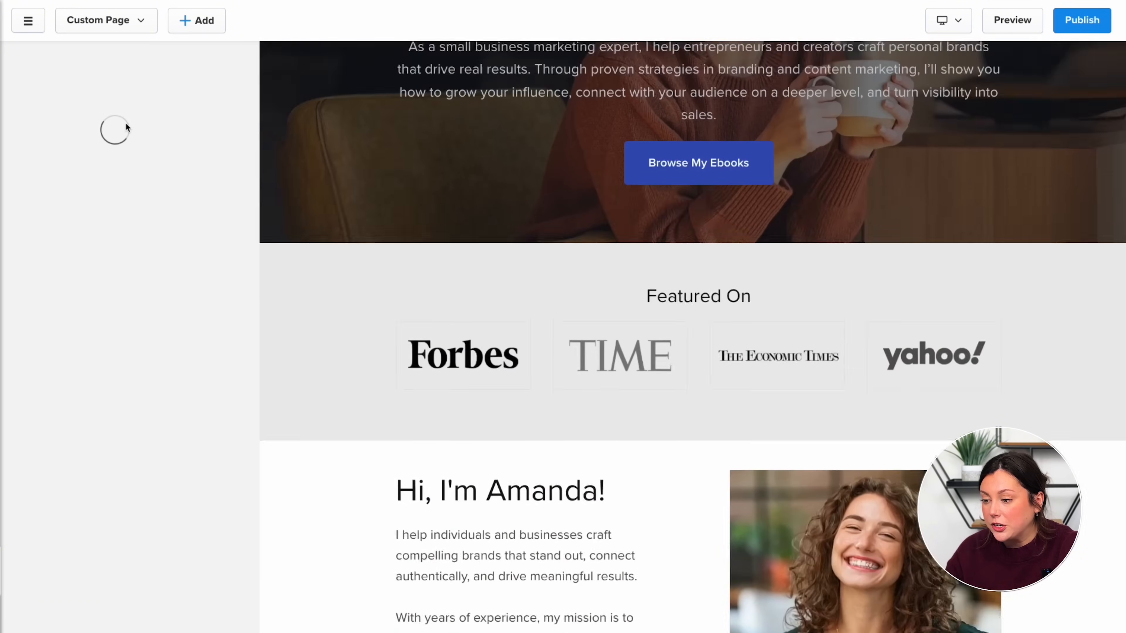
- Add a Home navigation link to the Homepage custom page, move it before Shop and Contact, and save
click(113, 154)
click(116, 140)
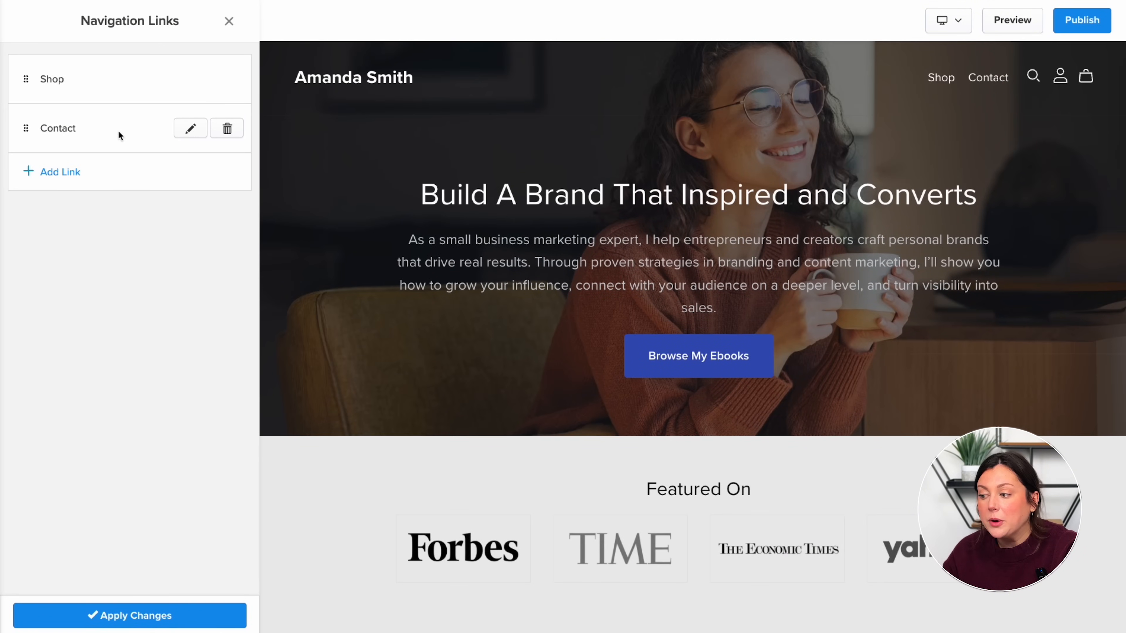
click(93, 176)
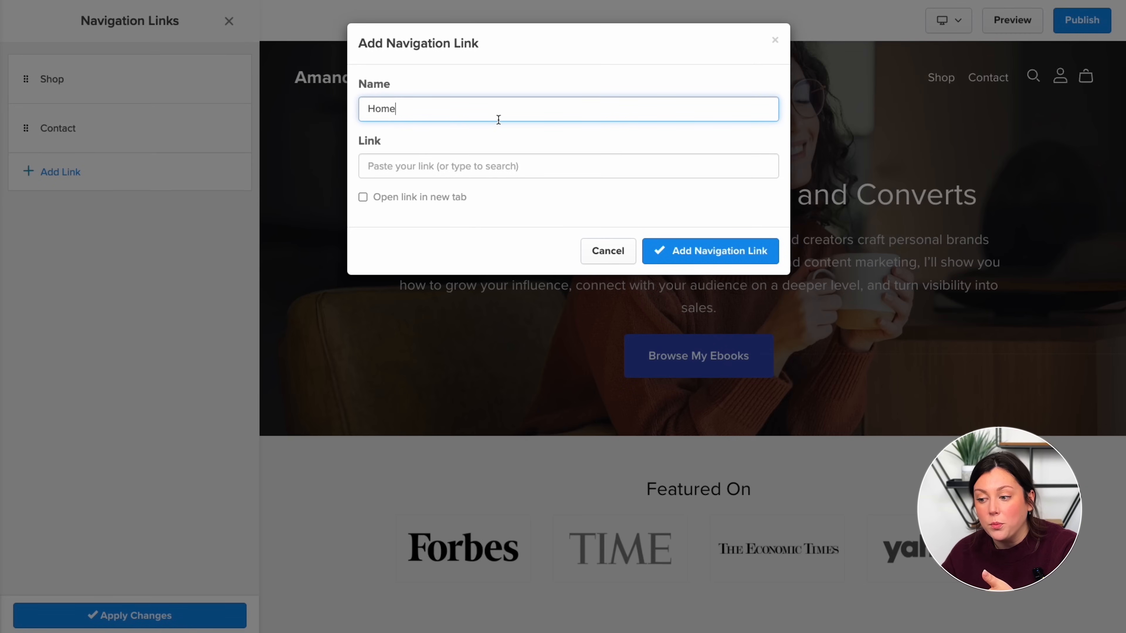
click(477, 168)
click(462, 259)
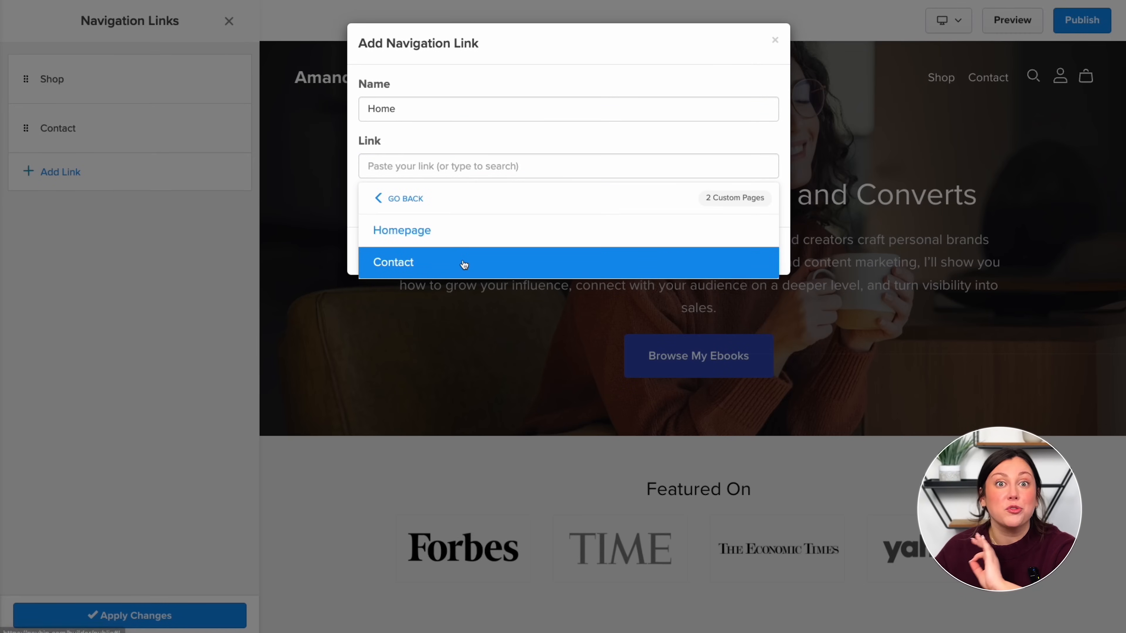
click(478, 235)
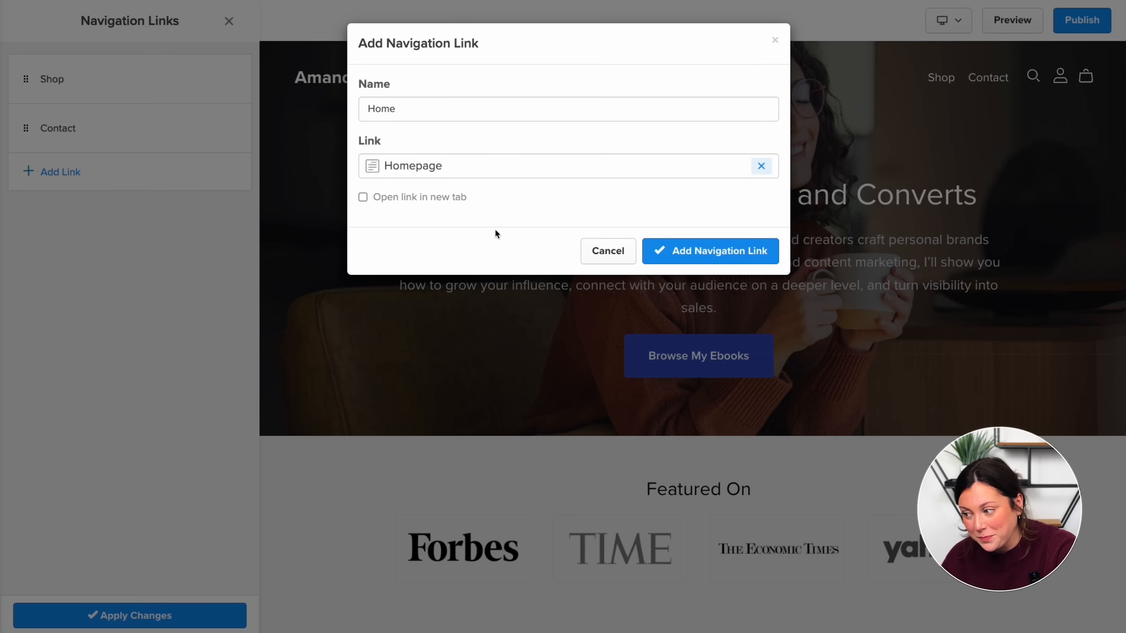
click(674, 248)
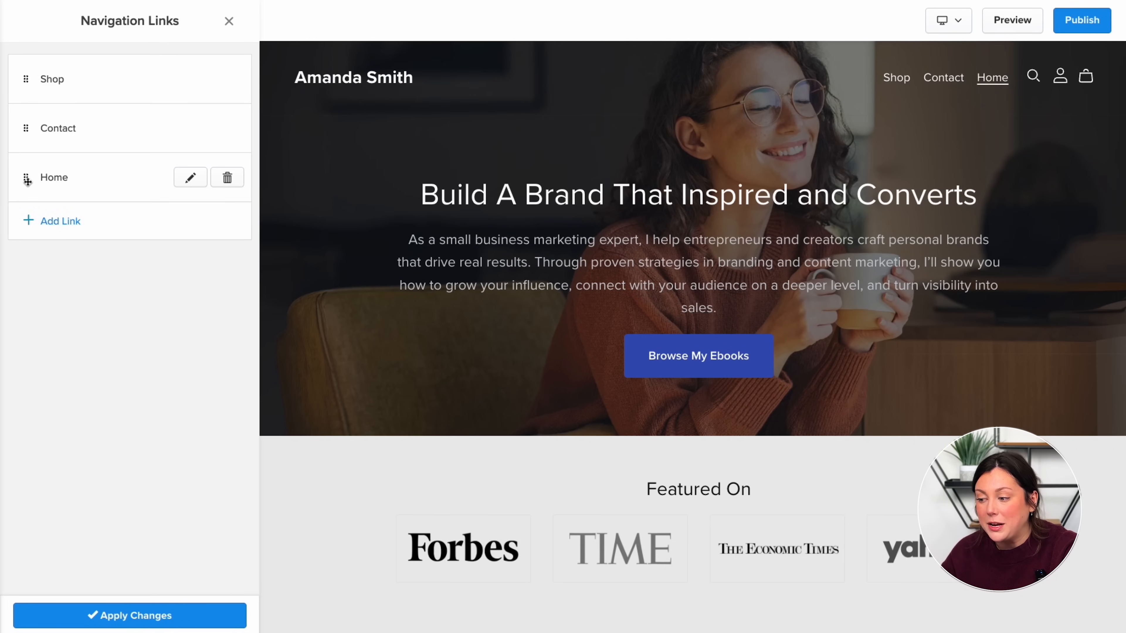
drag(27, 182, 26, 76)
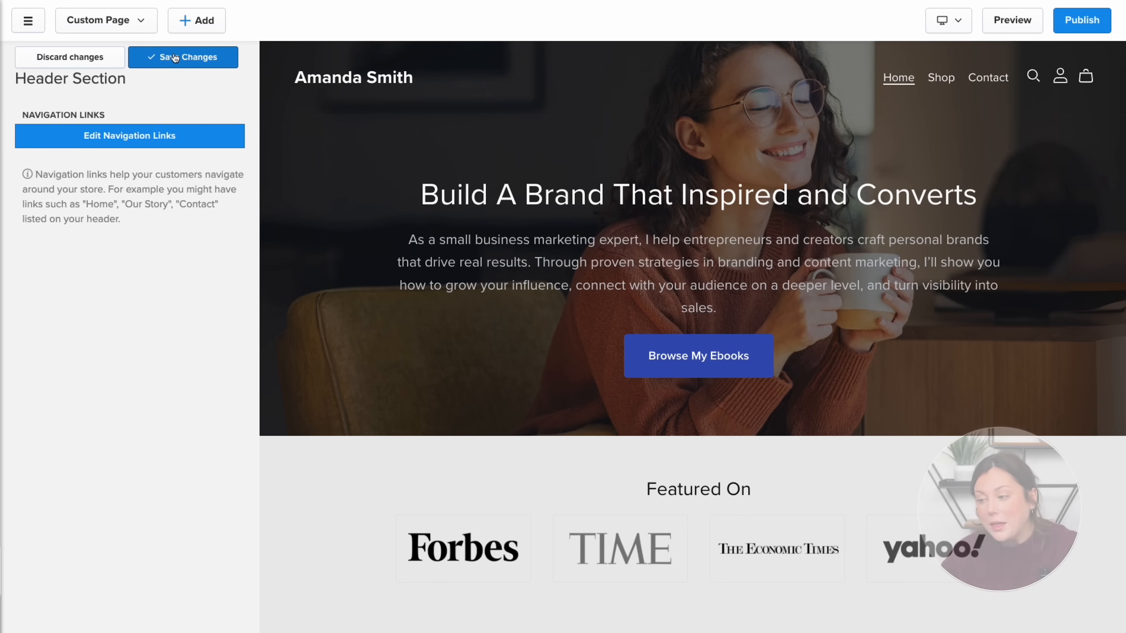
click(174, 57)
- Choose the logo image from the library as the store logo and save
click(31, 58)
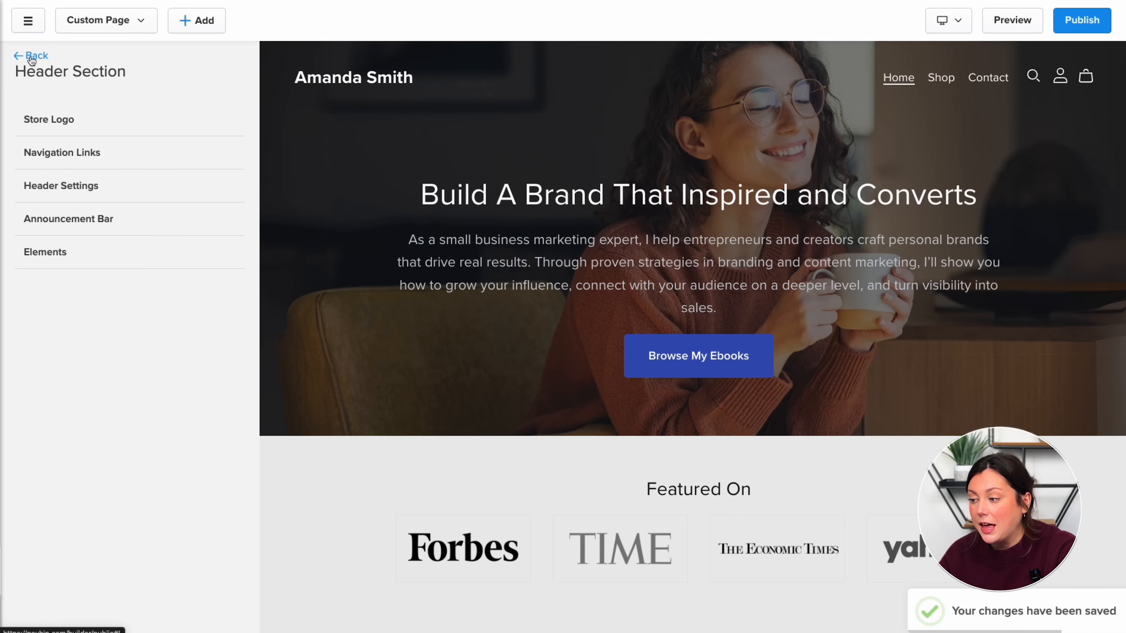
click(73, 119)
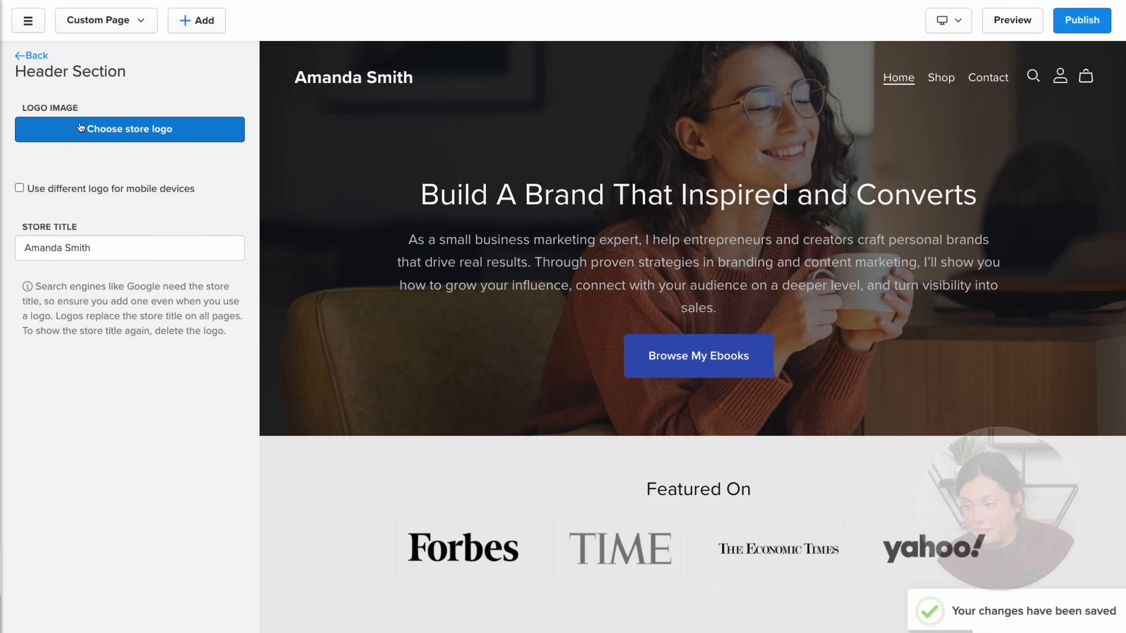
click(101, 133)
click(155, 615)
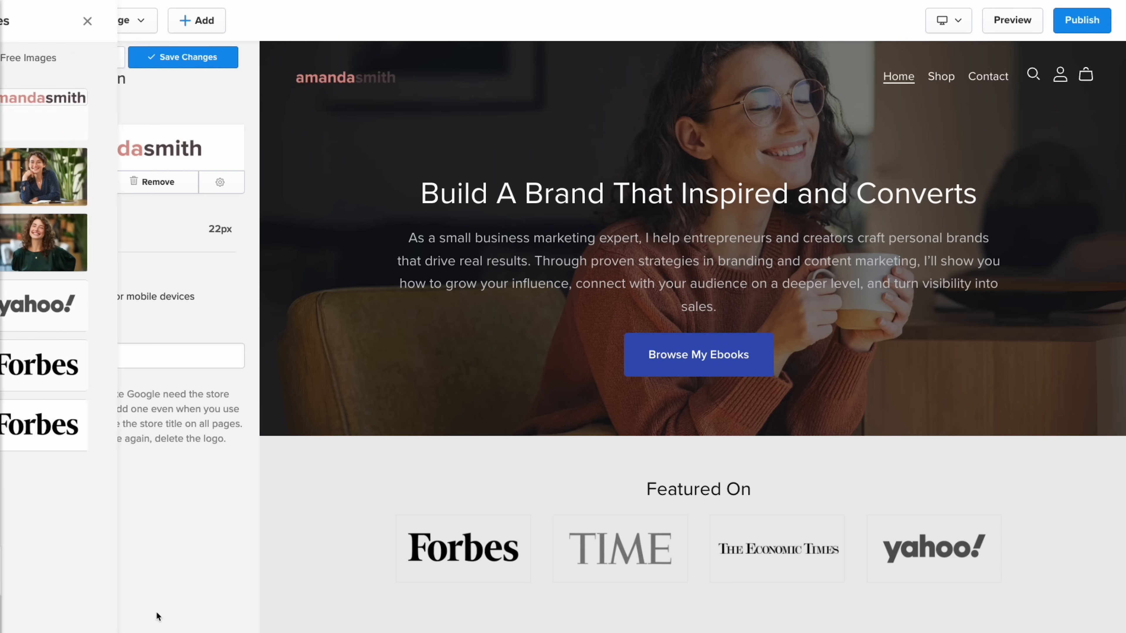
click(138, 59)
click(30, 55)
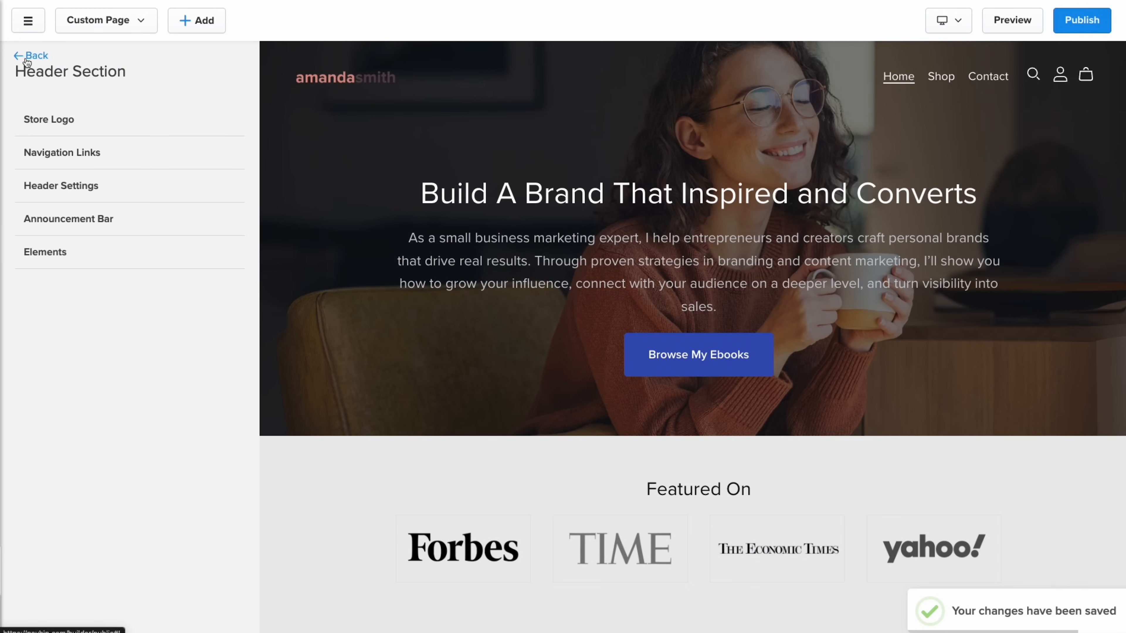
- Switch to the centred-logo header layout with links left and a non-transparent background
click(69, 186)
click(106, 173)
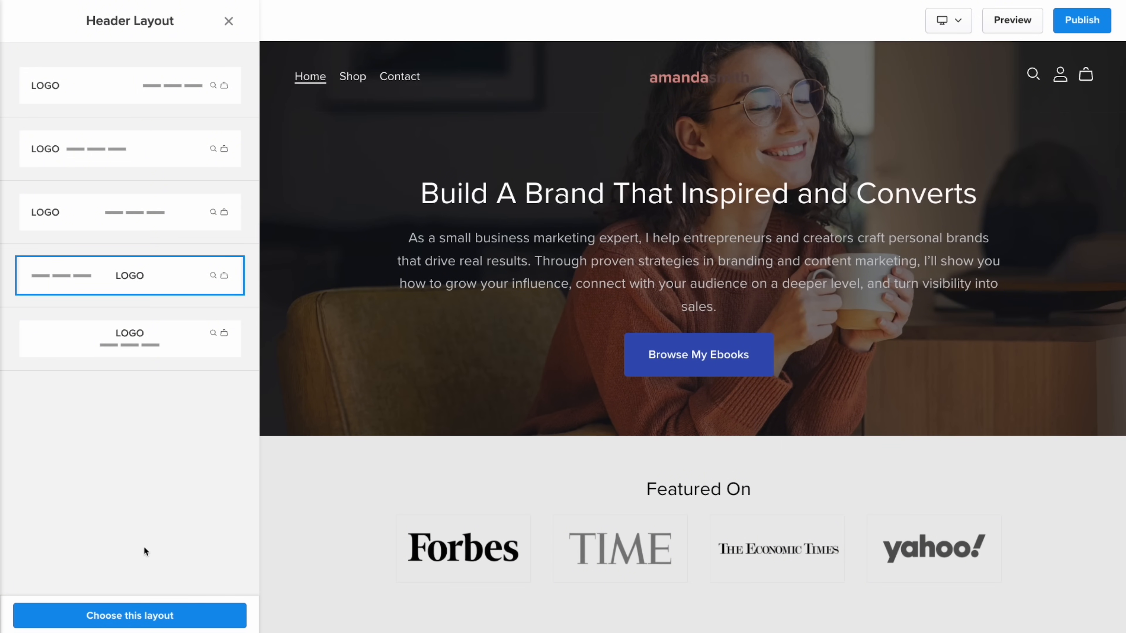
click(139, 616)
click(222, 236)
click(185, 285)
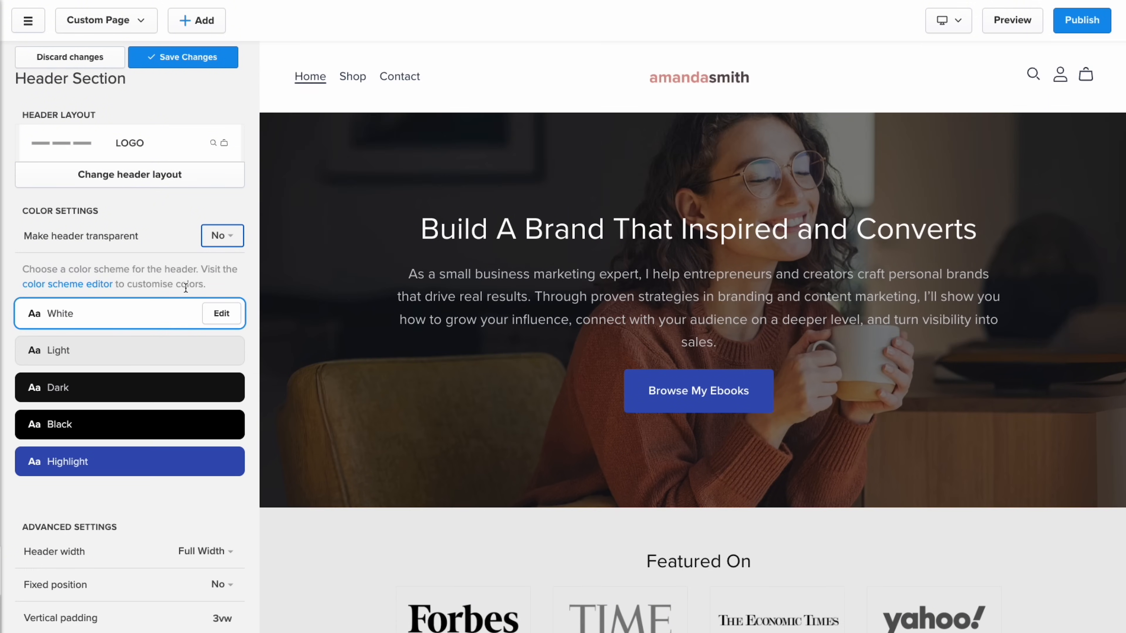
click(185, 60)
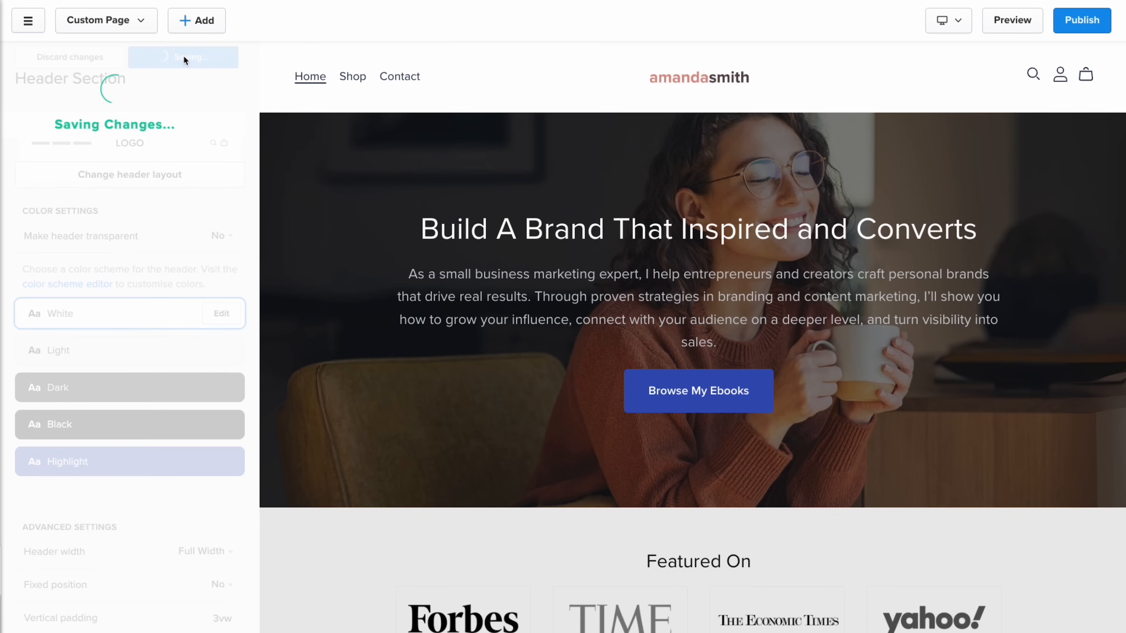
click(31, 56)
- Increase the logo height to 34px and save
click(95, 119)
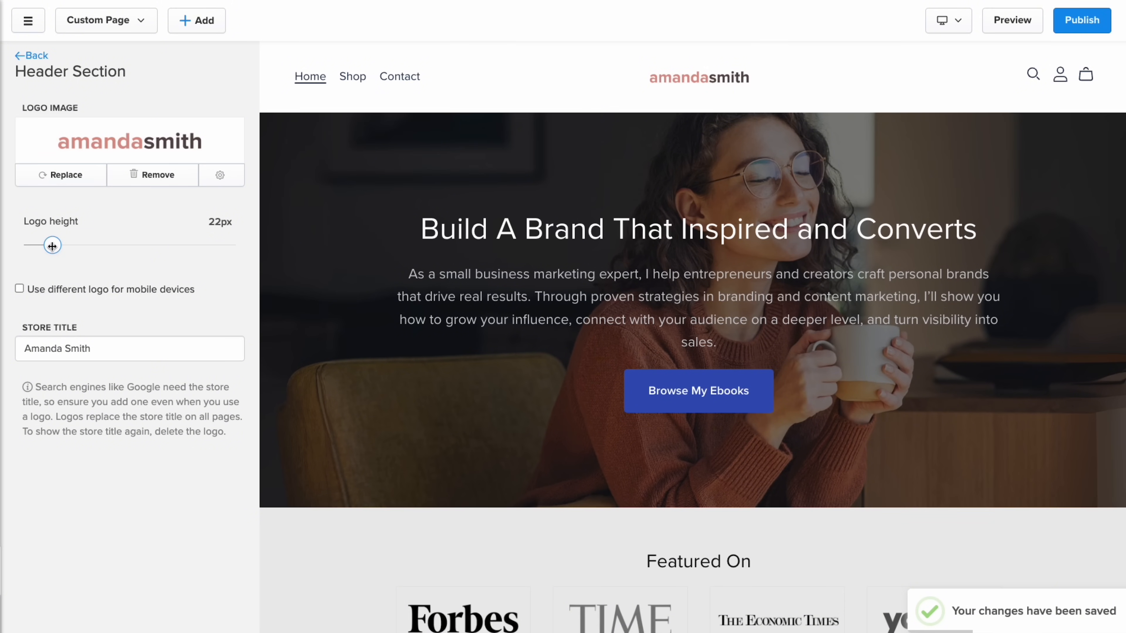
drag(52, 246, 53, 245)
click(170, 57)
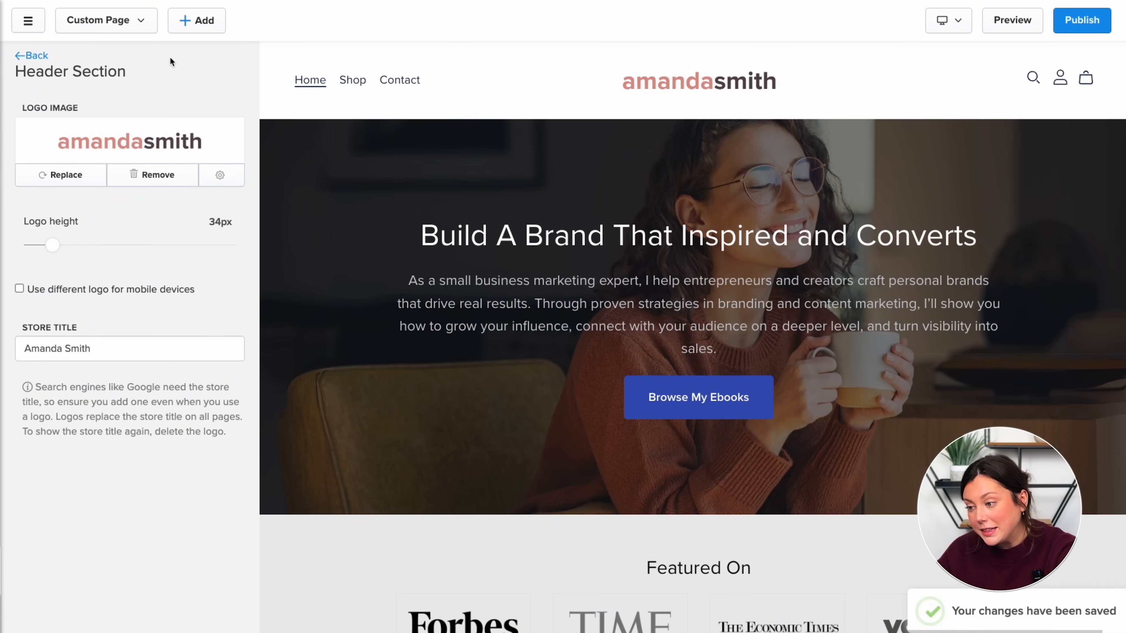
click(32, 55)
click(30, 54)
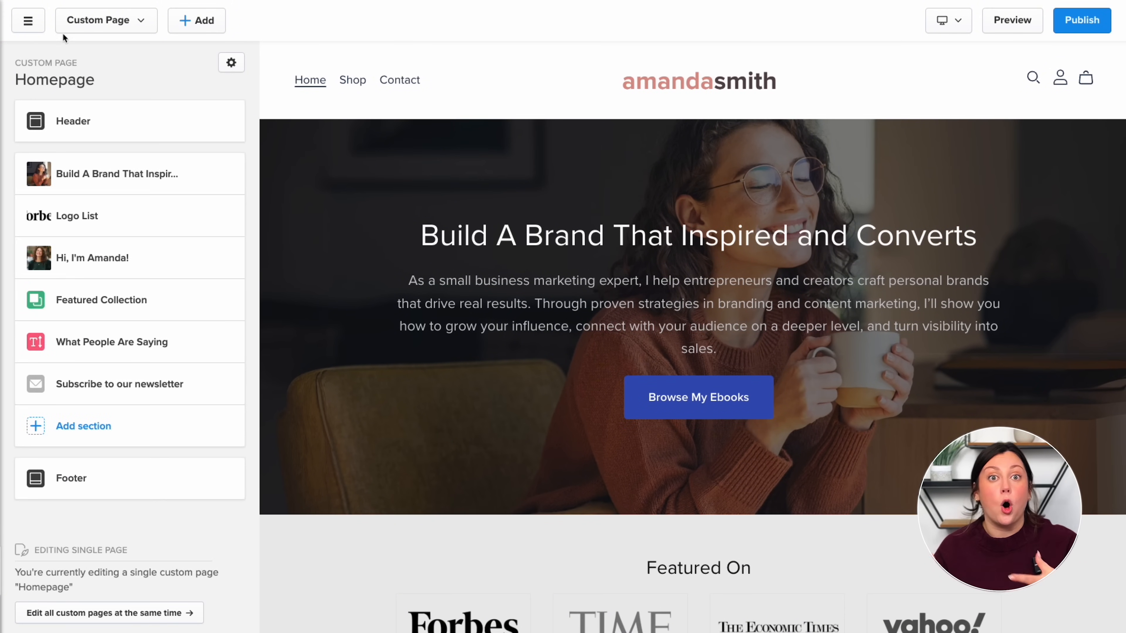
- Set the Homepage custom page as the store homepage and dismiss the success message
click(103, 20)
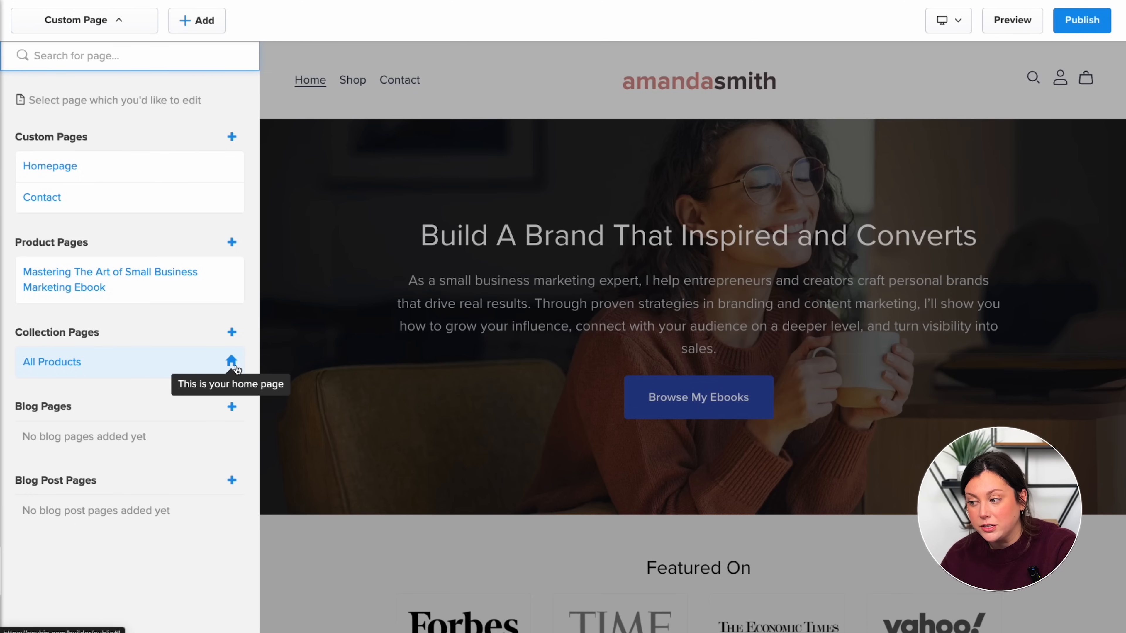
click(360, 230)
click(84, 20)
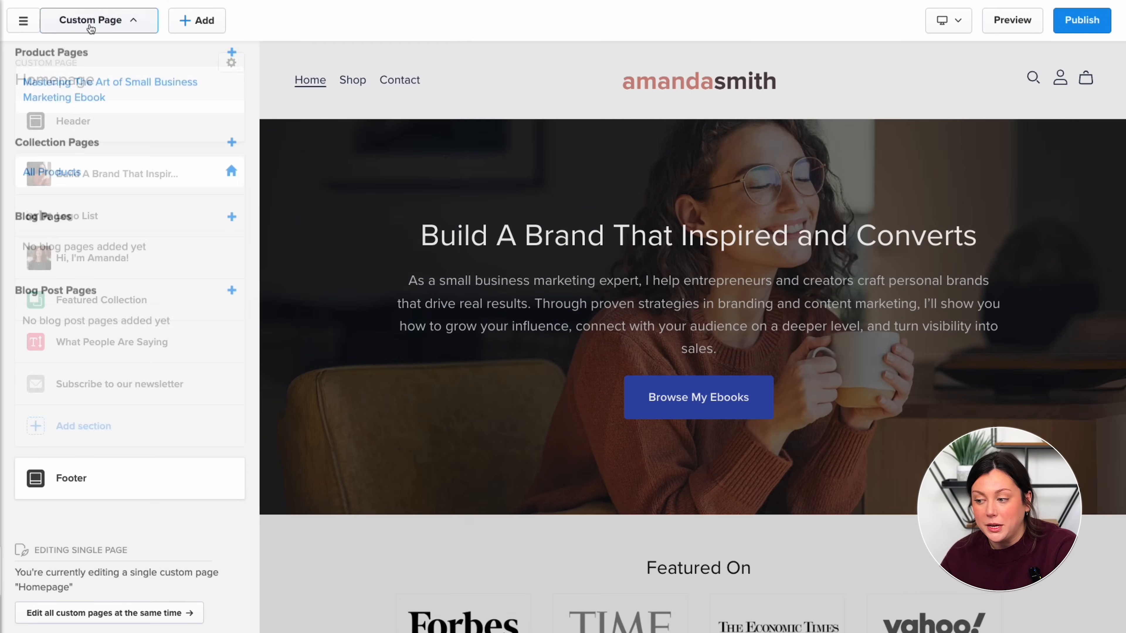
click(67, 167)
click(231, 63)
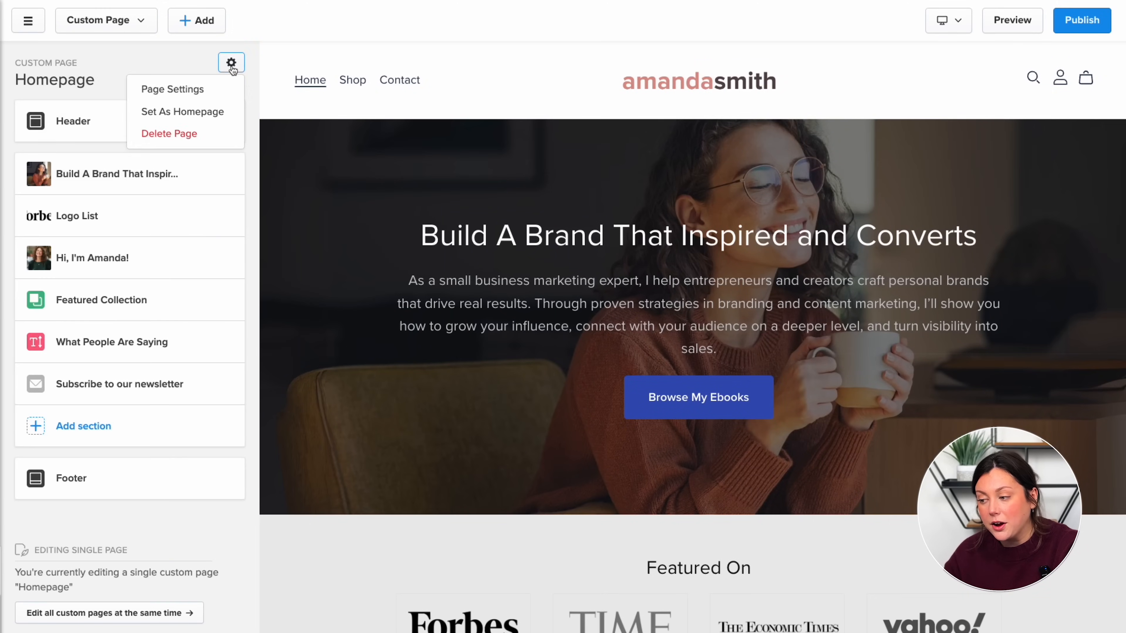
click(208, 116)
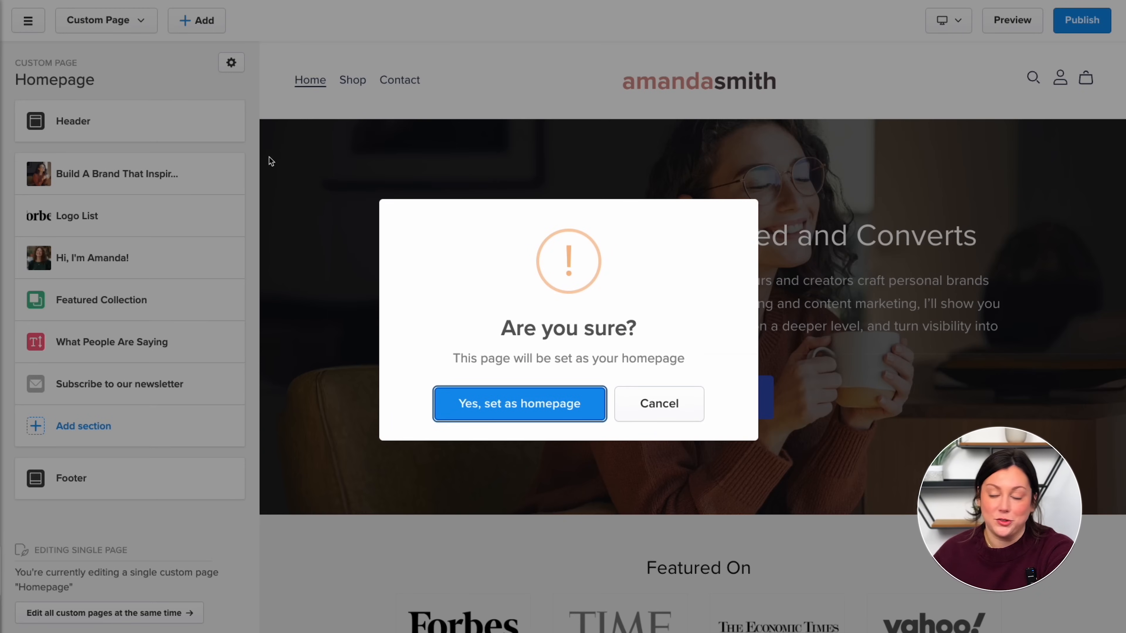
click(520, 413)
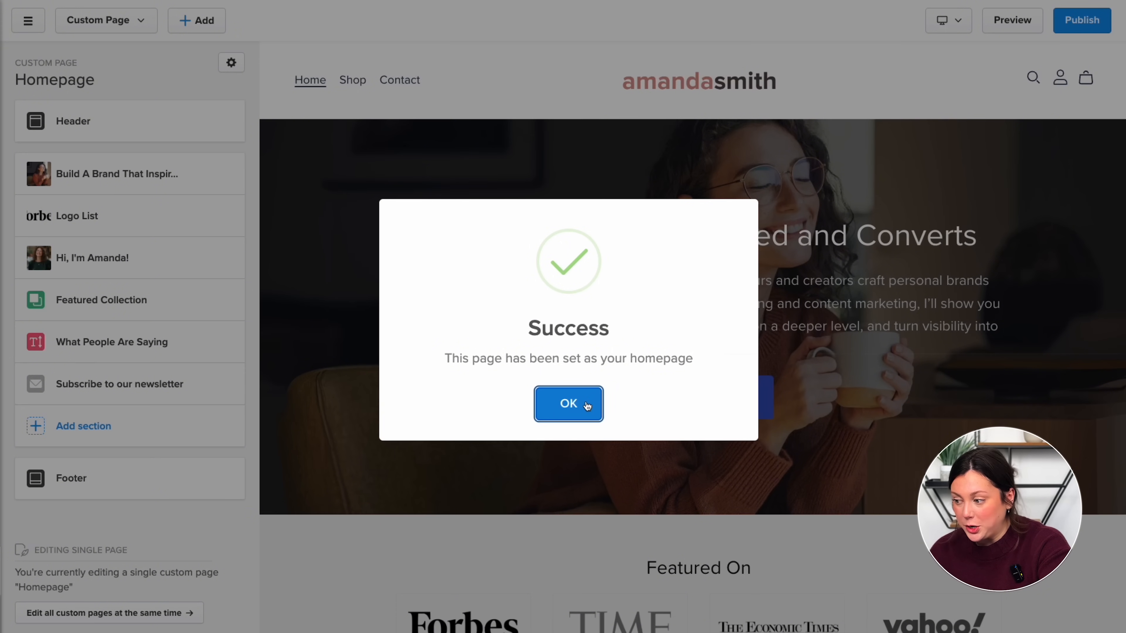
click(587, 405)
scroll(155, 450, down, 3)
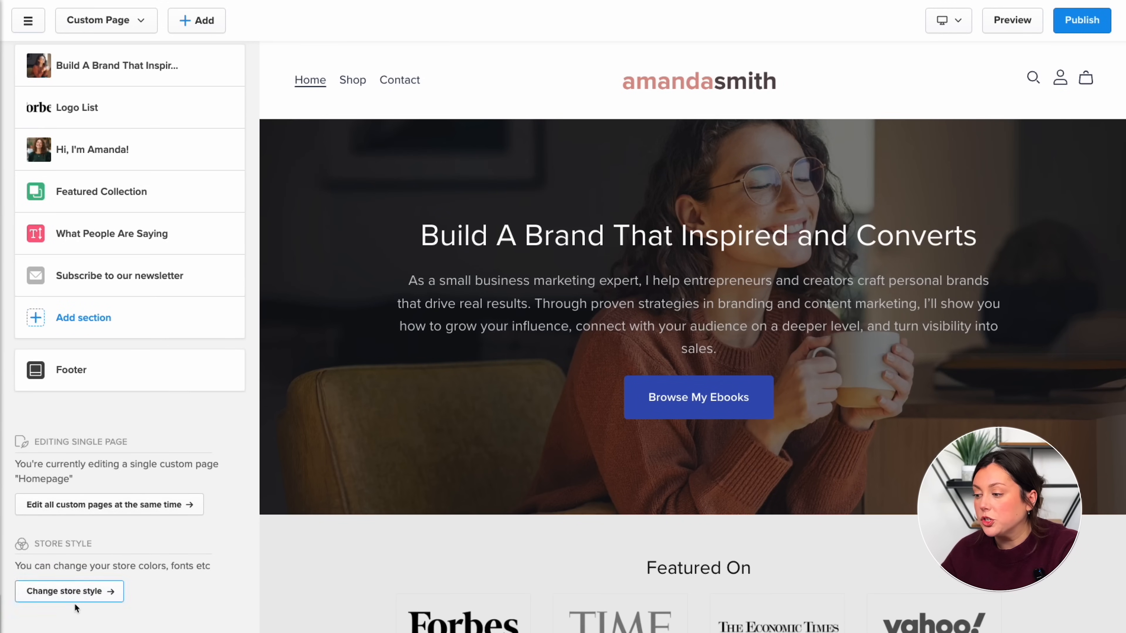
- Set the store headings to Century Gothic in Bold under Store style > Fonts
click(78, 592)
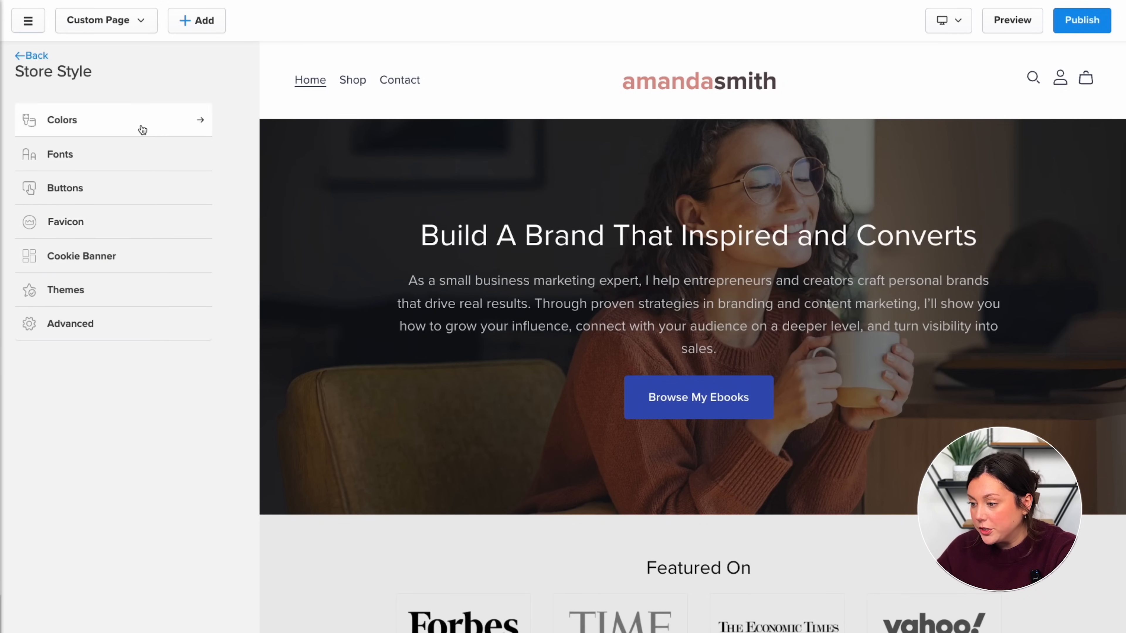
click(134, 157)
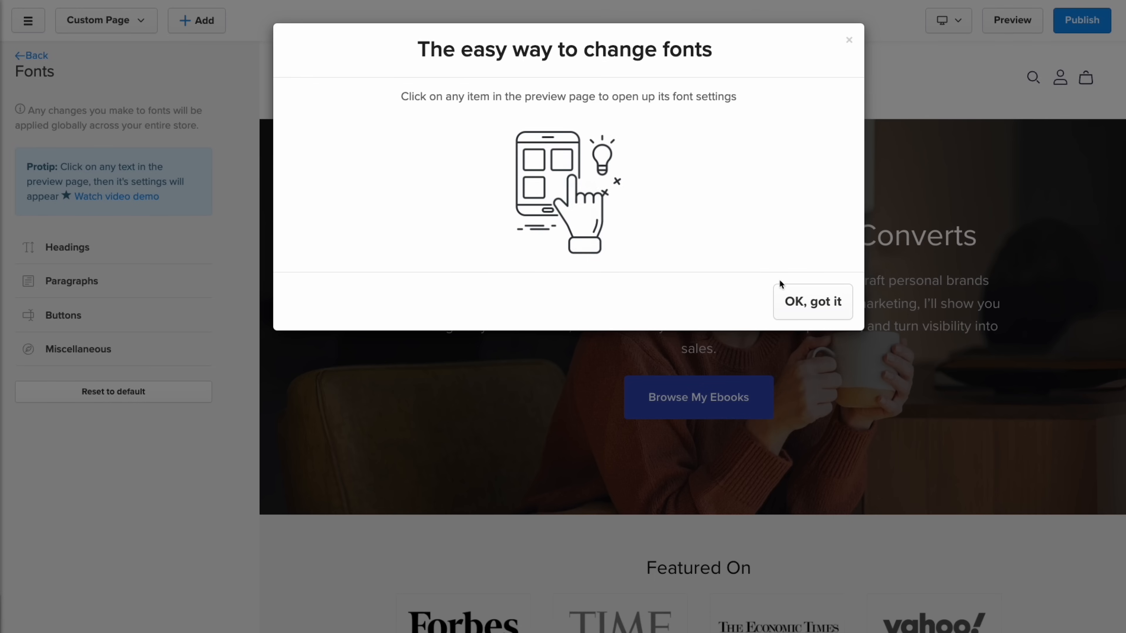
click(800, 297)
click(650, 243)
click(196, 156)
click(128, 195)
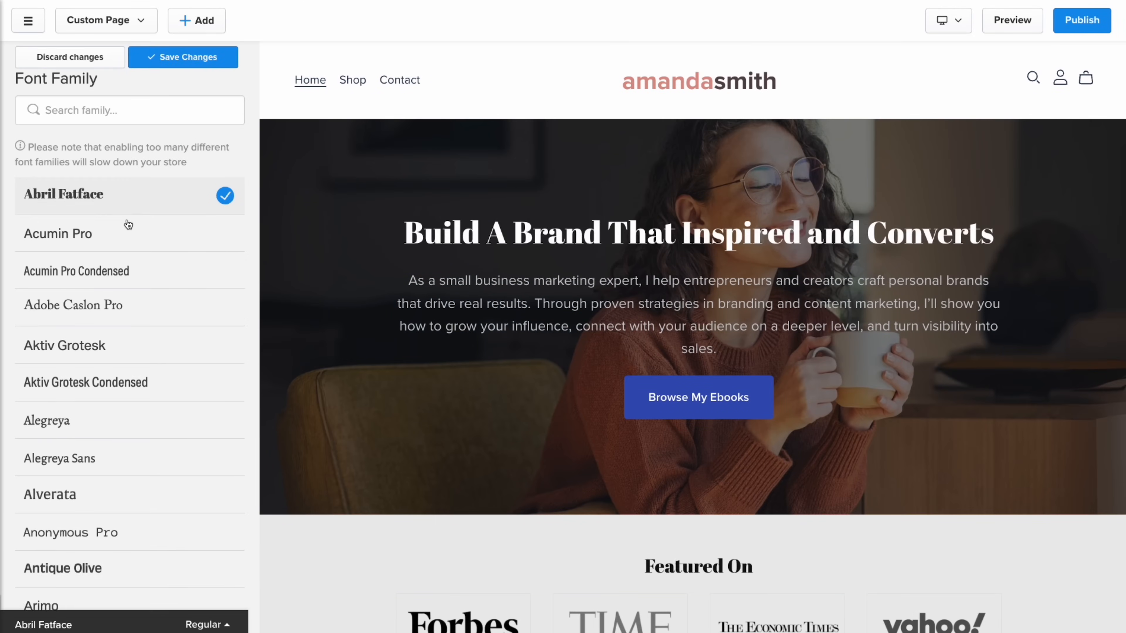
click(122, 345)
scroll(120, 342, down, 15)
click(128, 439)
click(186, 57)
click(212, 190)
click(176, 243)
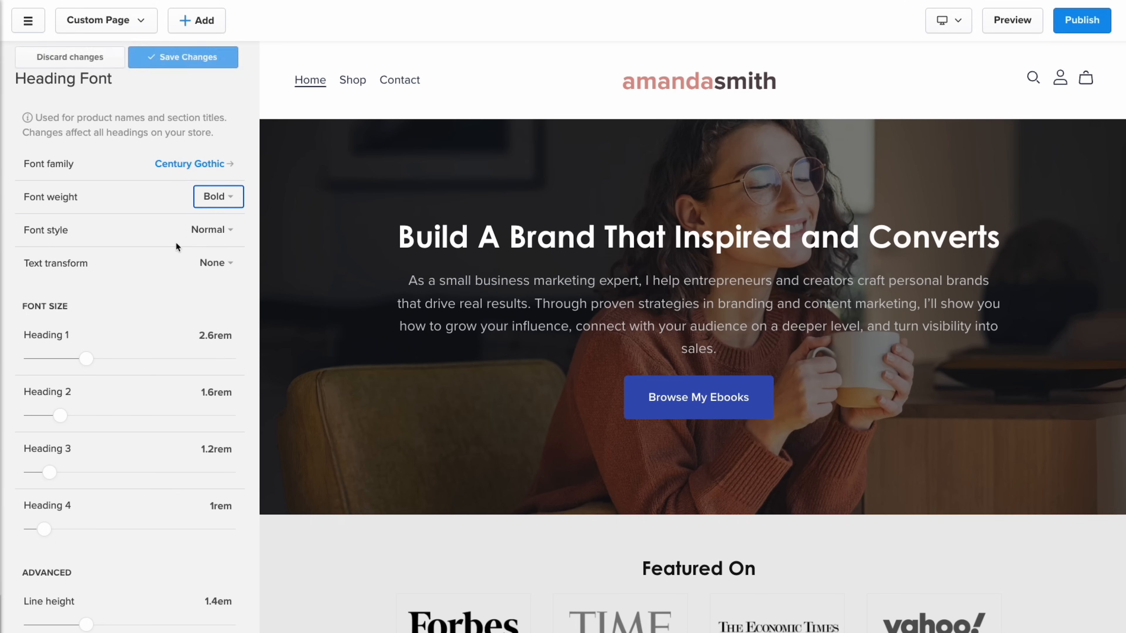
click(186, 56)
- Change the paragraph font to Century Gothic
click(518, 304)
click(206, 186)
scroll(129, 436, down, 15)
click(128, 436)
click(185, 56)
- Change the navigation links' font to Century Gothic
click(206, 186)
scroll(173, 279, down, 15)
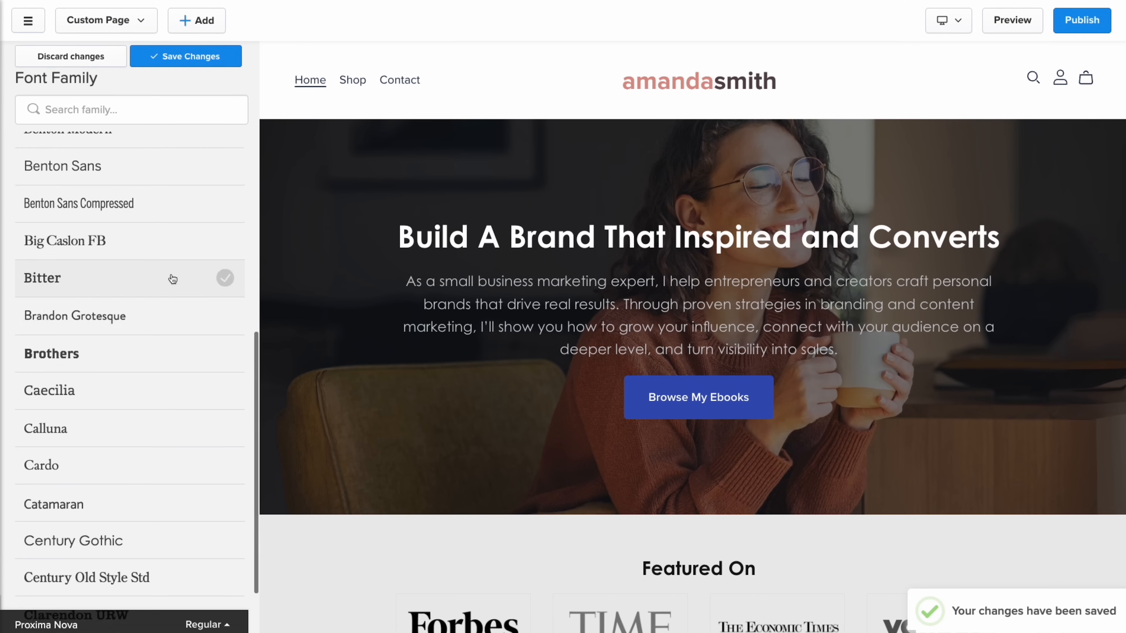
click(128, 510)
click(185, 56)
click(661, 396)
- Change the button font to Century Gothic
click(206, 186)
scroll(115, 518, down, 15)
click(116, 500)
click(185, 57)
- Set product names to Century Gothic and save all font changes
scroll(596, 419, down, 15)
click(590, 371)
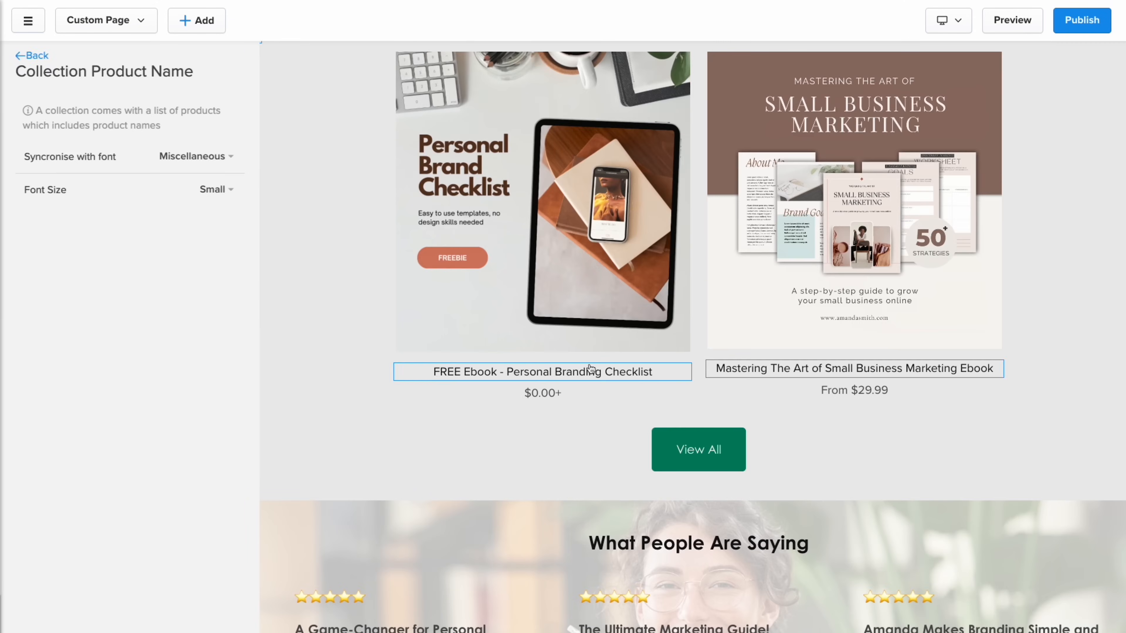
click(196, 156)
scroll(136, 463, down, 15)
click(134, 495)
click(185, 57)
click(183, 57)
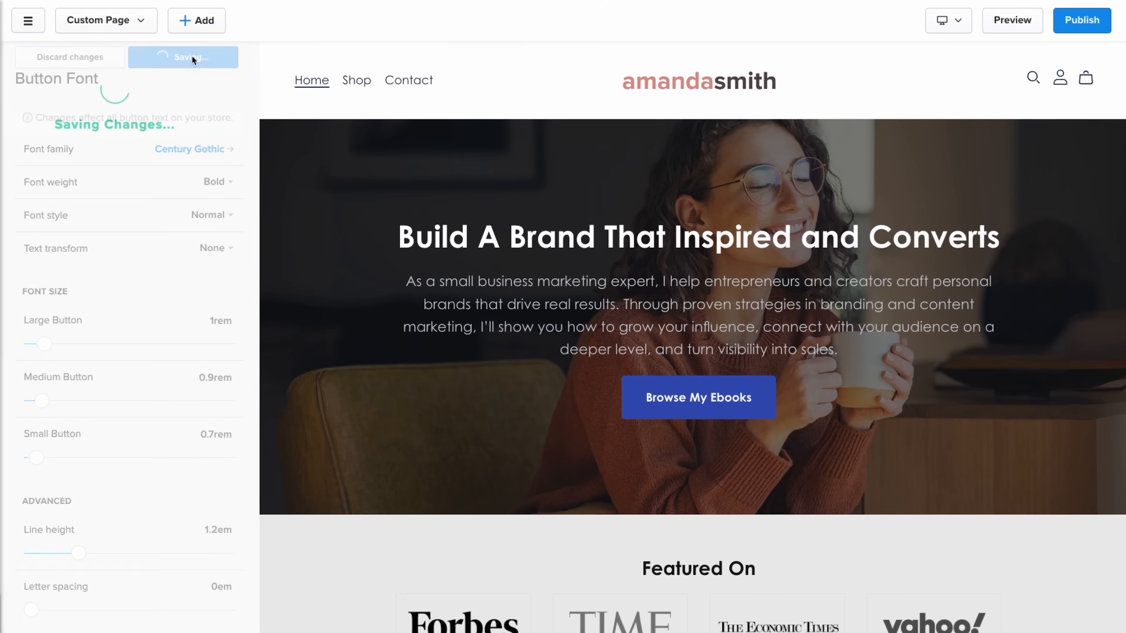
click(70, 586)
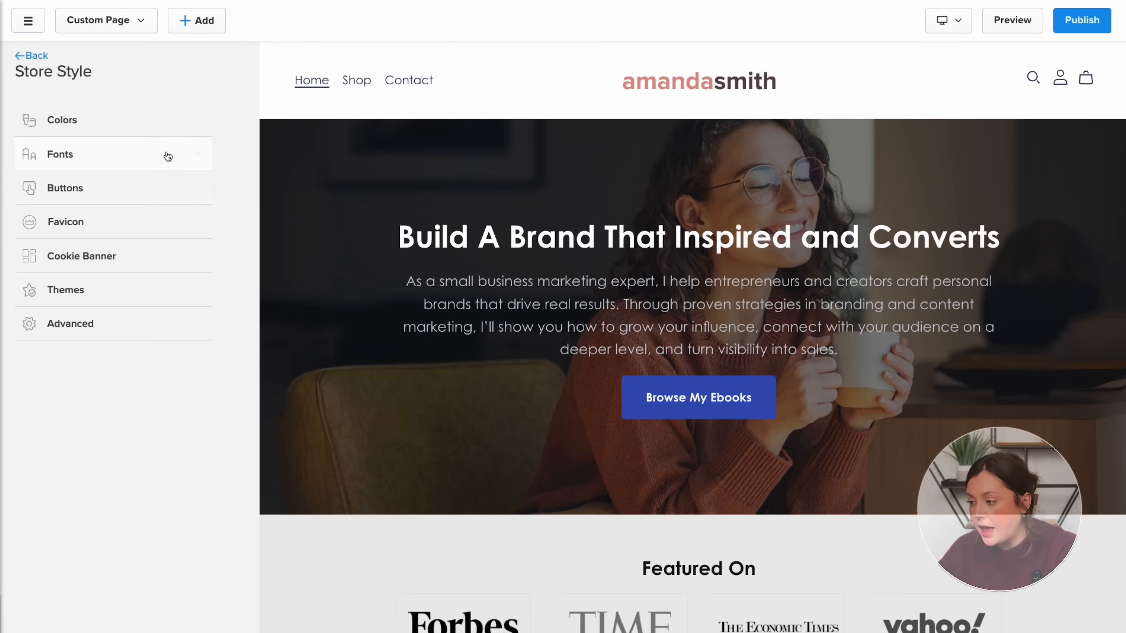
- Make the Browse My Ebooks button background and border salmon, and adjust its hover colours
click(163, 124)
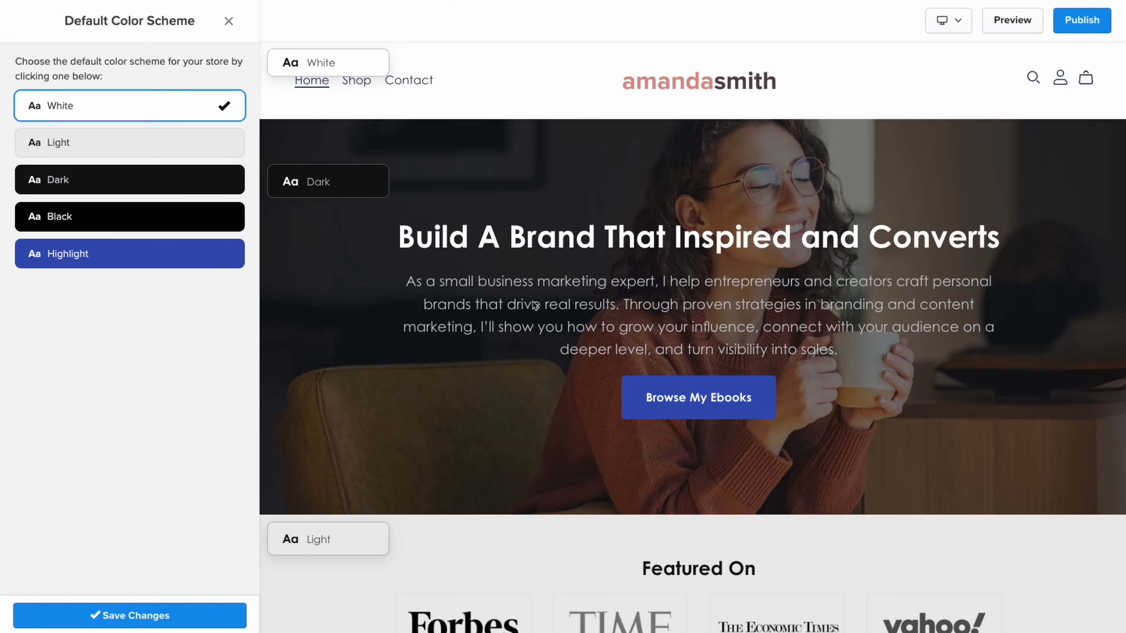
click(129, 616)
click(131, 121)
click(698, 397)
click(224, 328)
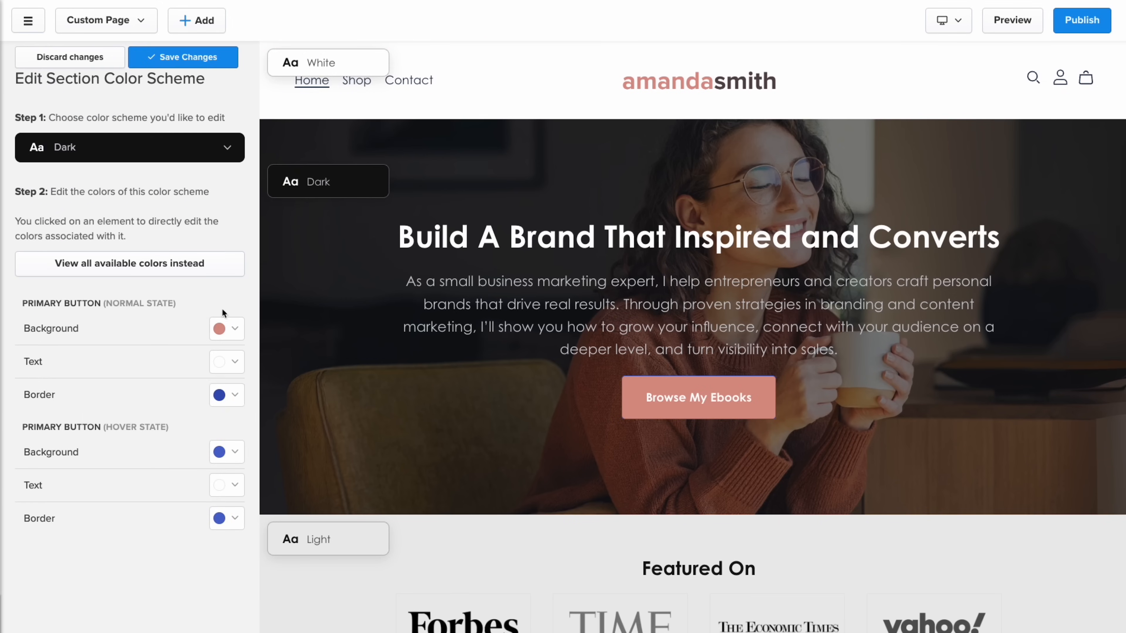
click(223, 395)
click(223, 452)
click(224, 372)
- Make the Featured On heading dark and the introduction heading salmon
scroll(634, 276, down, 7)
click(698, 230)
click(224, 321)
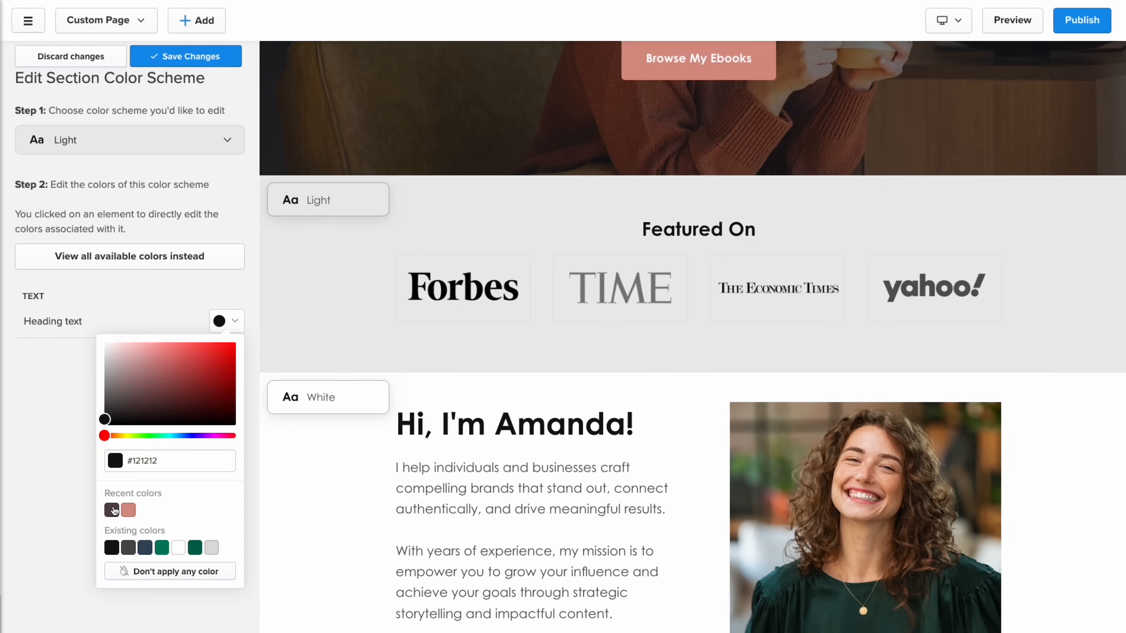
click(111, 510)
click(514, 424)
click(224, 321)
click(128, 514)
- Give the View All button a dark background and border with a salmon hover background
scroll(704, 455, down, 20)
click(704, 455)
click(224, 321)
click(111, 510)
click(224, 388)
click(224, 445)
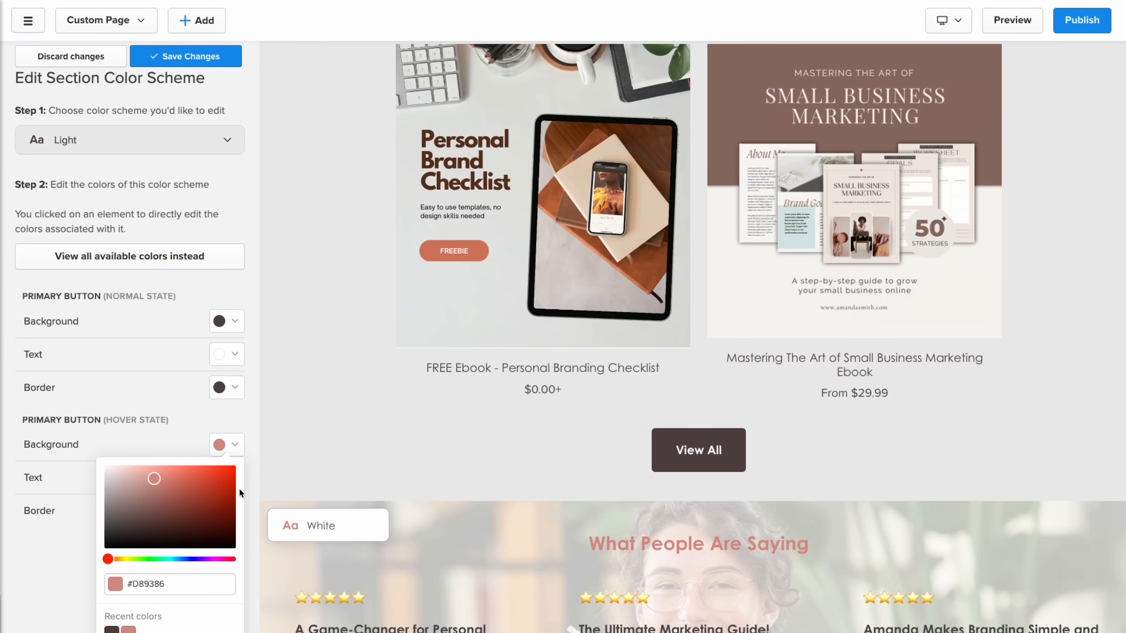
- Make the What People Are Saying heading dark and the testimonial slider controls salmon
click(655, 545)
click(224, 321)
click(111, 511)
click(799, 305)
click(1073, 111)
click(222, 322)
- Reapply salmon background and border to the Browse My Ebooks button, then select the hero paragraph
click(128, 510)
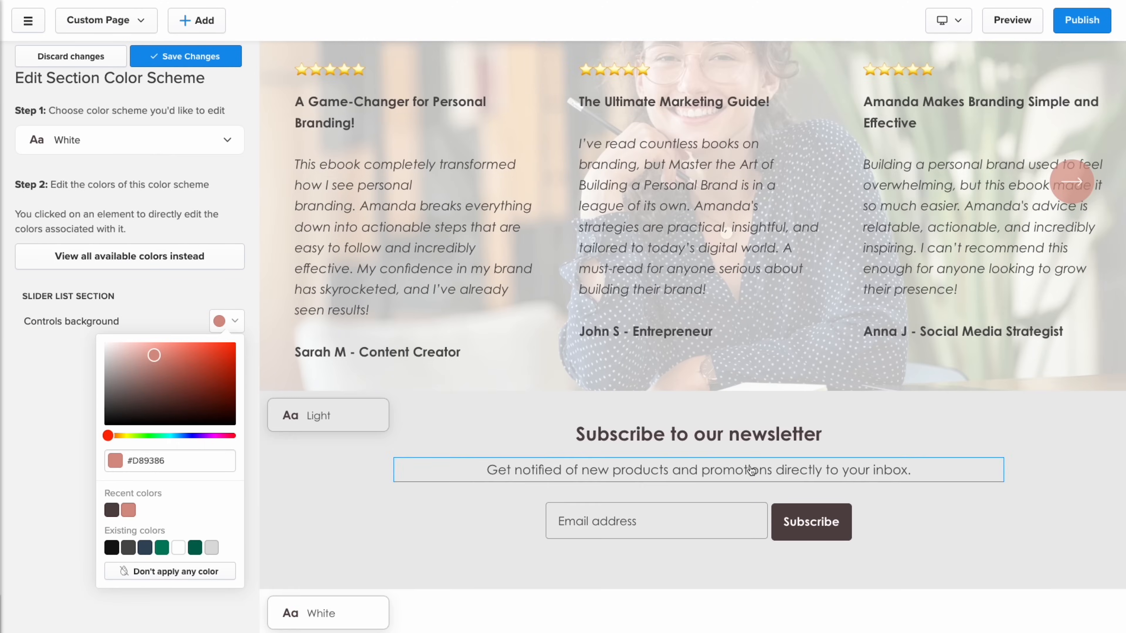
scroll(750, 471, up, 20)
click(473, 498)
click(226, 321)
click(126, 578)
click(226, 387)
click(226, 511)
scroll(691, 310, up, 10)
click(728, 346)
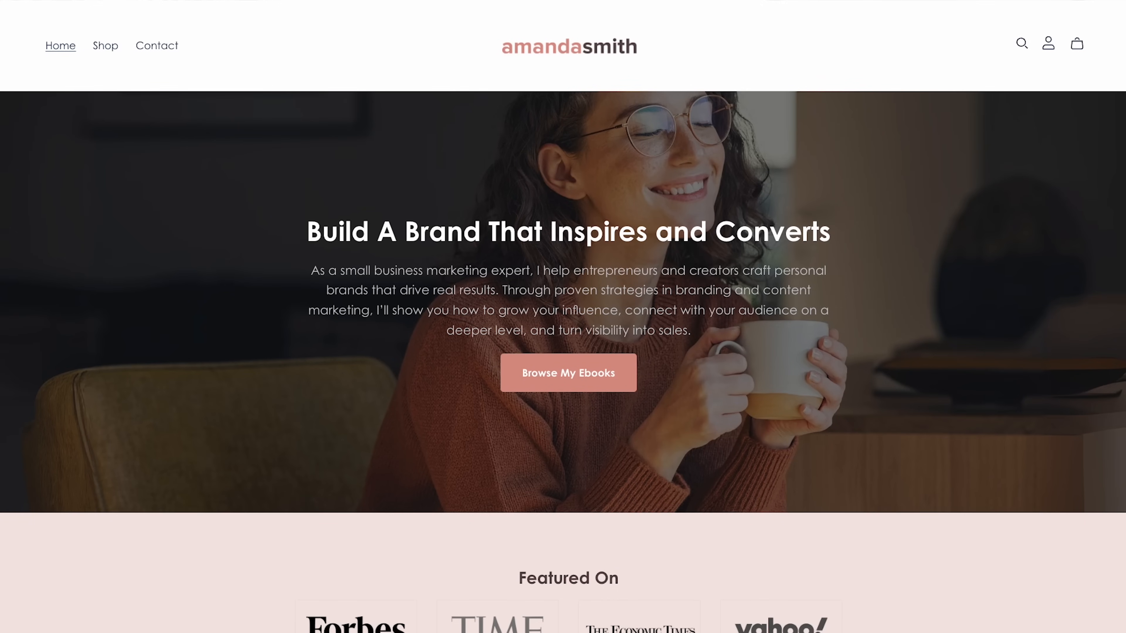
- Open the Mastering The Art of Small Business Marketing Ebook on the live store and choose Buy Now
scroll(563, 316, down, 9)
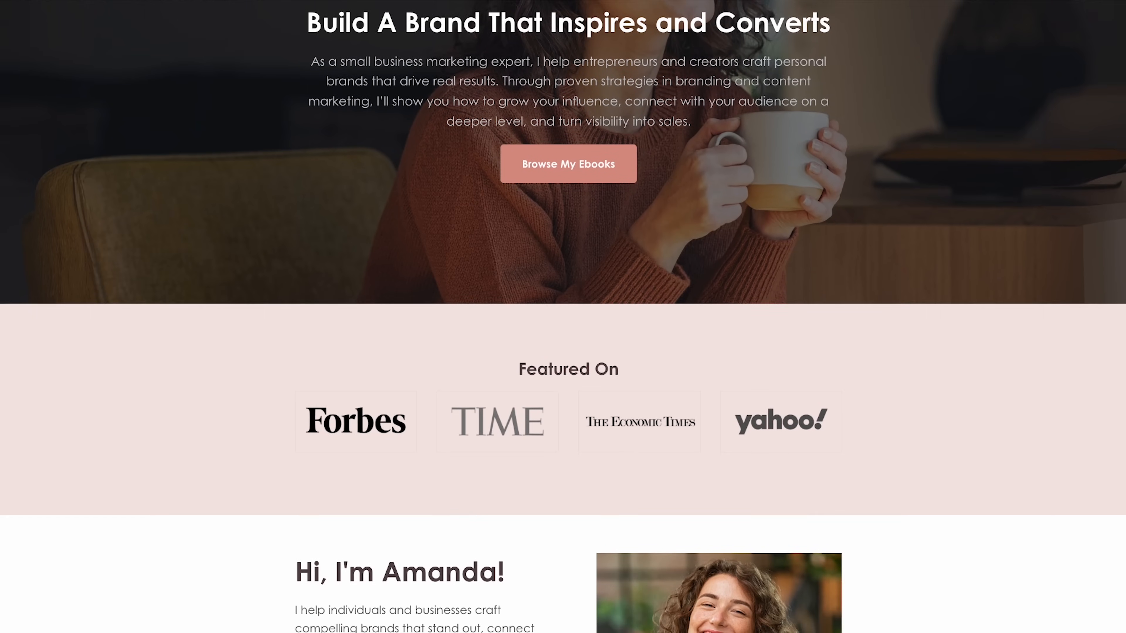
scroll(758, 325, down, 10)
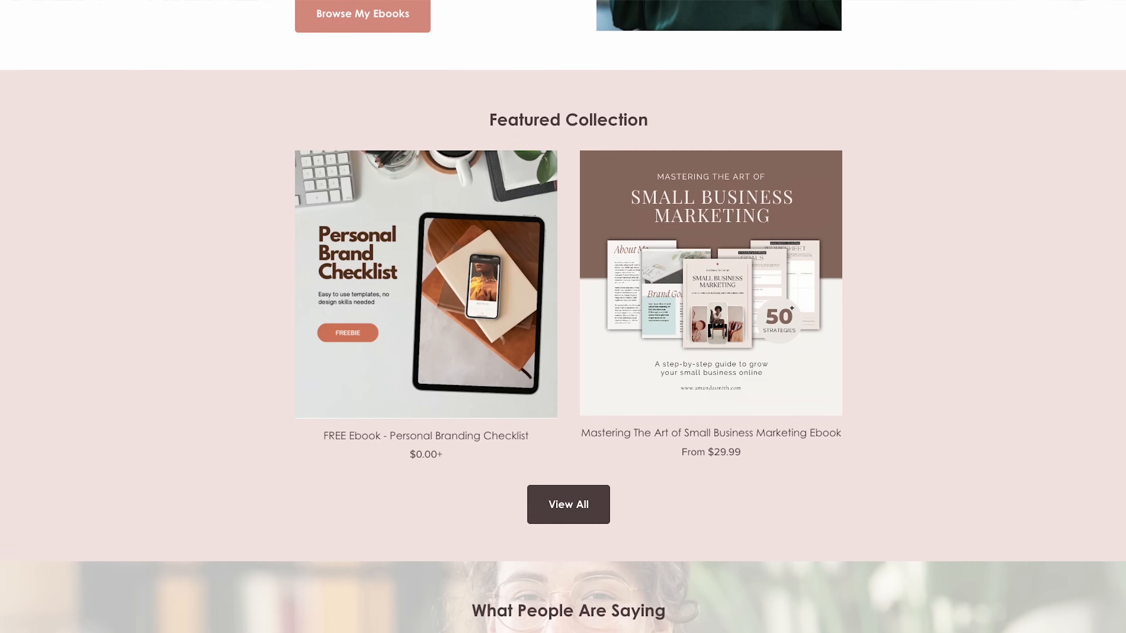
click(749, 333)
click(765, 408)
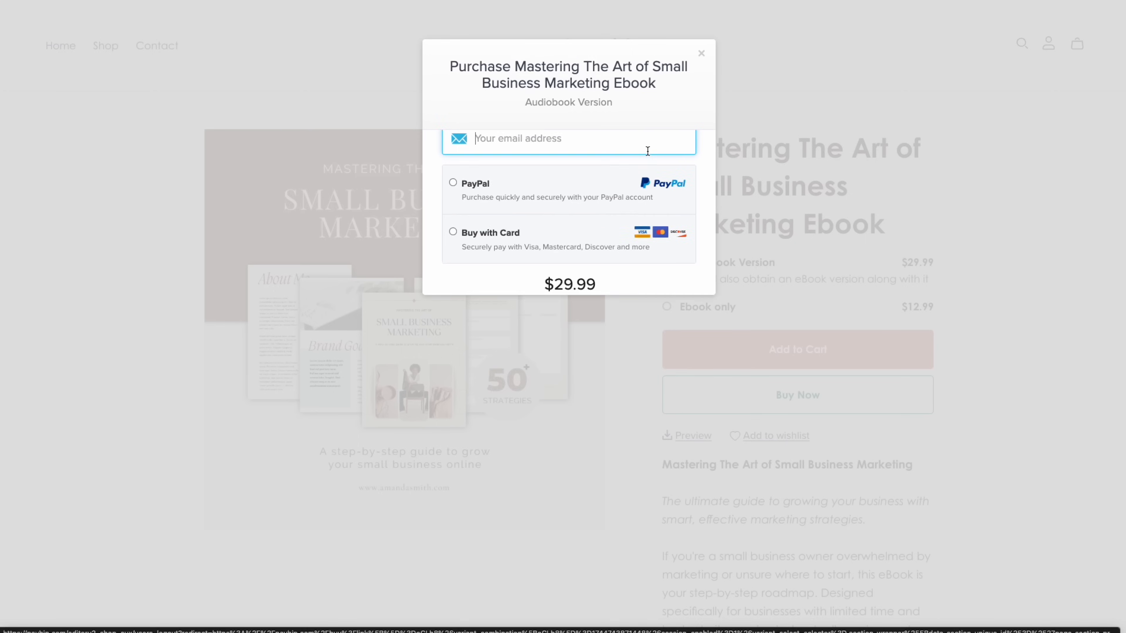
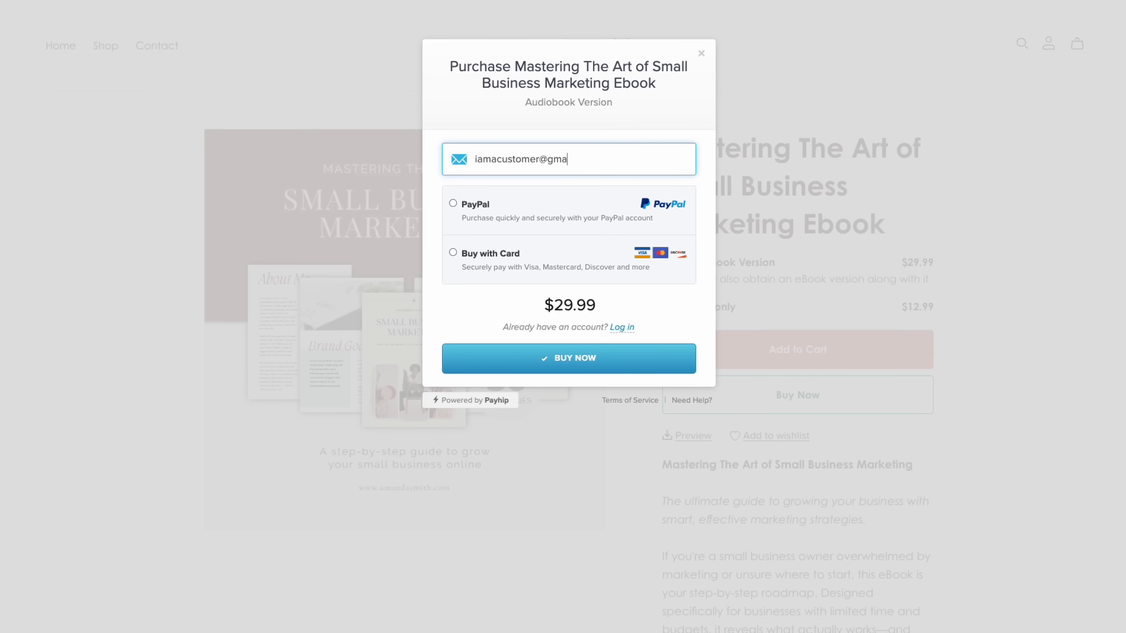
- Enter the customer's e-mail and a test card number, then open the download page from the receipt
click(453, 253)
click(530, 309)
text(12345678)
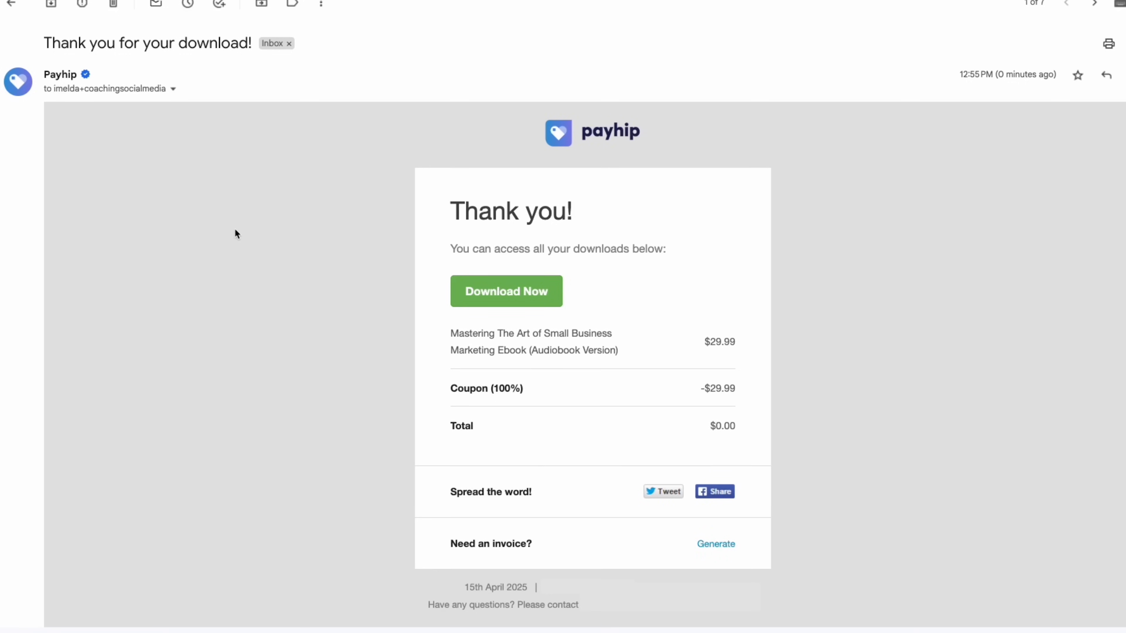
click(525, 286)
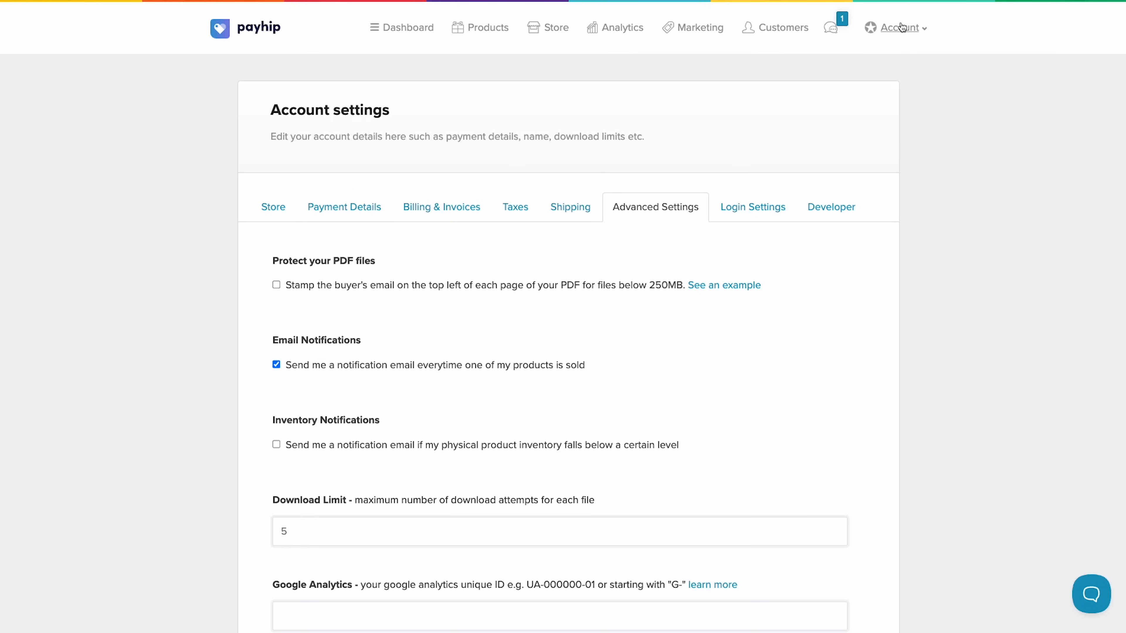
click(902, 28)
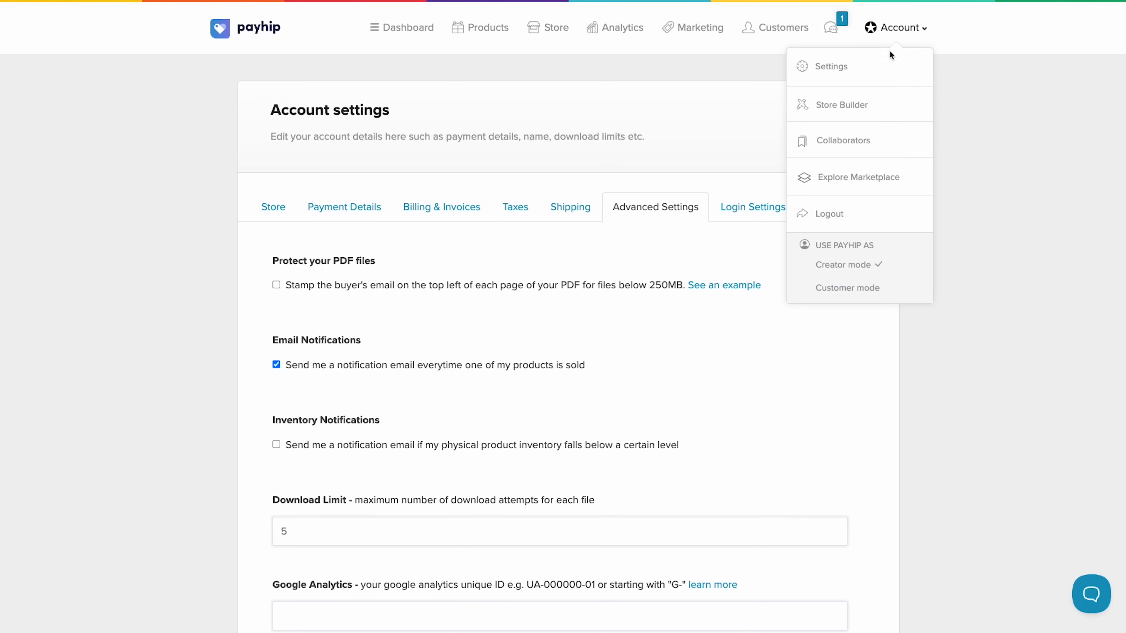
- Go to Account Settings > Advanced Settings and place the cursor in the Email Receipt message box
click(834, 68)
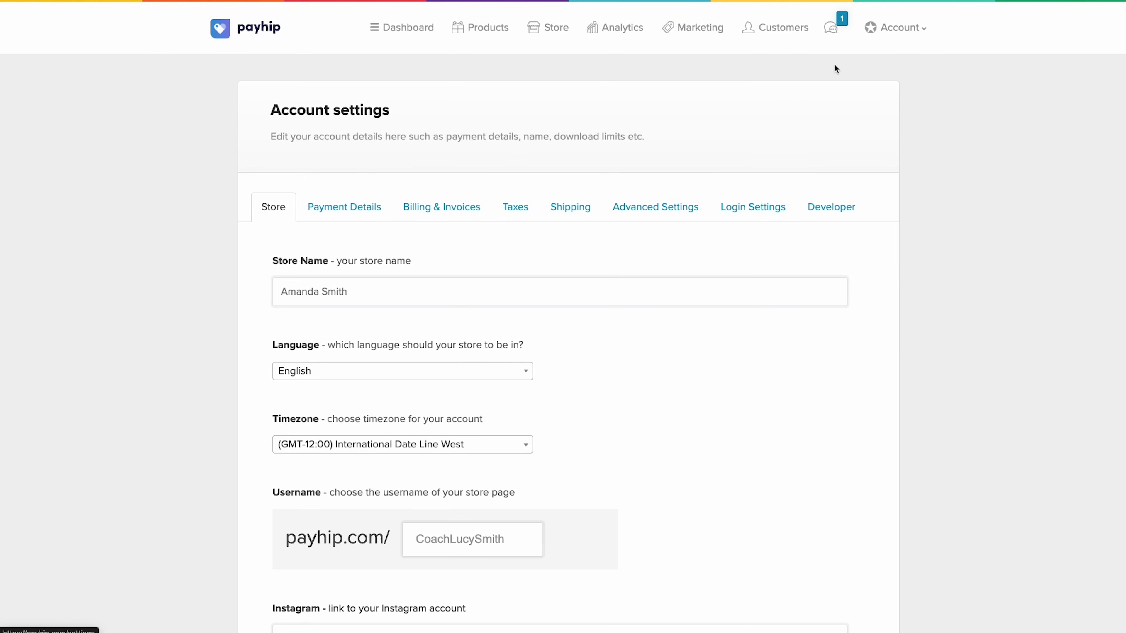
click(668, 219)
scroll(760, 398, down, 20)
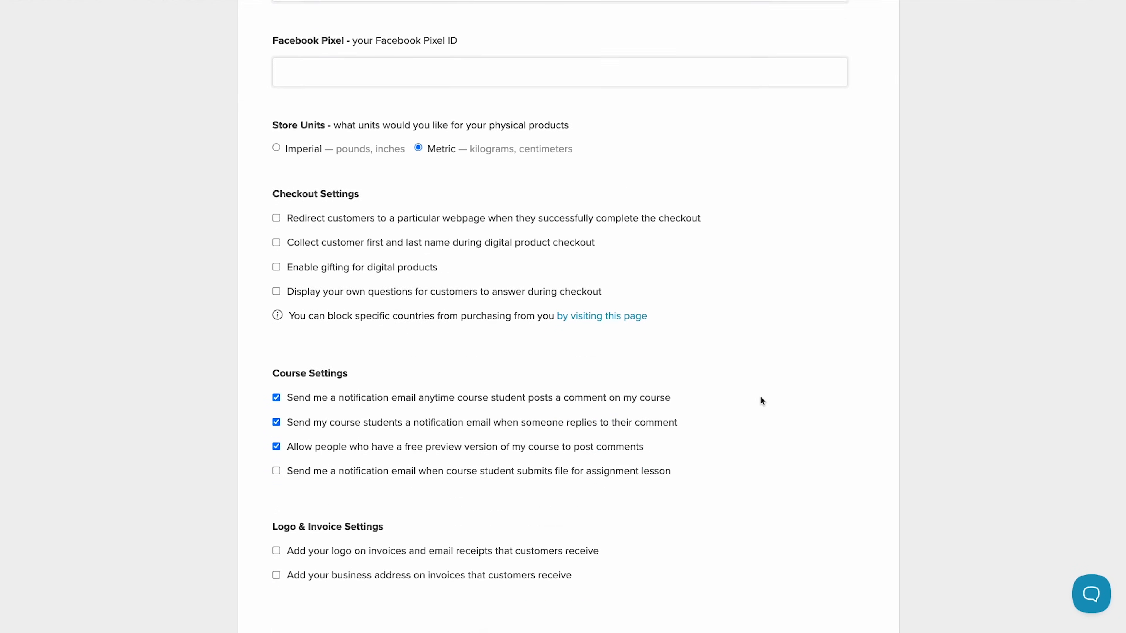
click(599, 336)
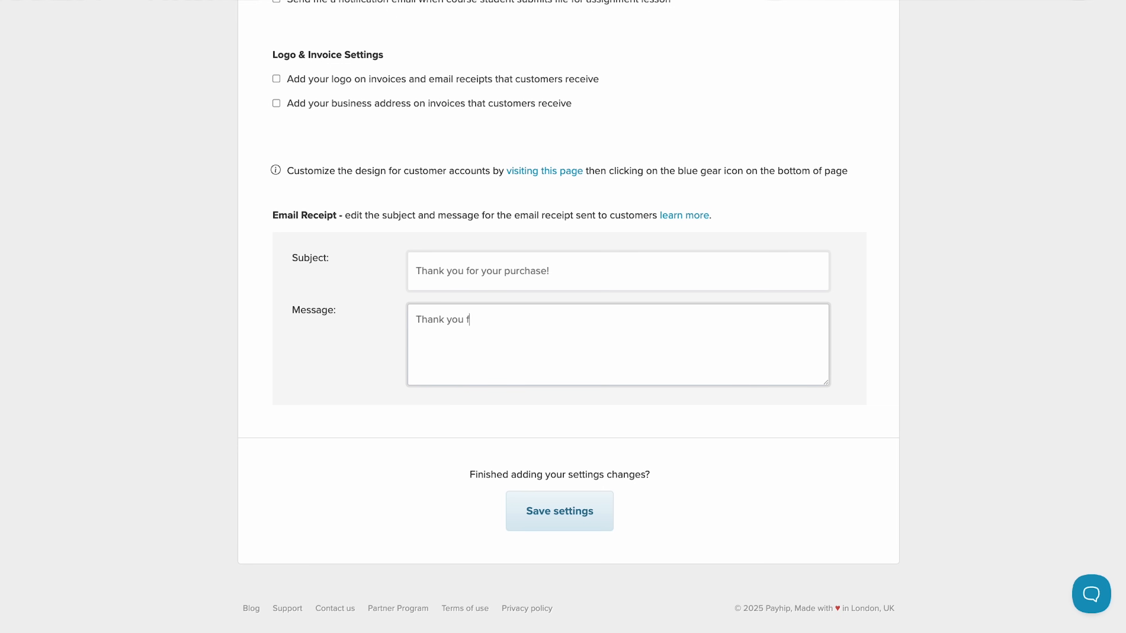